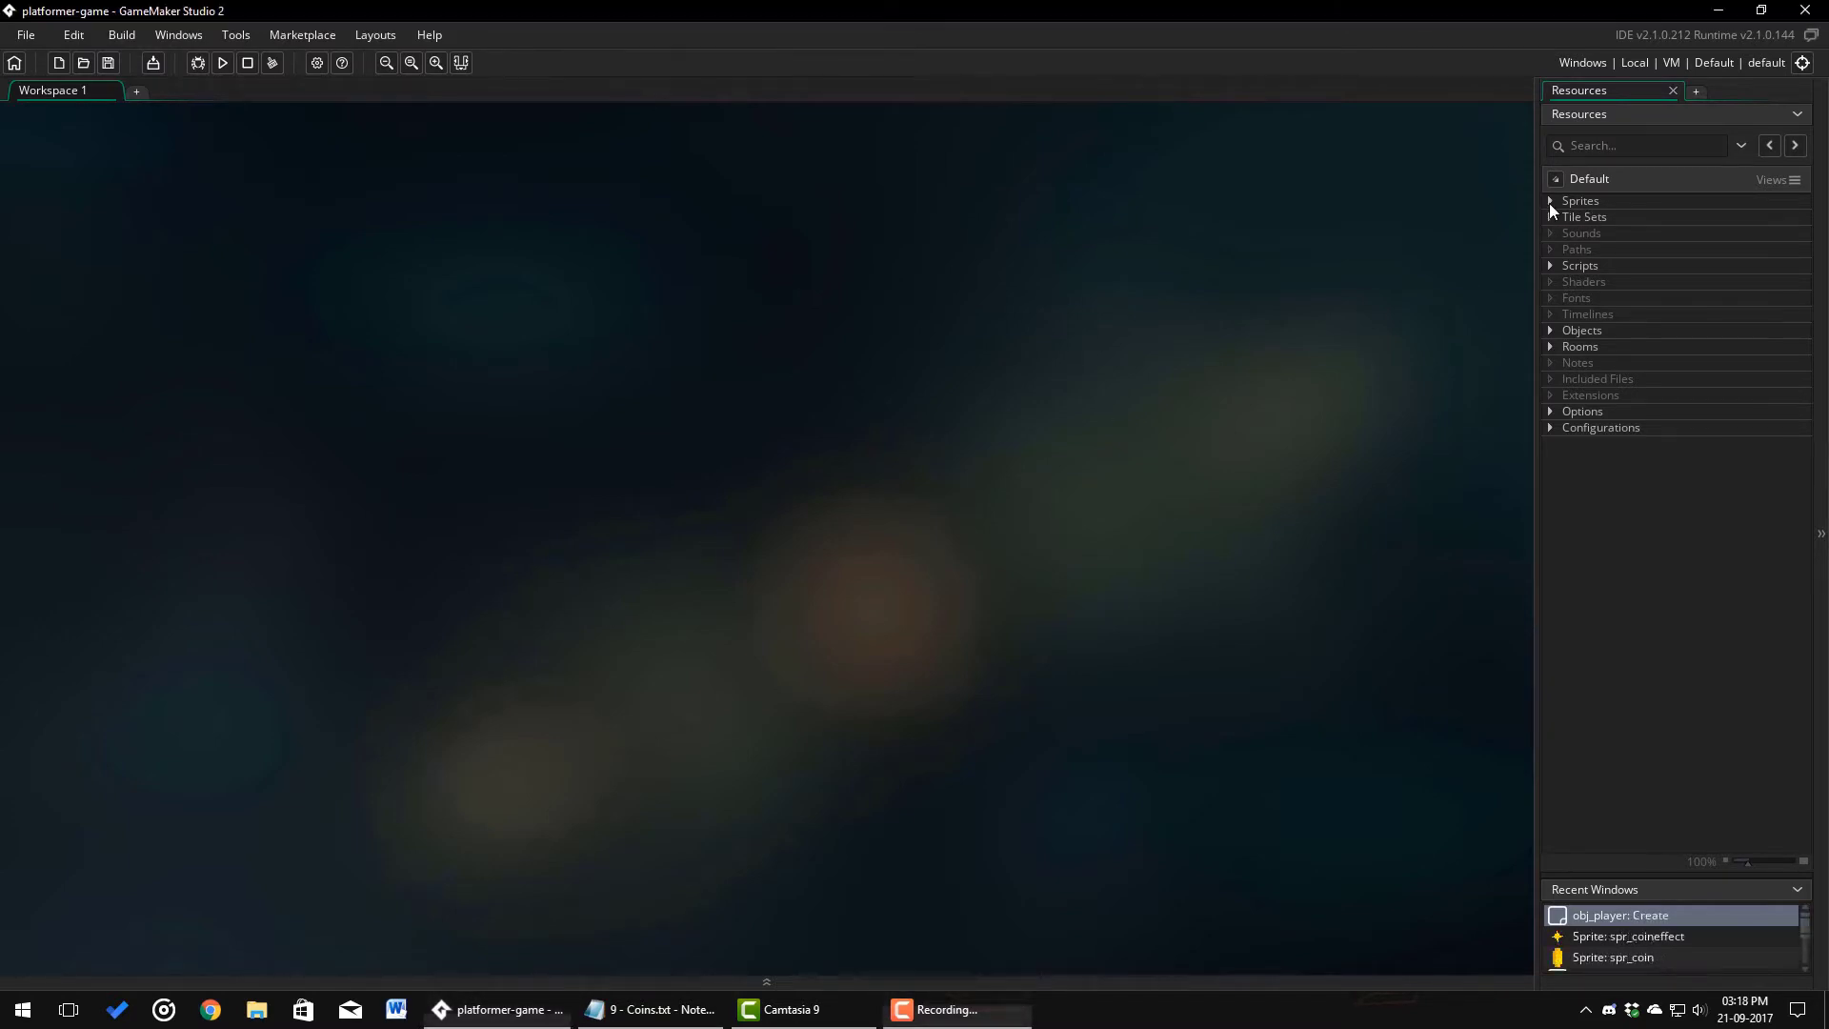
# - Expand Sprites and its Items folder to show spr_coin and spr_coineffect
pyautogui.click(1550, 202)
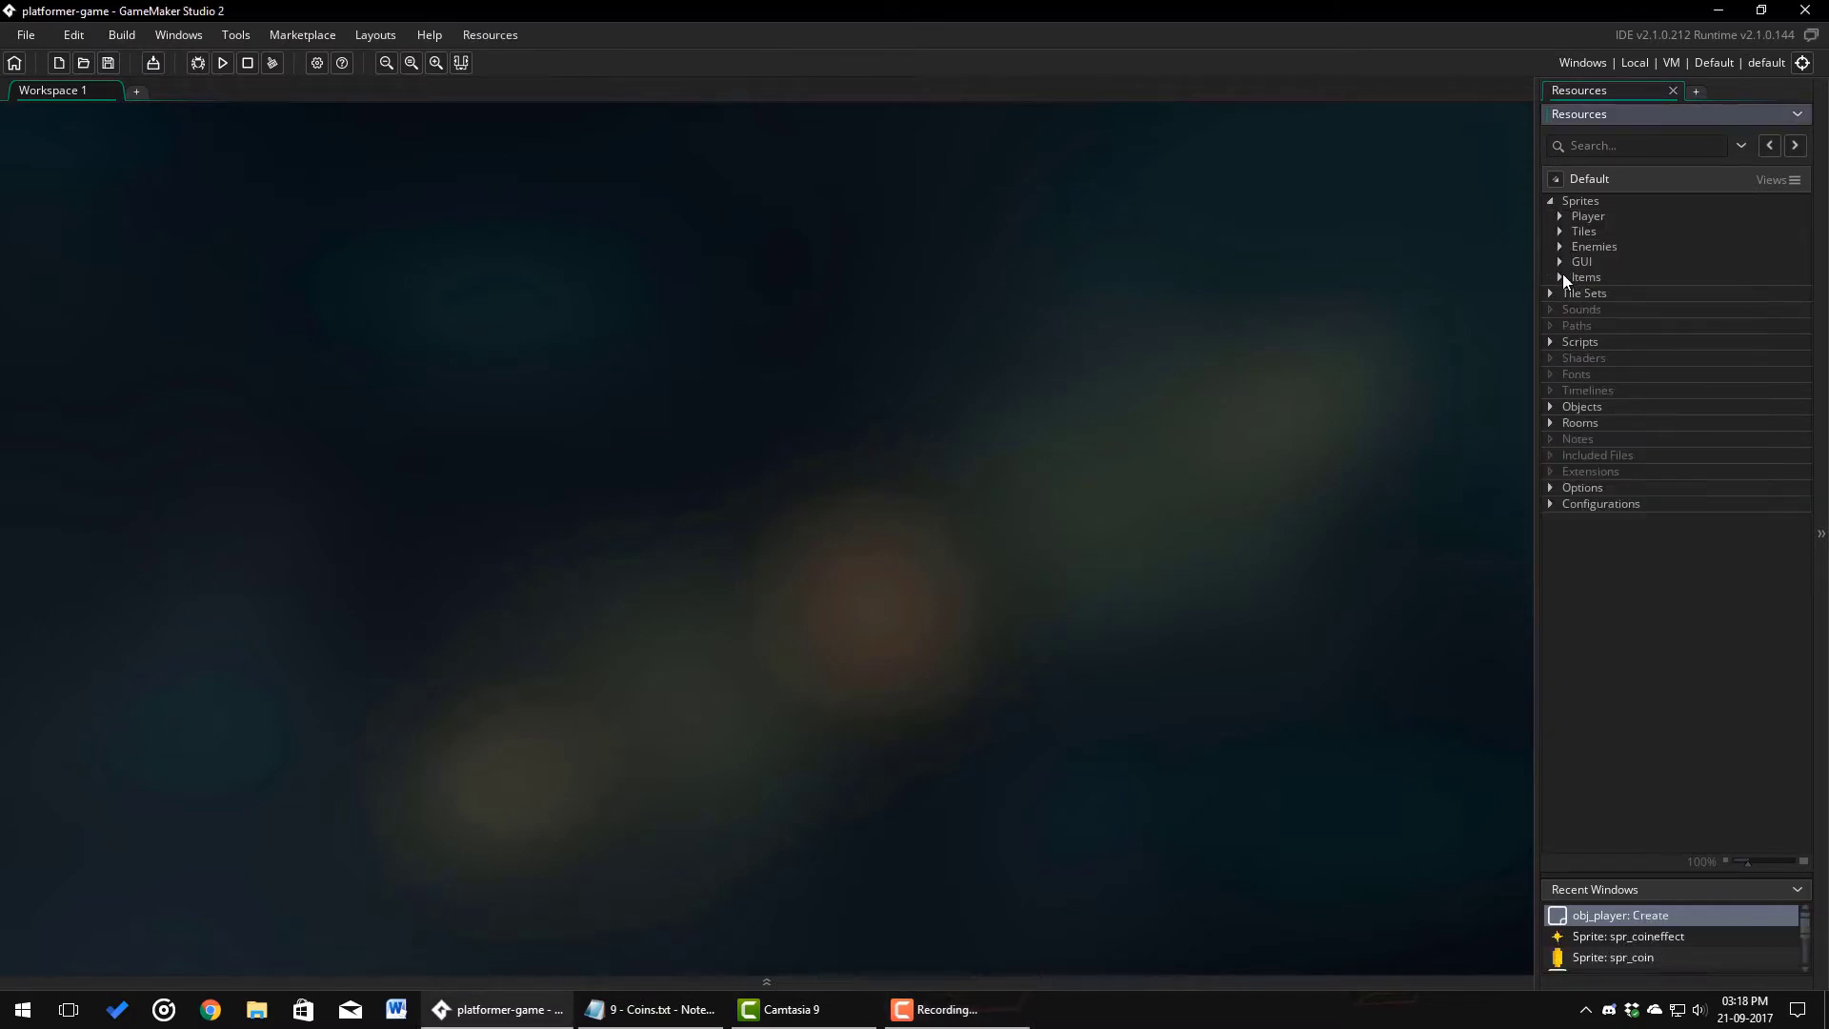
pyautogui.click(1560, 278)
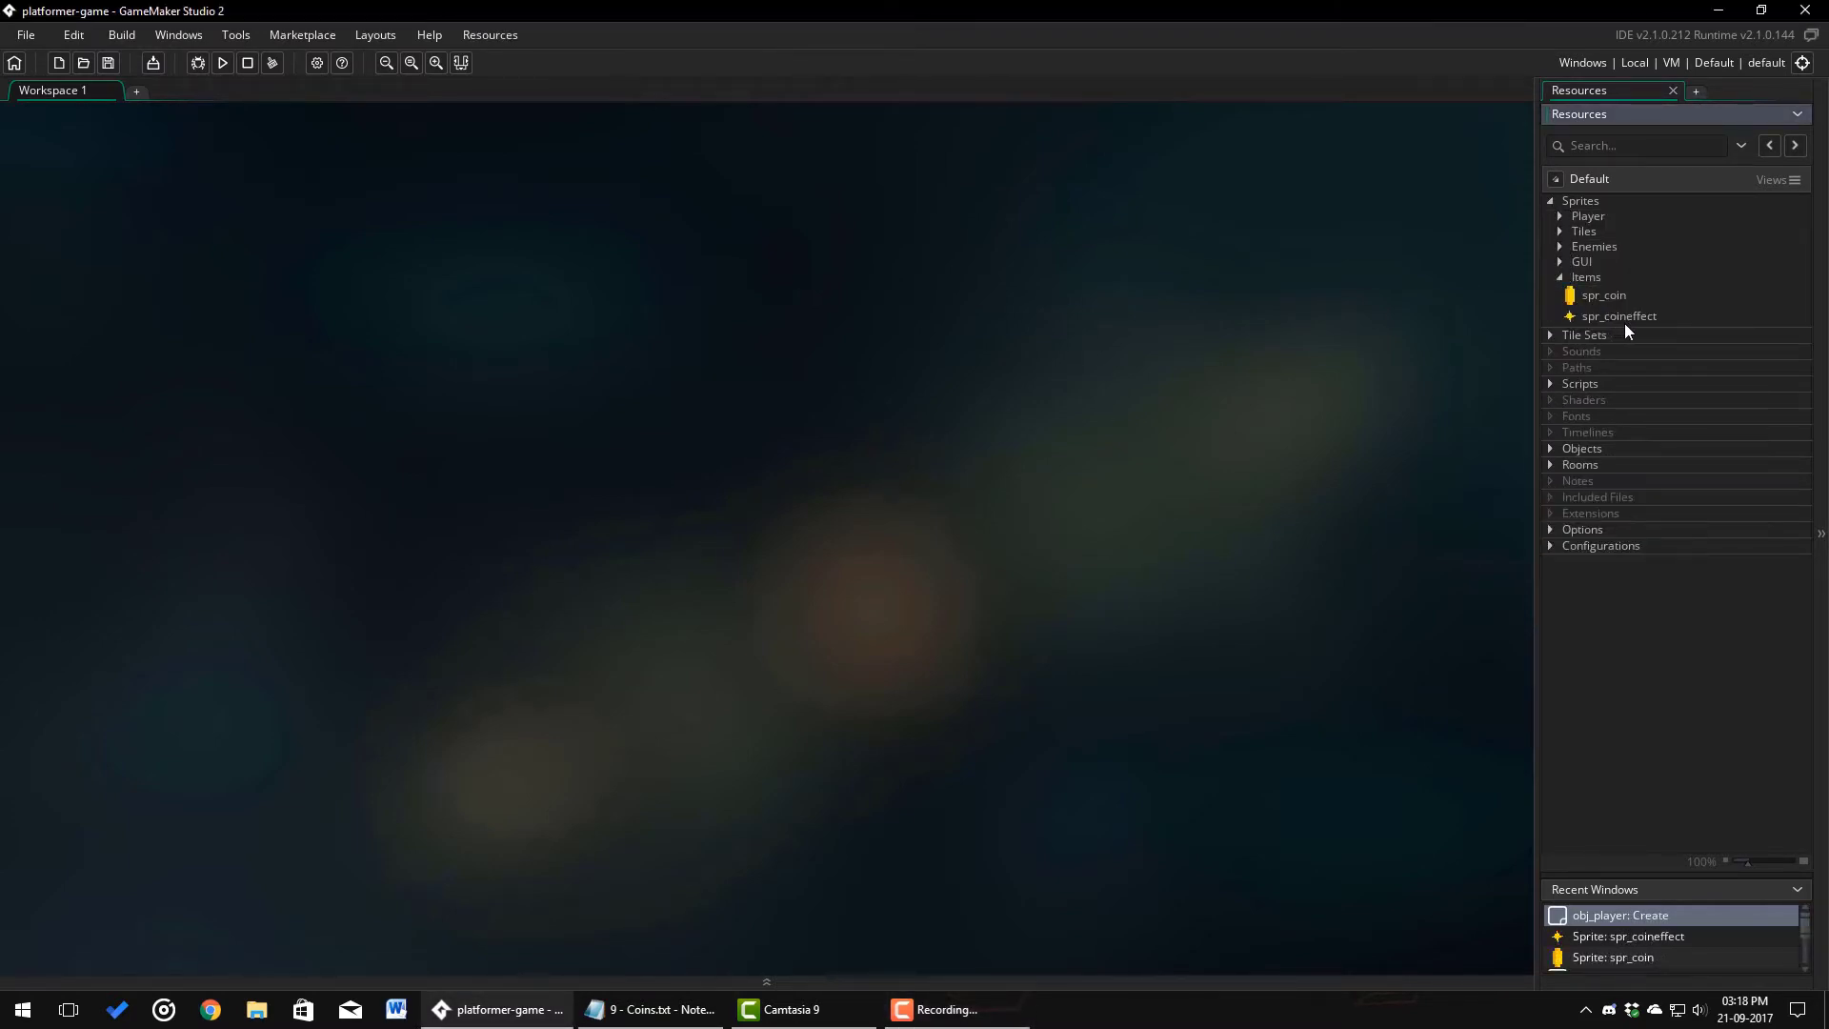
# - Open obj_player's Create code and add a 'coins = 0;' line after lives
pyautogui.click(1560, 277)
pyautogui.click(1552, 408)
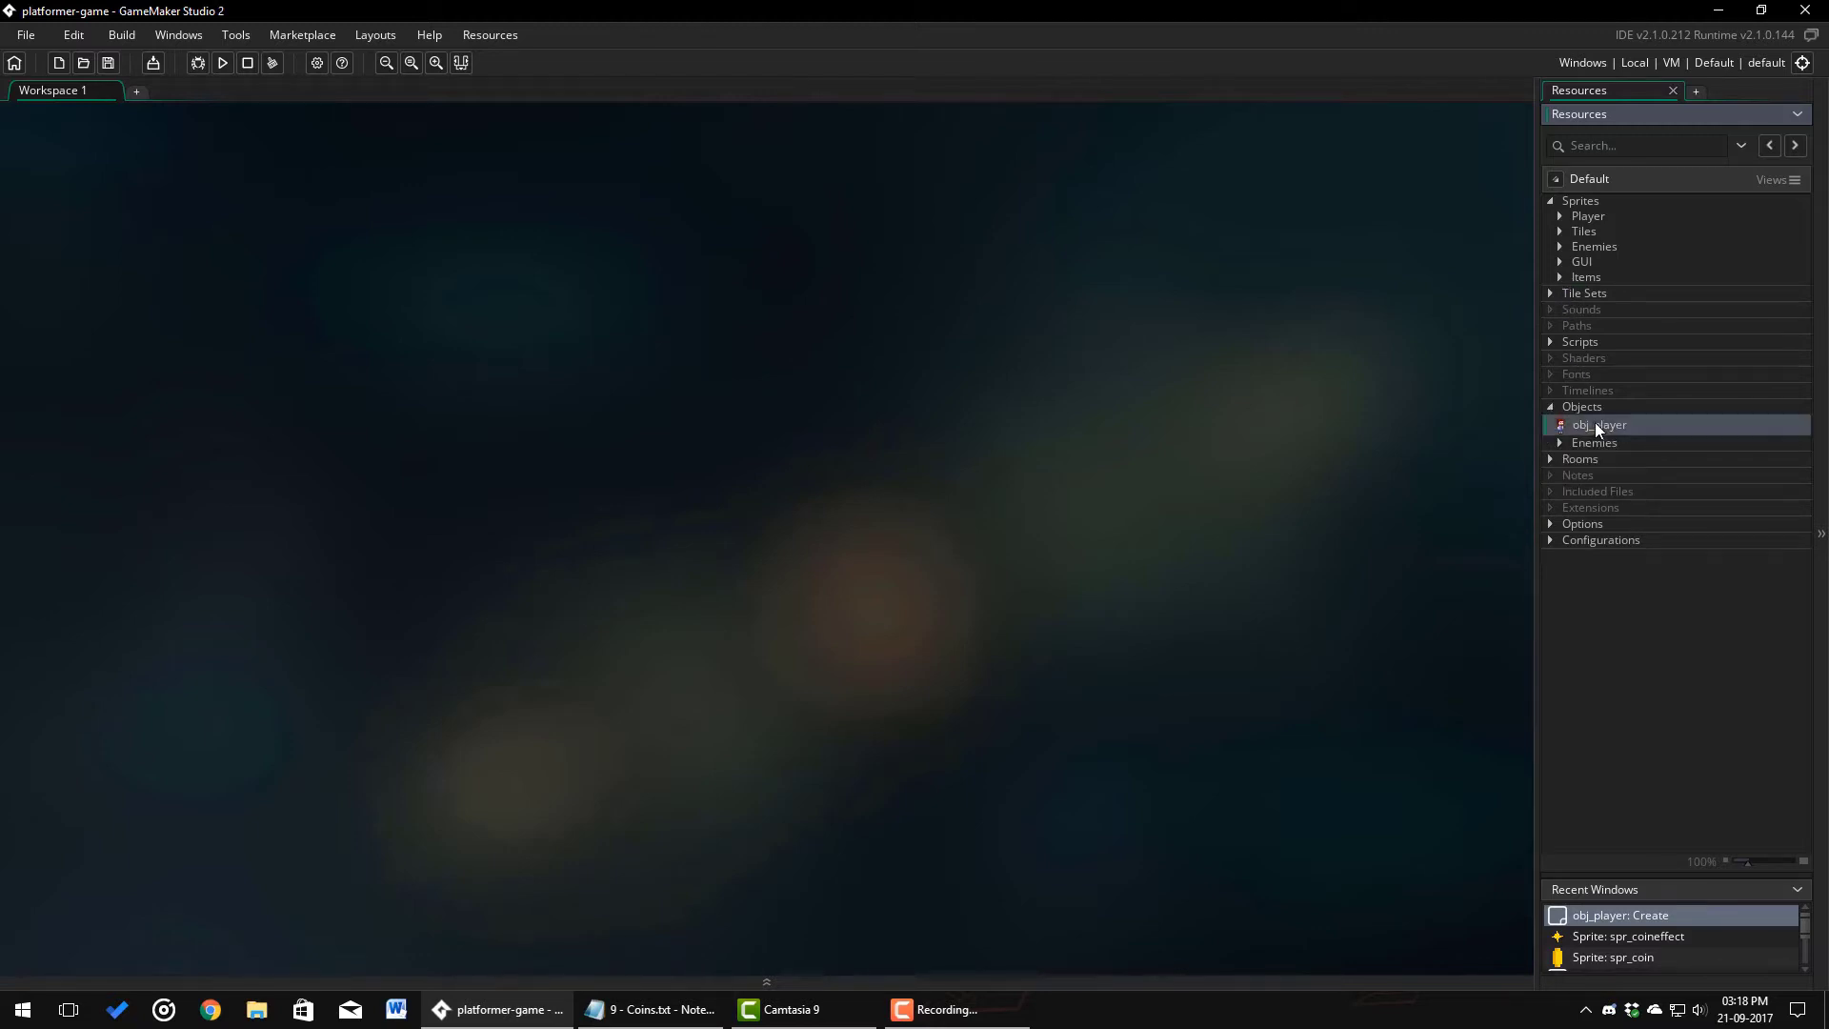
pyautogui.doubleClick(1595, 424)
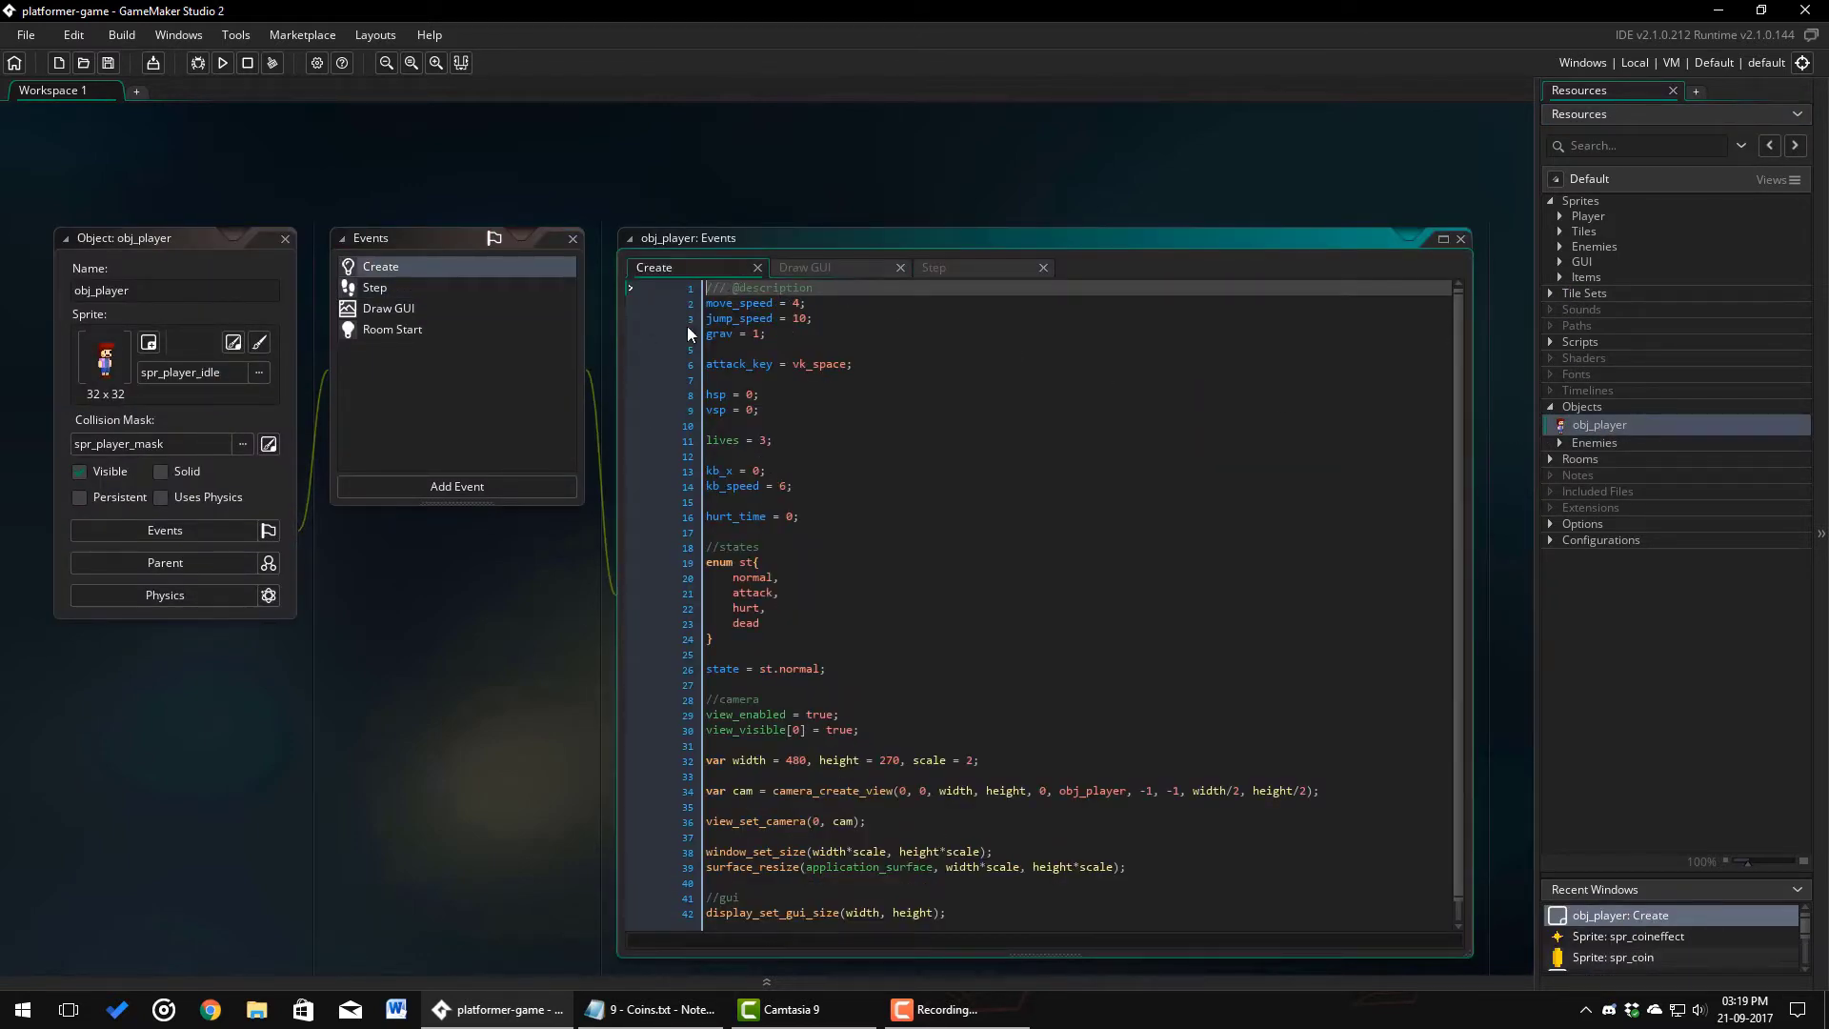
pyautogui.click(786, 442)
pyautogui.press('Return')
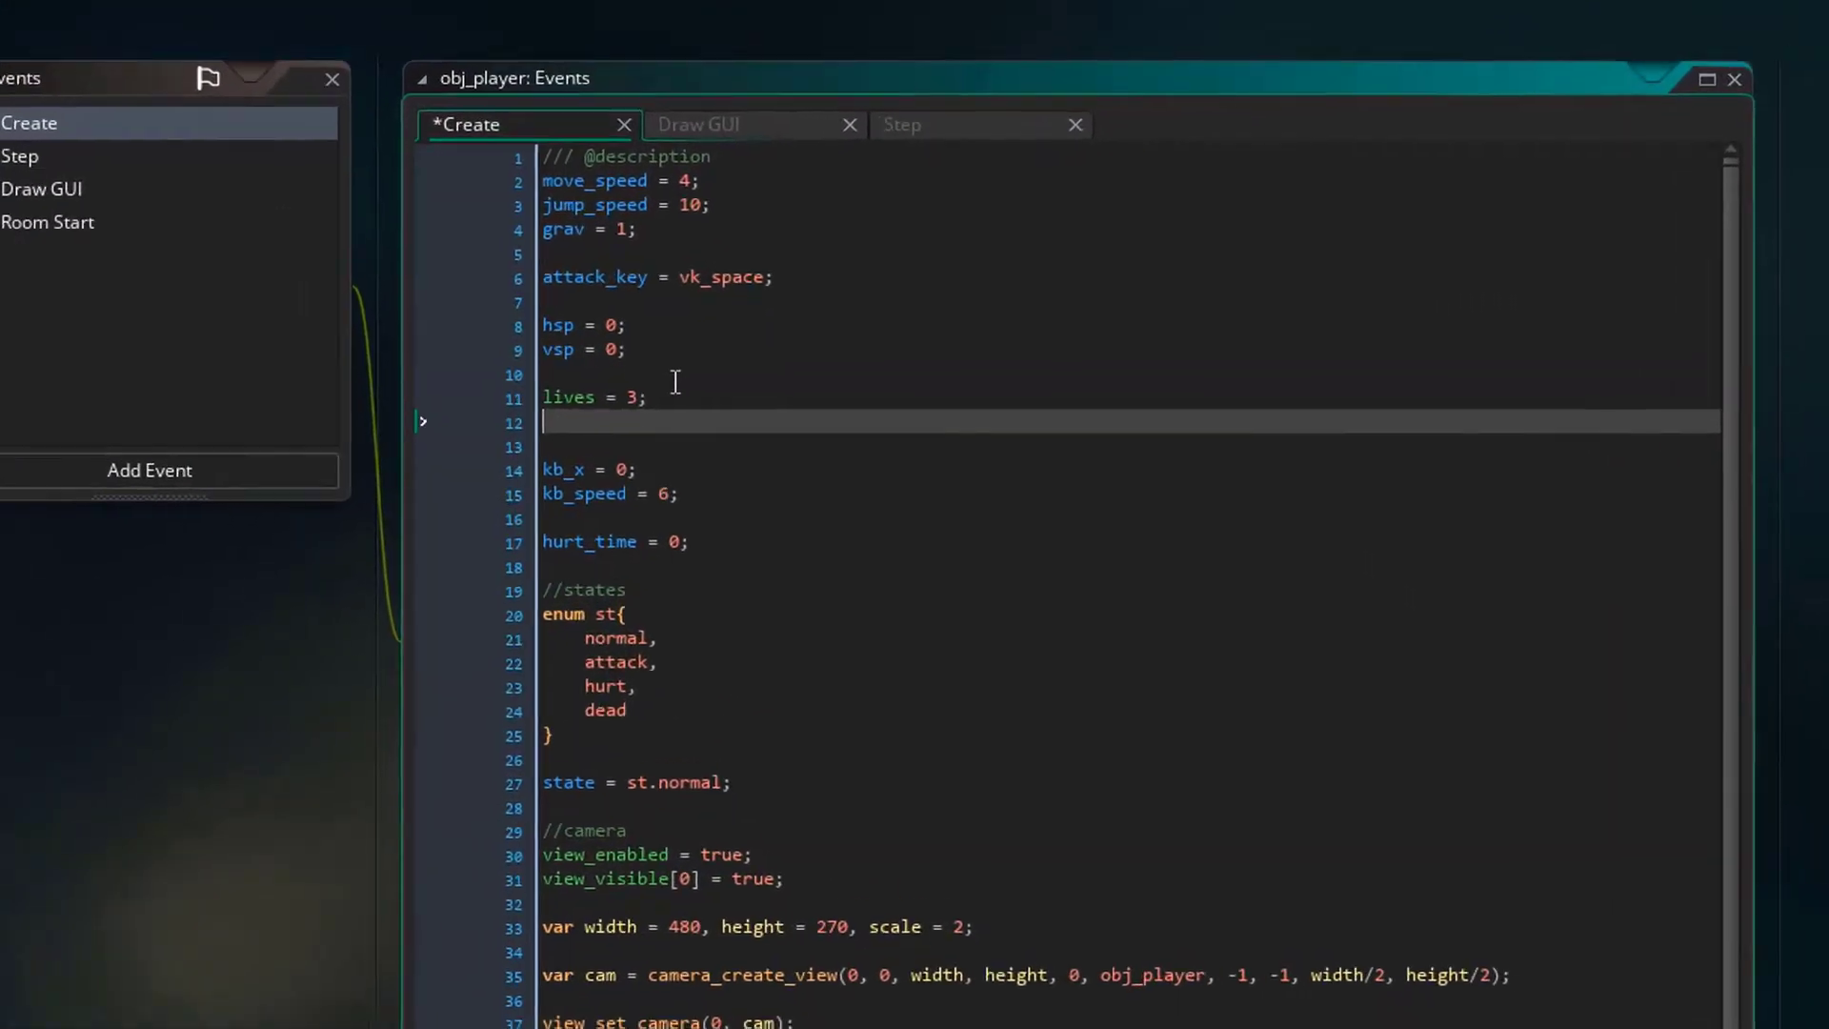
pyautogui.write('coins = 0;')
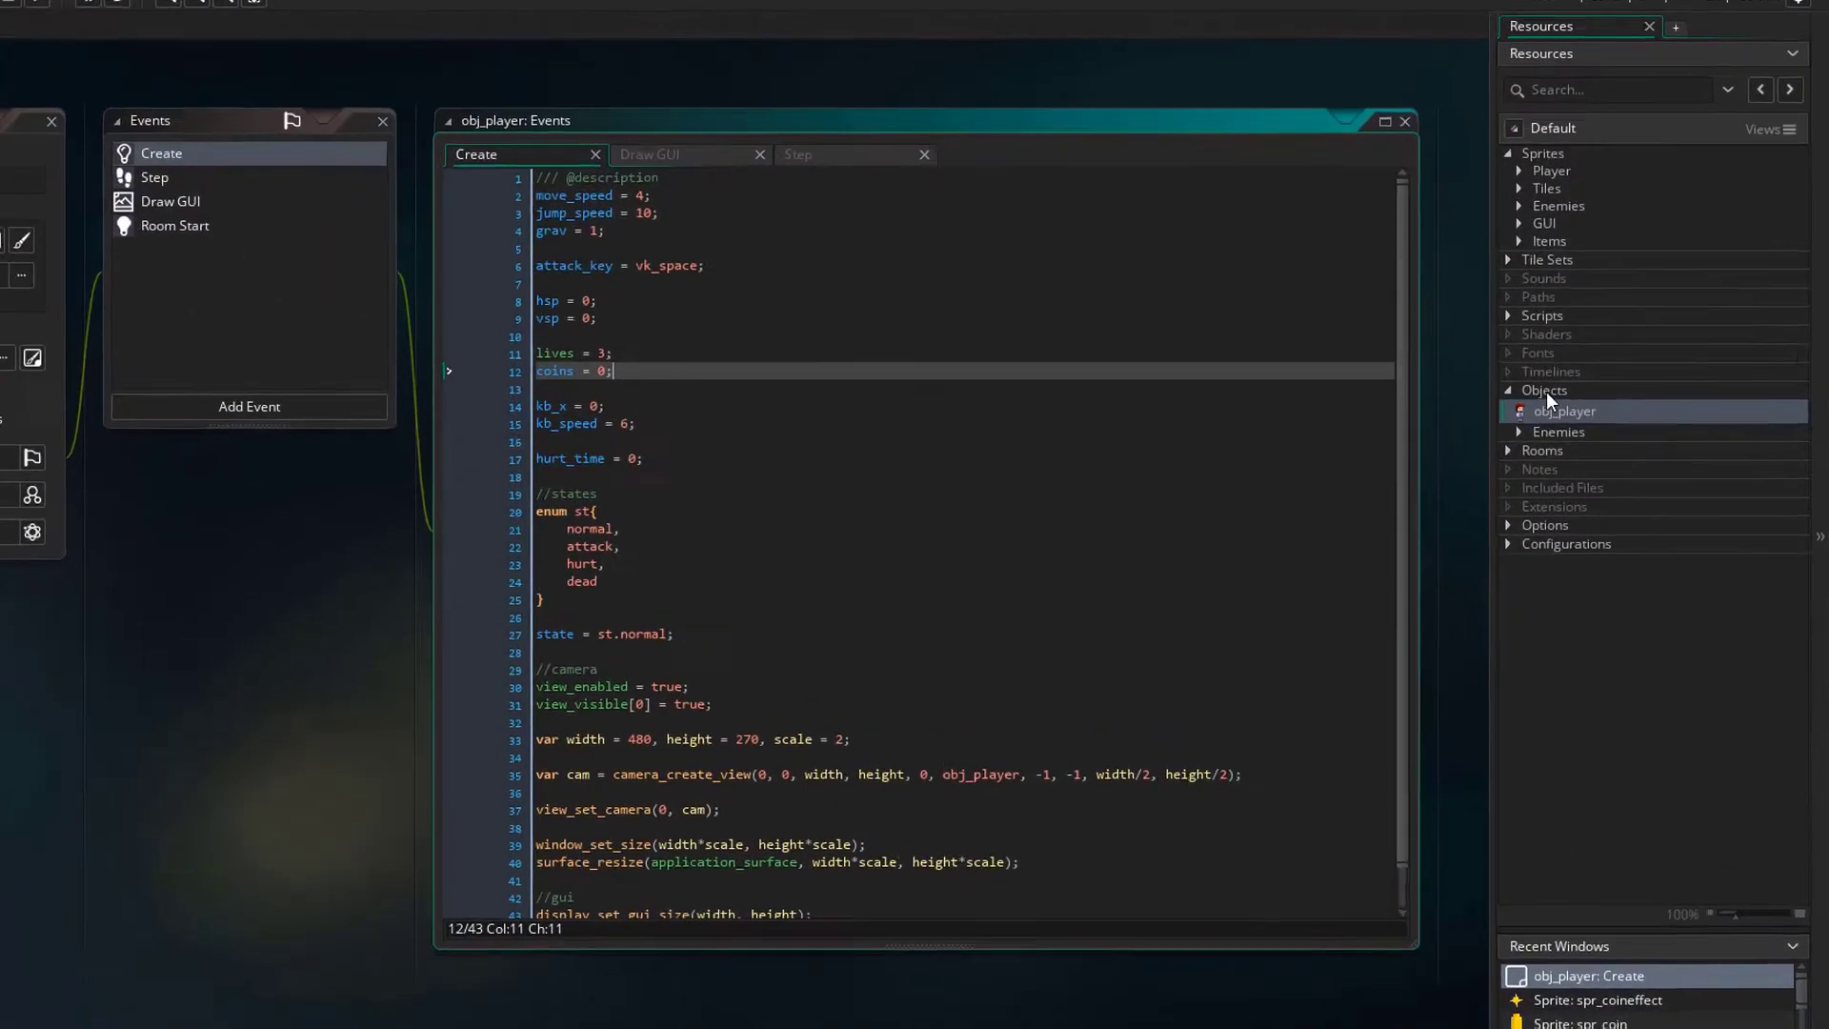
# - Create a new group named Items under Objects
pyautogui.rightClick(1393, 327)
pyautogui.click(1431, 511)
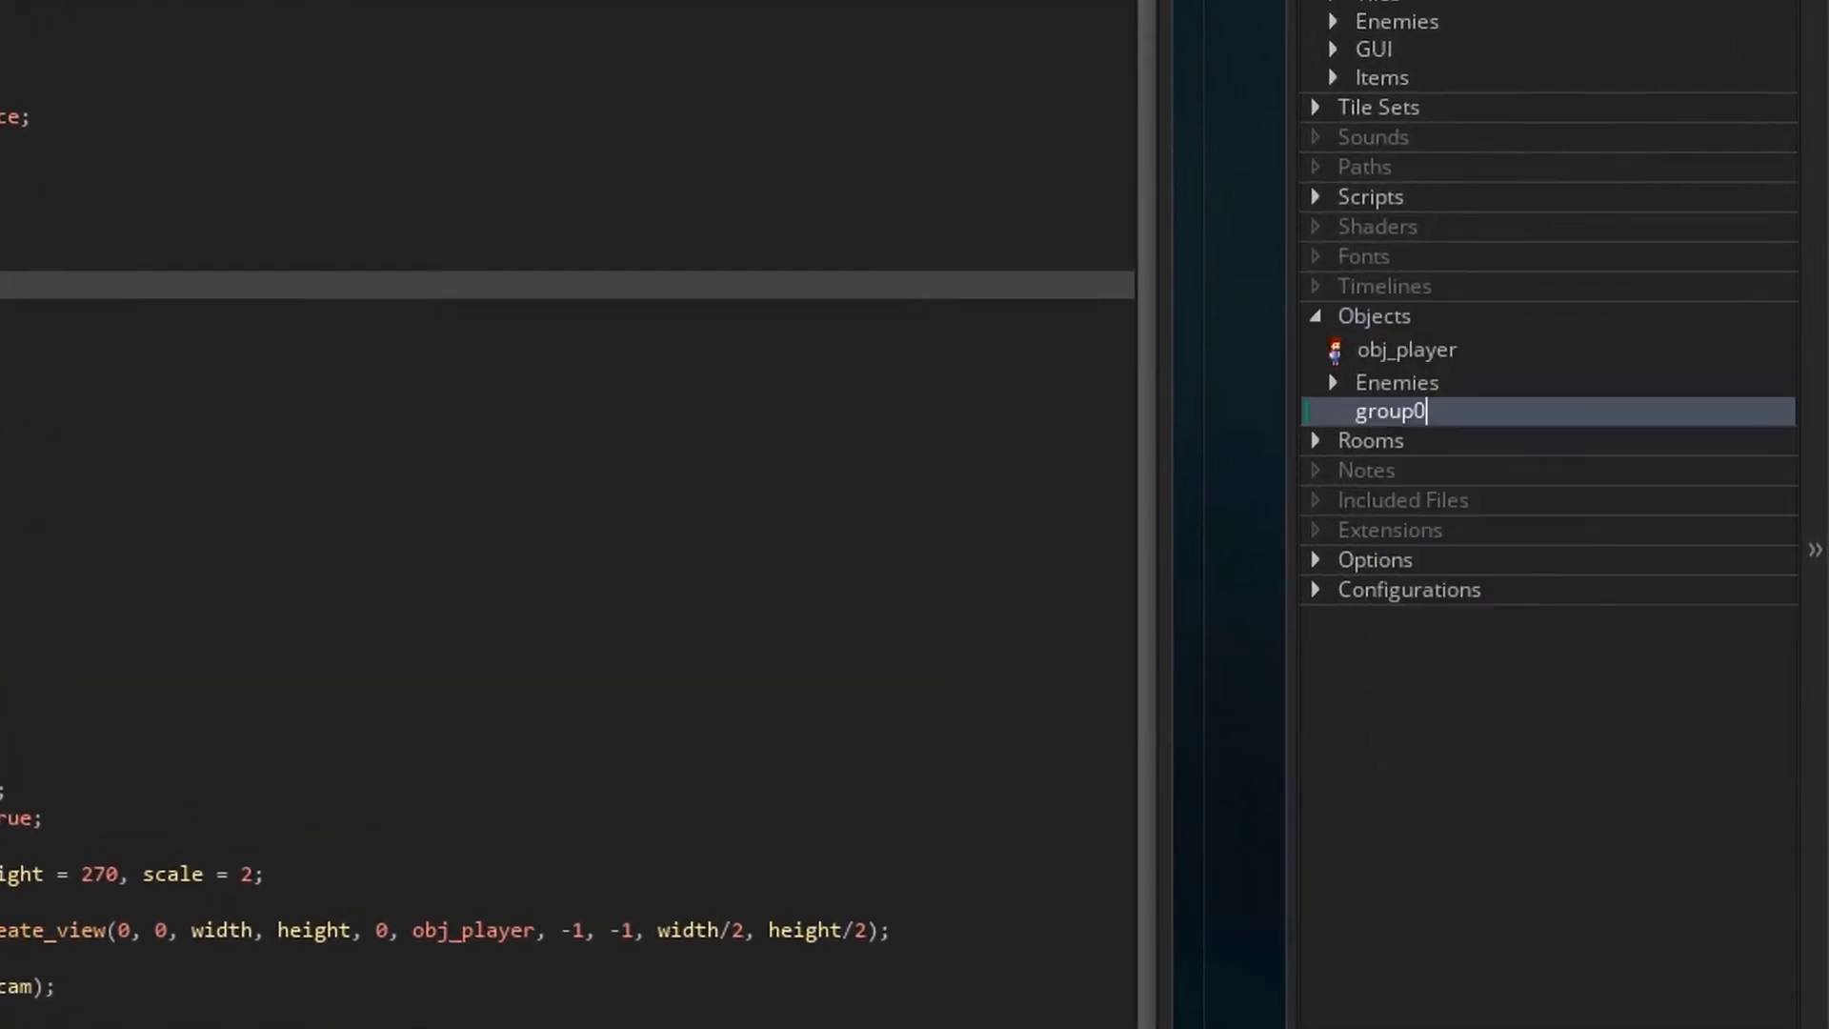
pyautogui.press('BackSpace')
pyautogui.write('Items')
pyautogui.press('Return')
# - Add obj_coin inside the Items group and assign it the spr_coin sprite
pyautogui.rightClick(1362, 405)
pyautogui.click(1429, 424)
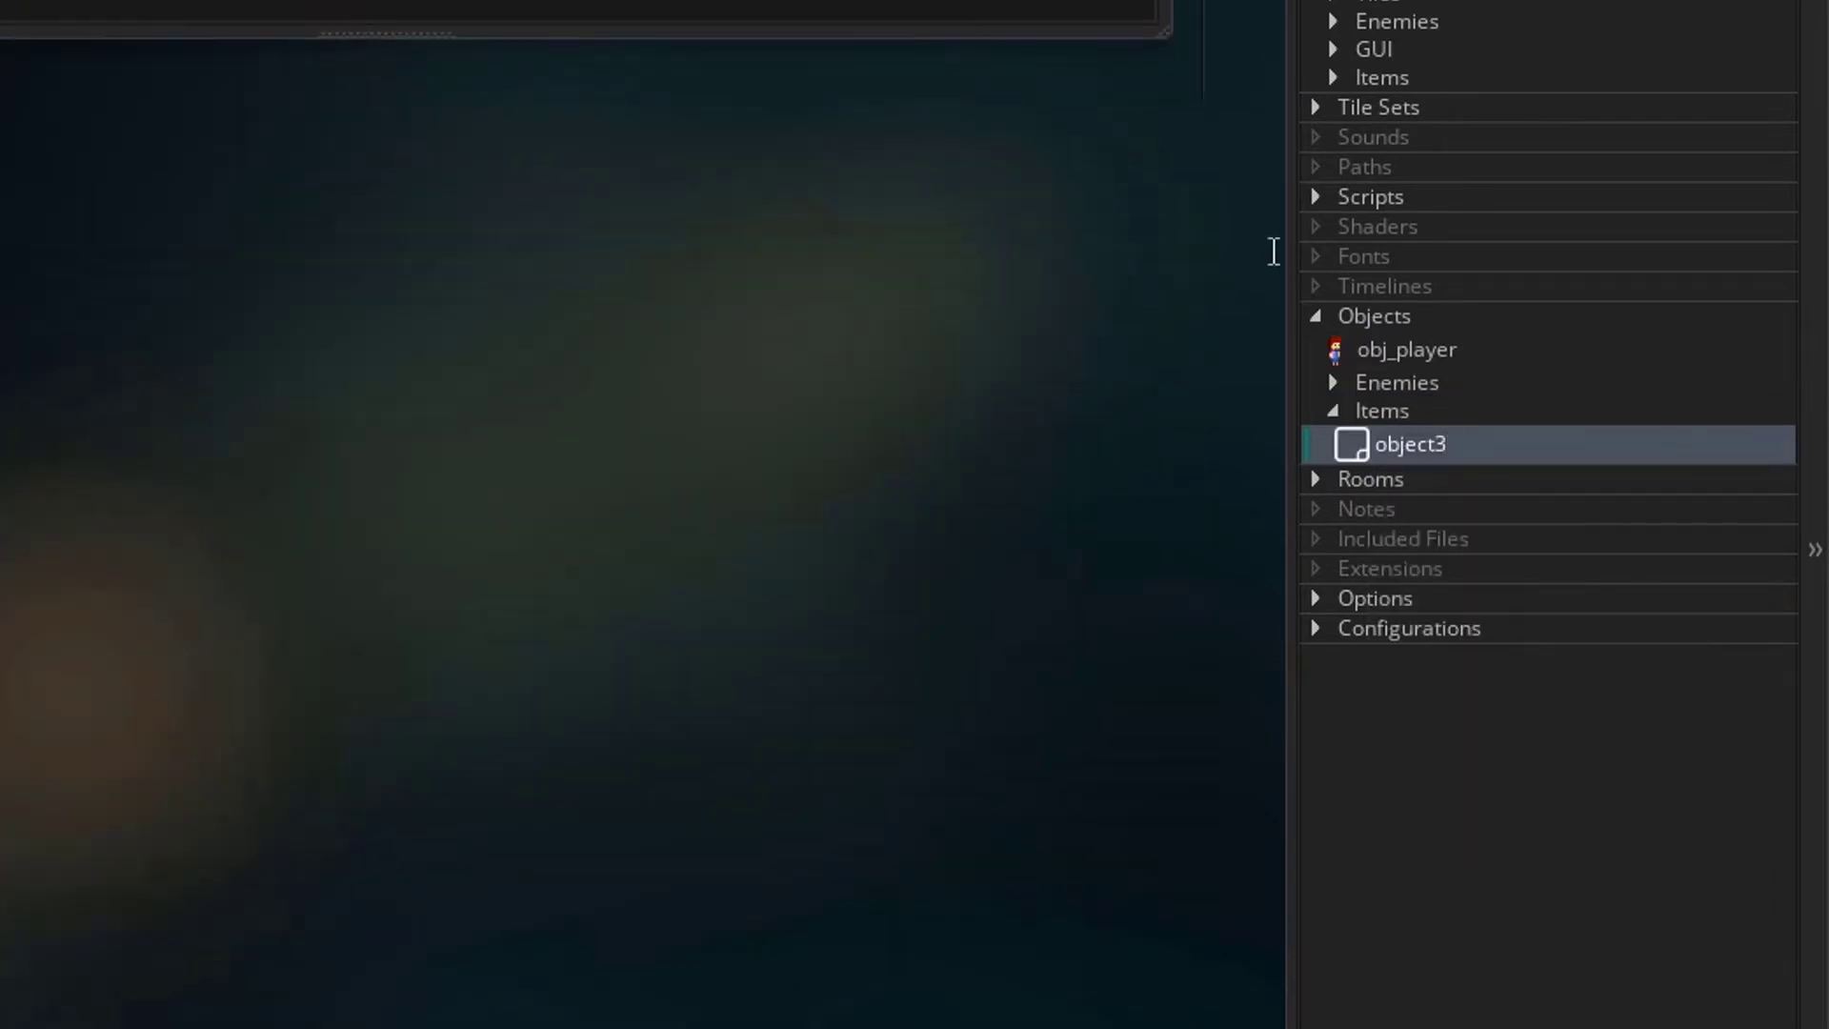
pyautogui.write('obj')
pyautogui.press('Return')
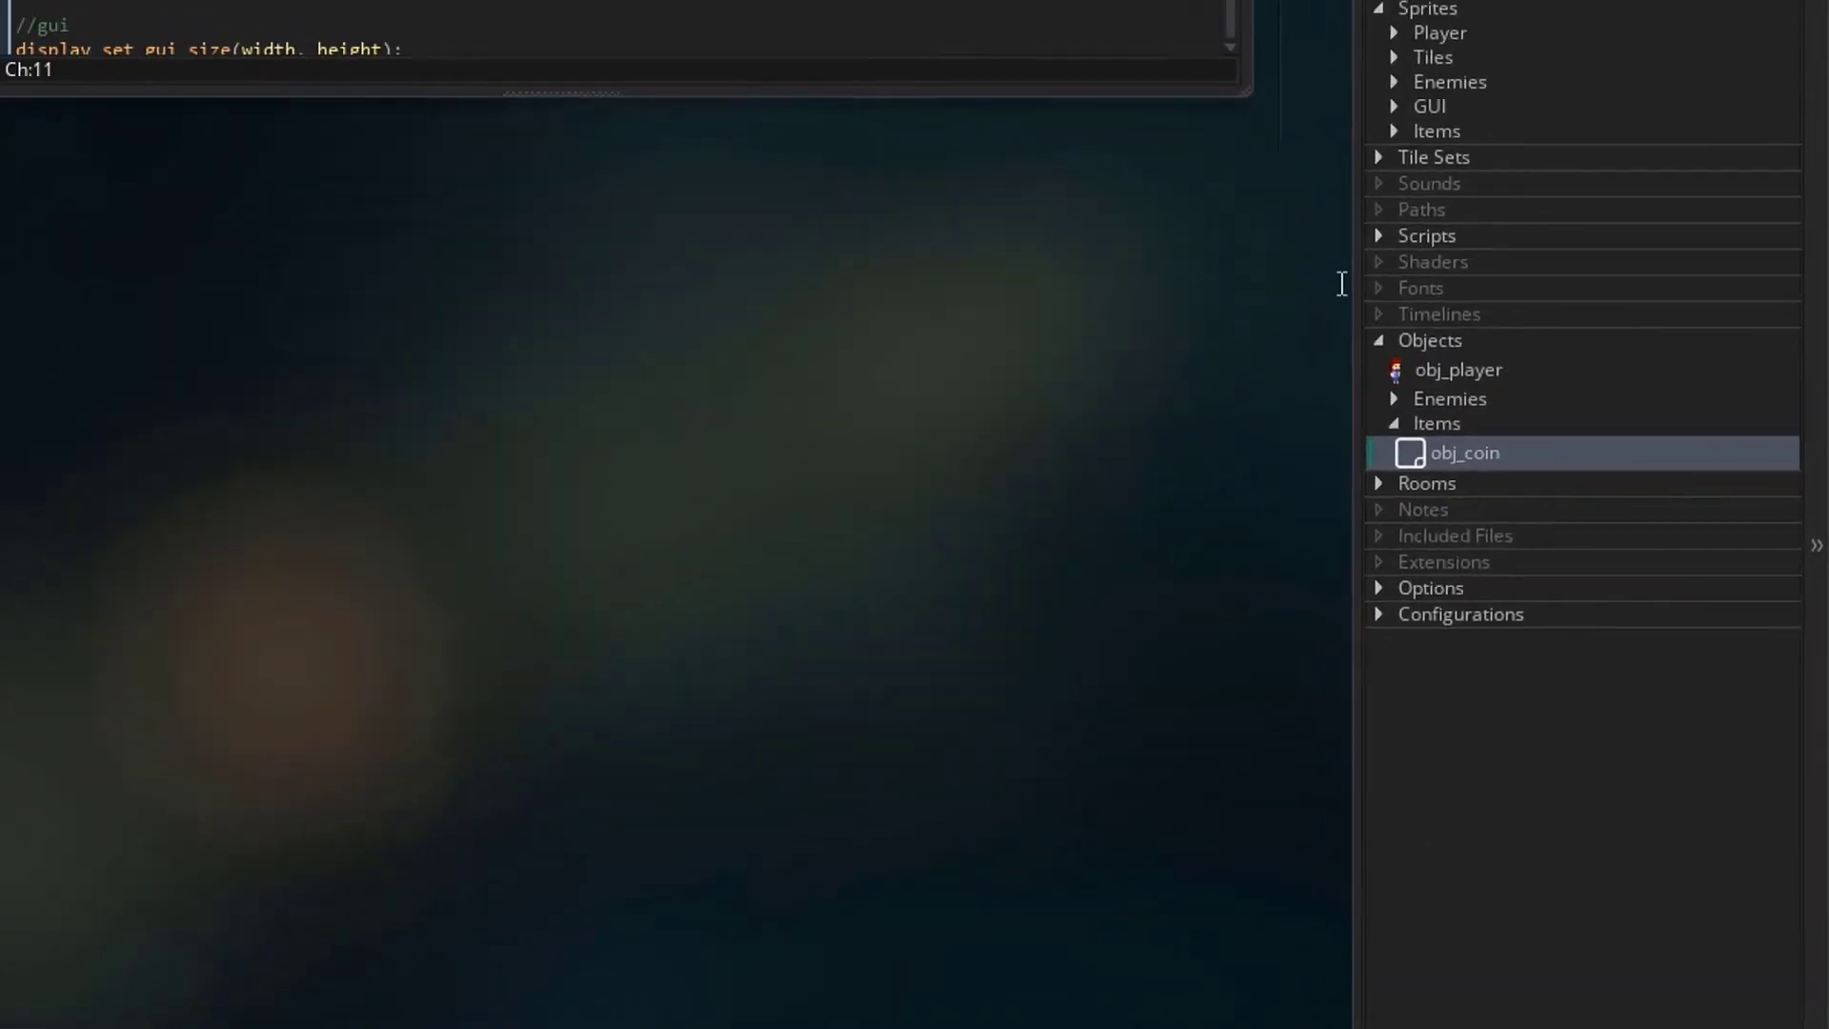
pyautogui.click(1561, 278)
pyautogui.moveTo(1604, 294)
pyautogui.mouseDown()
pyautogui.moveTo(810, 358)
pyautogui.moveTo(174, 465)
pyautogui.mouseUp()
# - Add a Create event to obj_coin setting 'collected = false;' and save it
pyautogui.click(1561, 278)
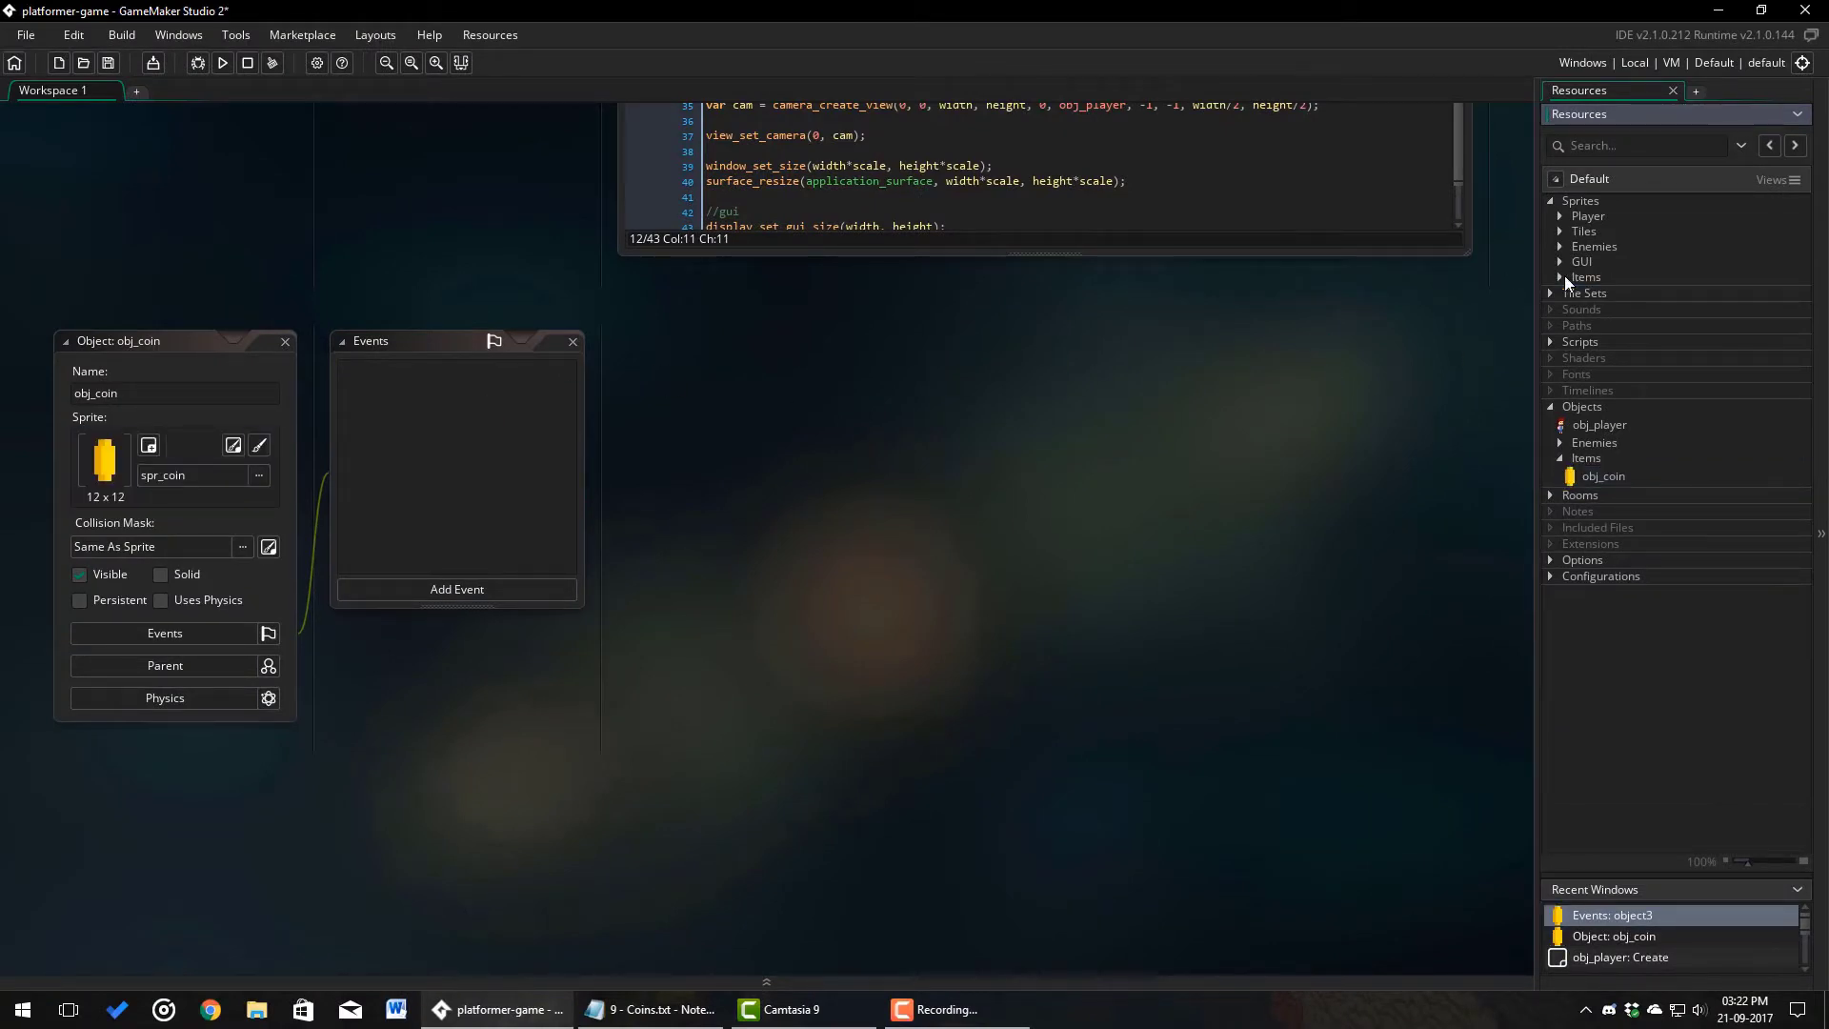
pyautogui.rightClick(426, 463)
pyautogui.click(438, 462)
pyautogui.click(491, 479)
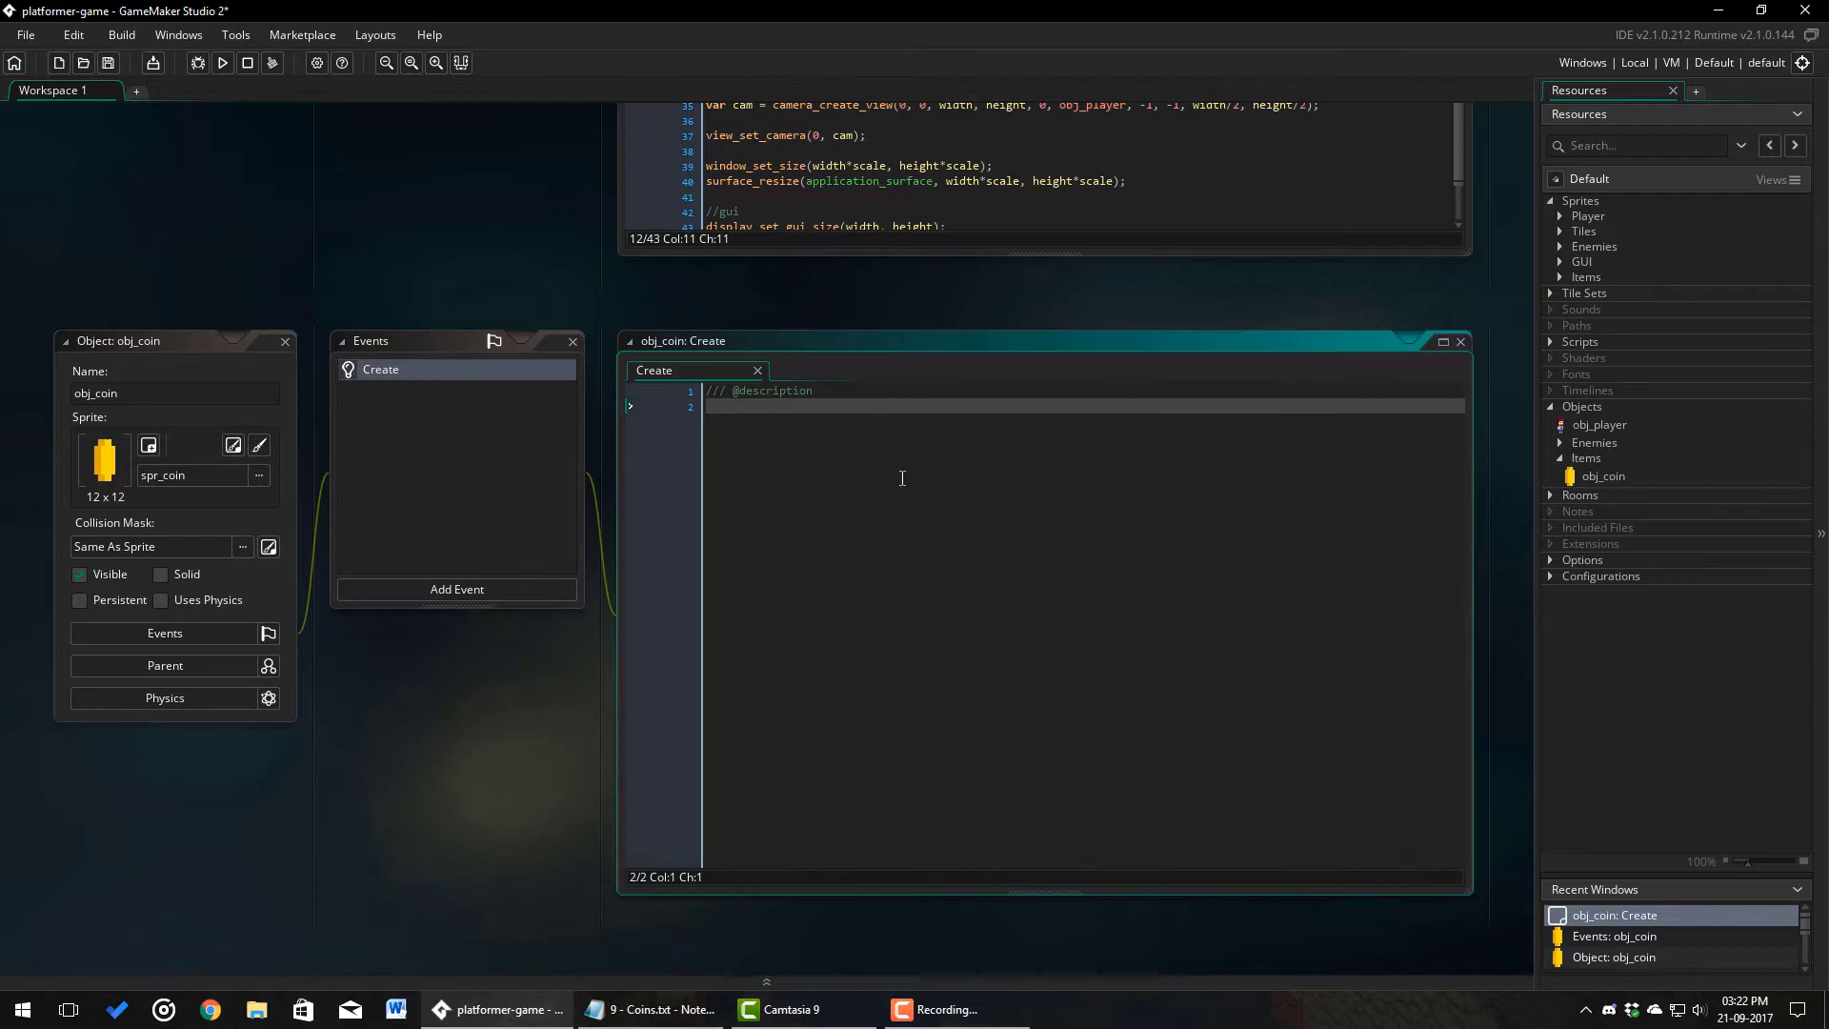
pyautogui.write('c')
pyautogui.write('oll')
pyautogui.write('ecte')
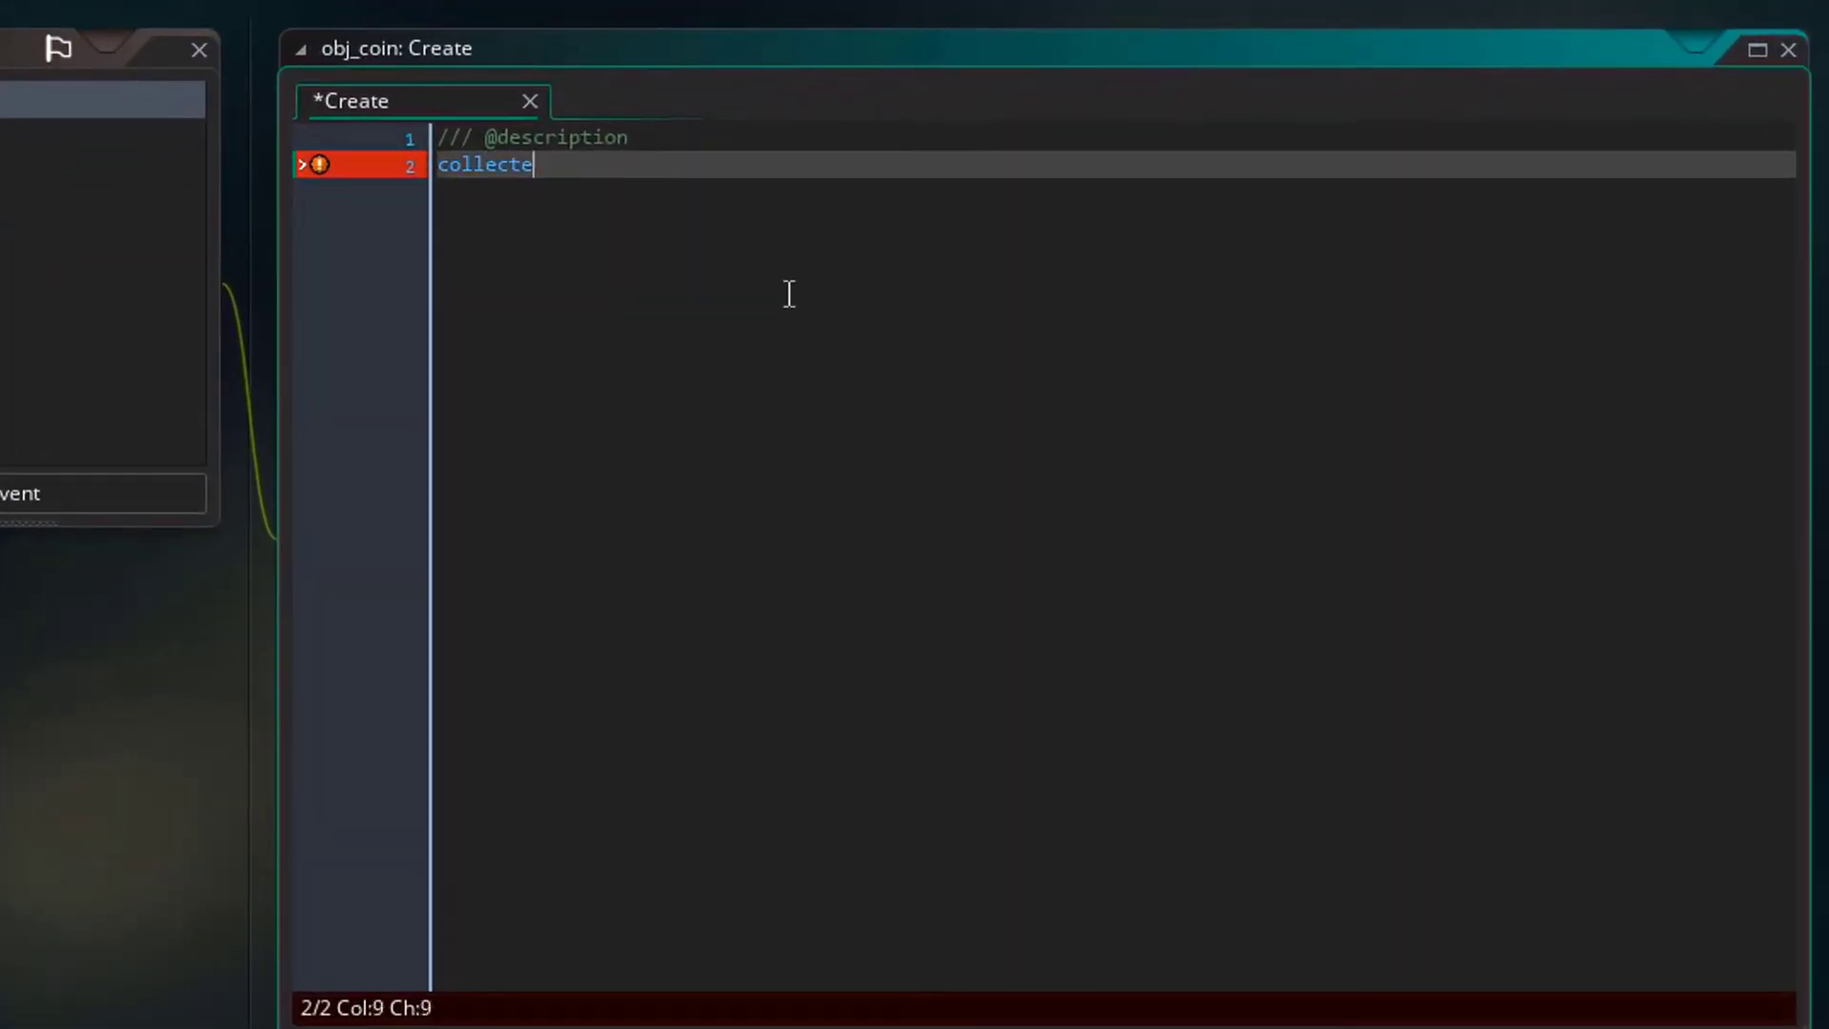
pyautogui.write('d = fal')
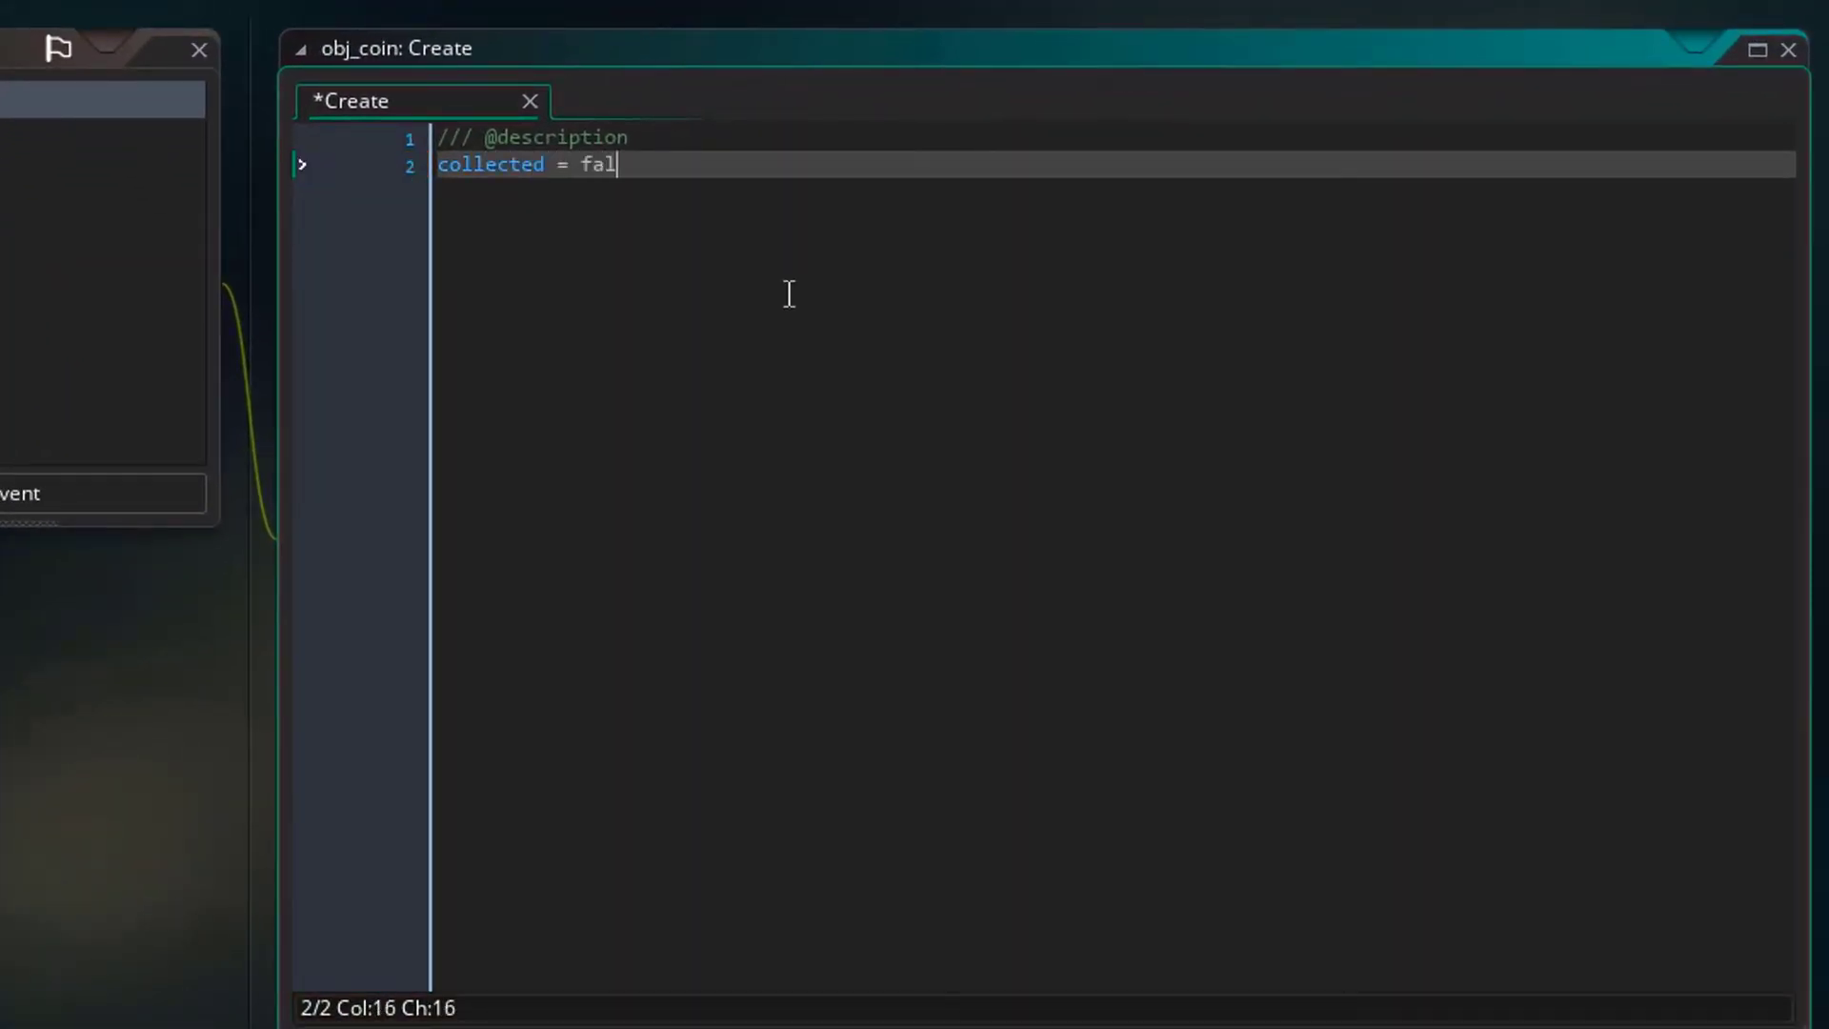
pyautogui.write('se;')
pyautogui.hotkey('ctrl', 's')
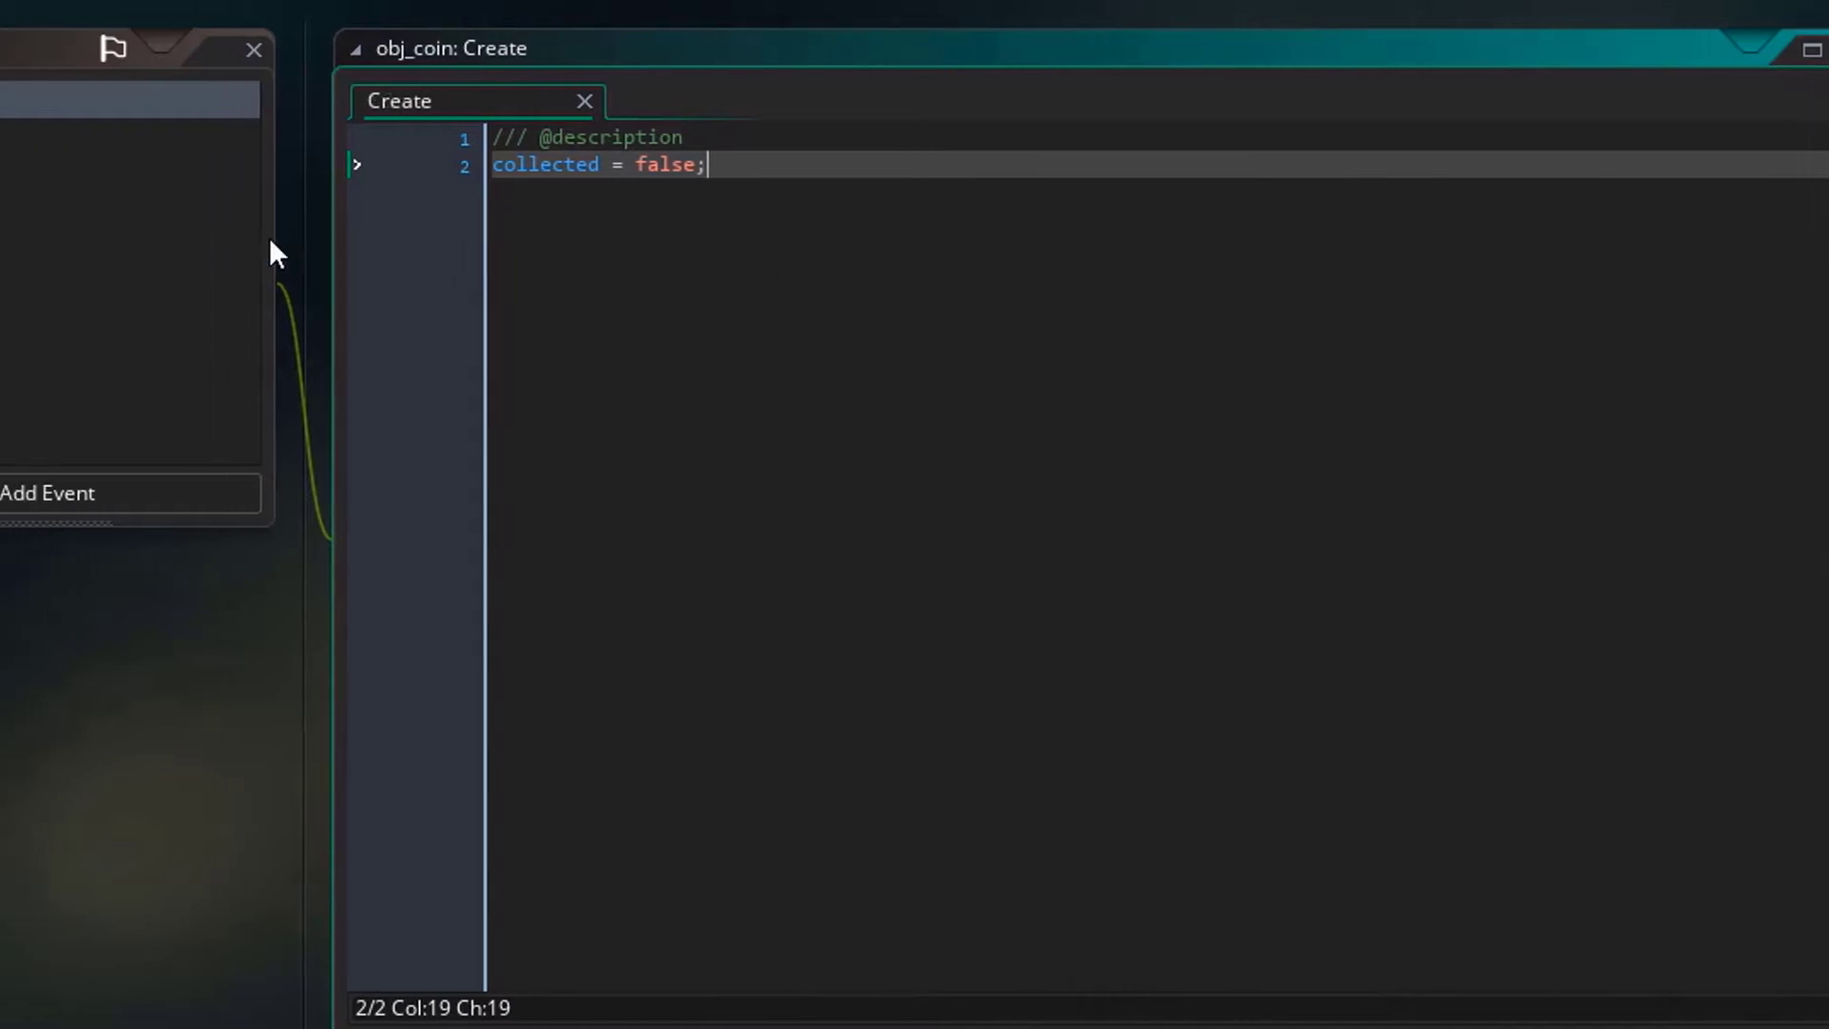
# - Add a Step event to obj_coin with an if block that collects the coin
pyautogui.rightClick(316, 220)
pyautogui.click(342, 235)
pyautogui.click(613, 367)
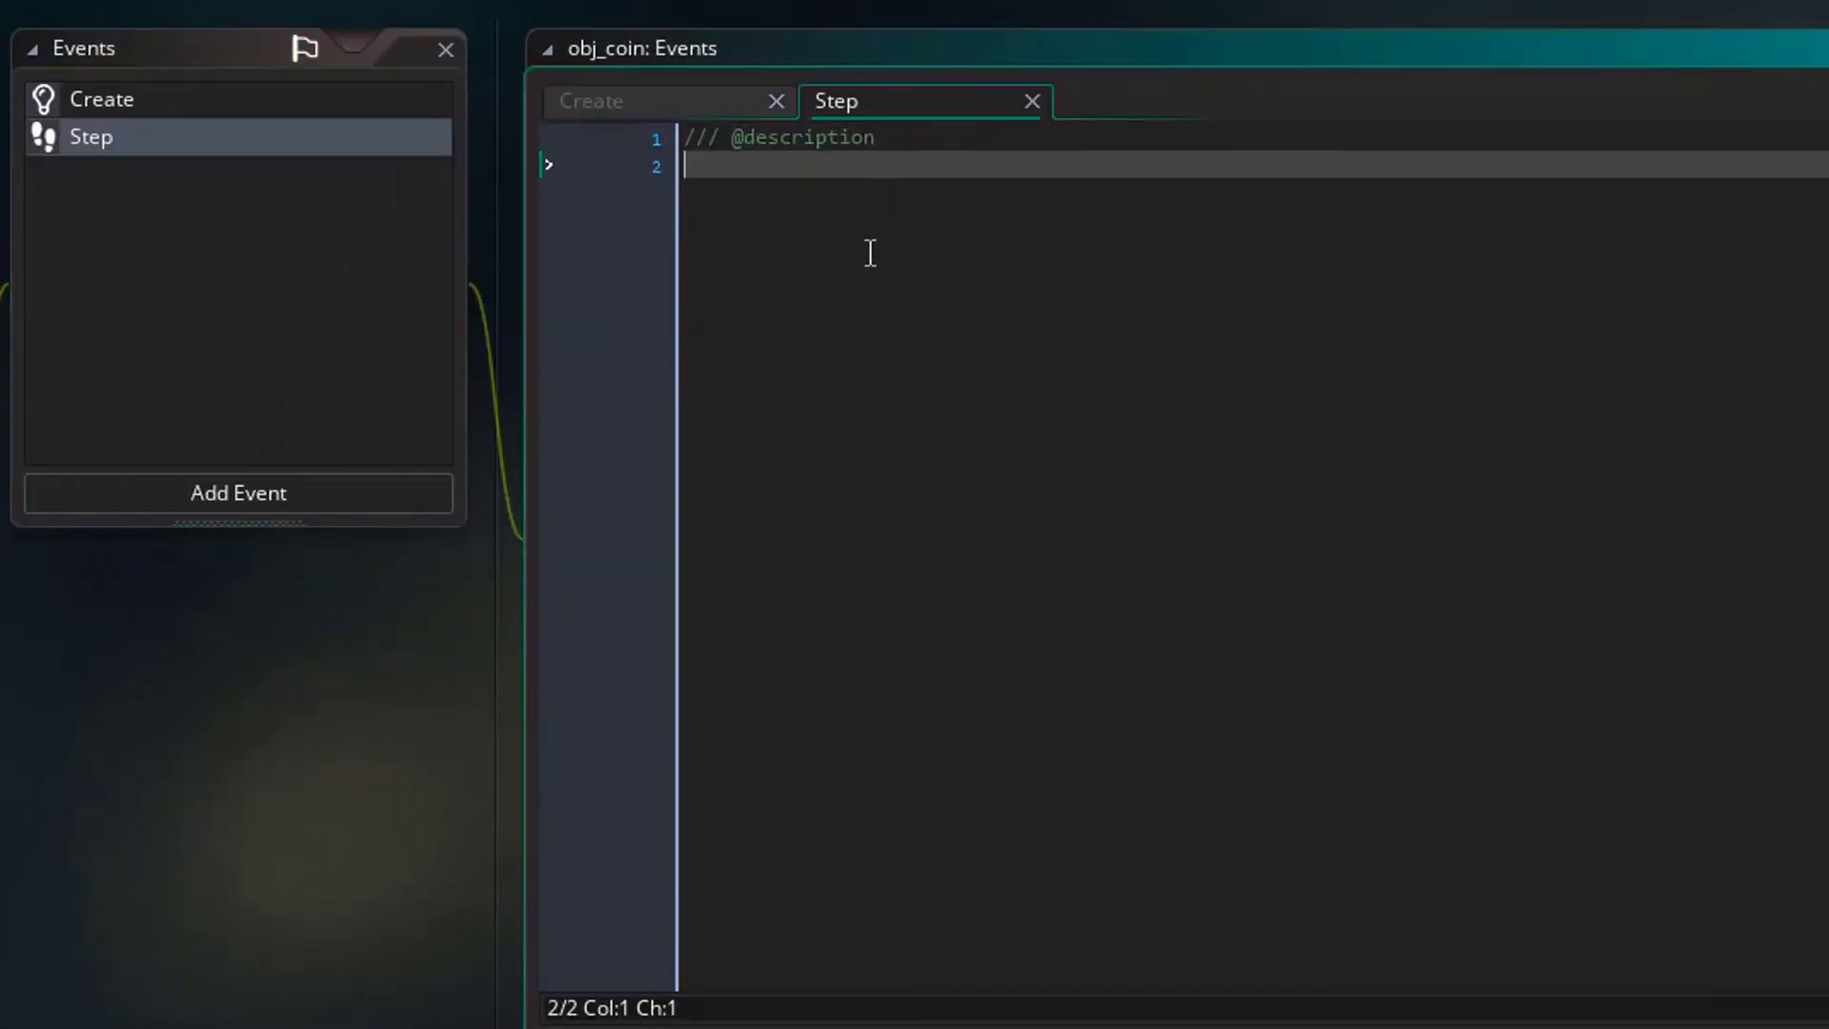
pyautogui.write('//collect coin')
pyautogui.press('Return')
pyautogui.write('if (place_meeting(x, ')
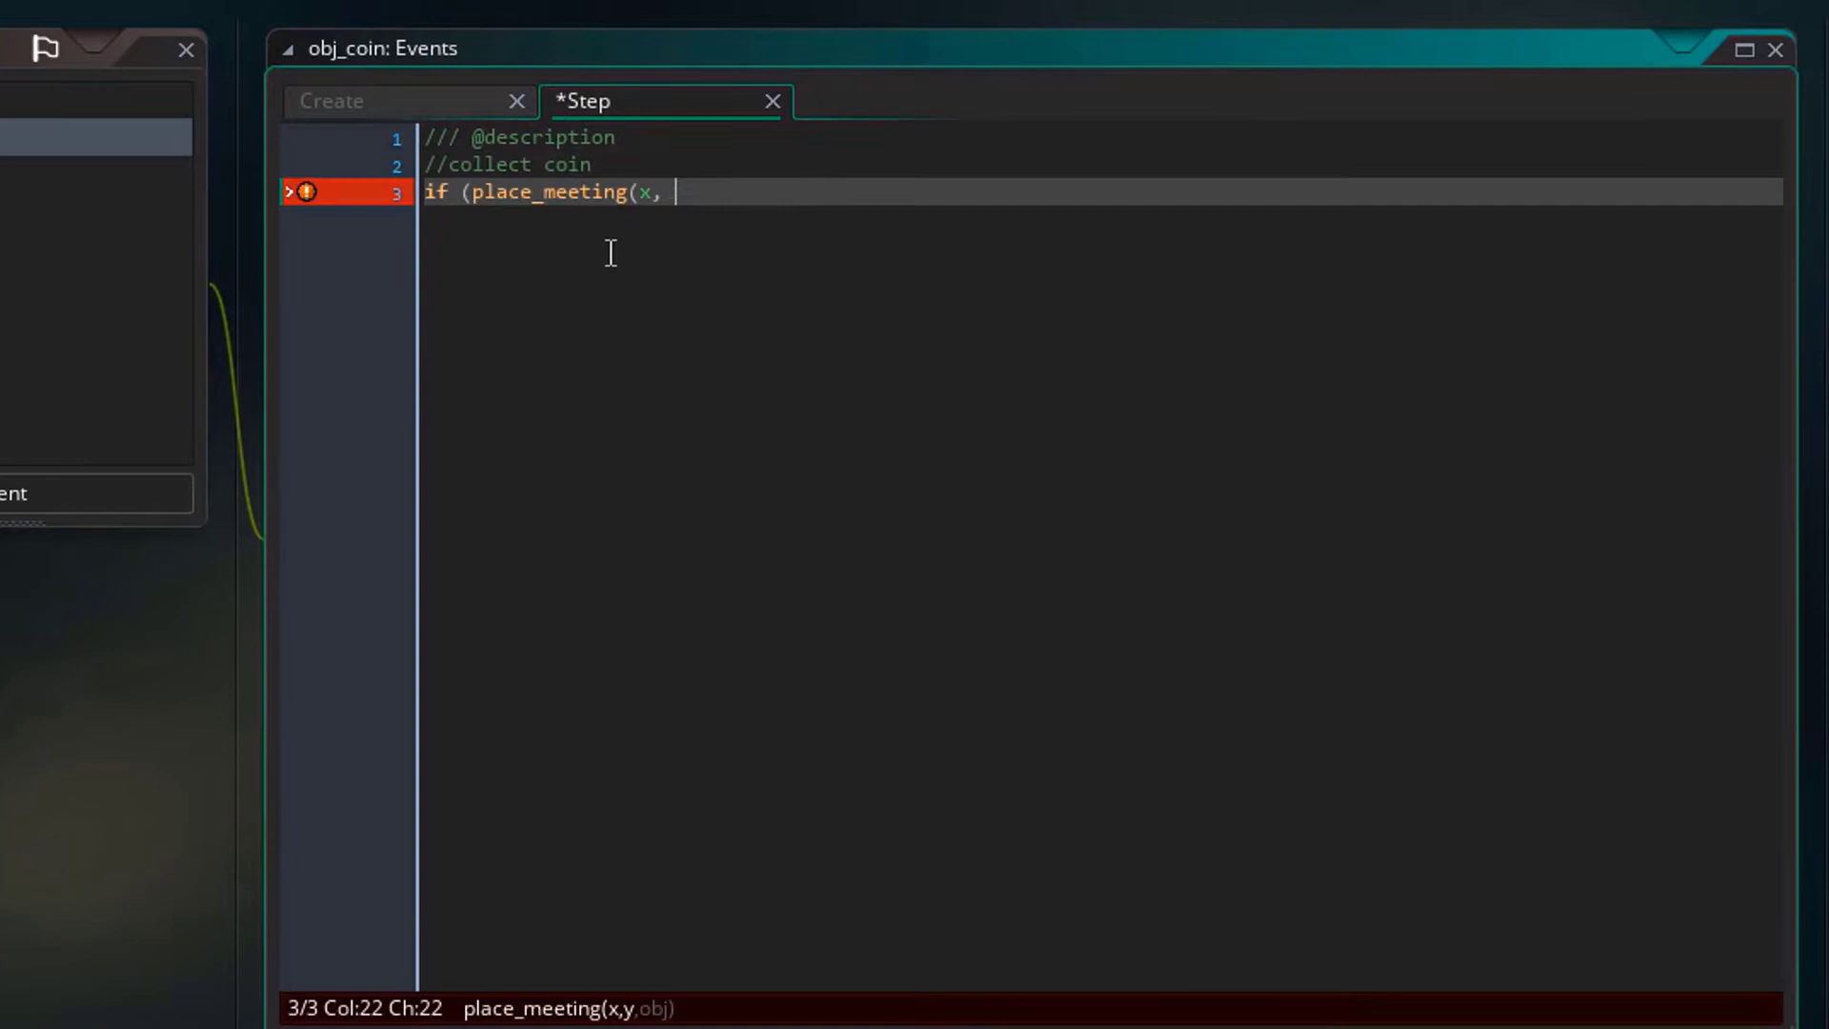
pyautogui.write('y, obj_player) && !collected){')
pyautogui.press('Return')
pyautogui.write('obj_player.coins++; \timage_index = 0; \tcollected = true;')
pyautogui.hotkey('ctrl', 's')
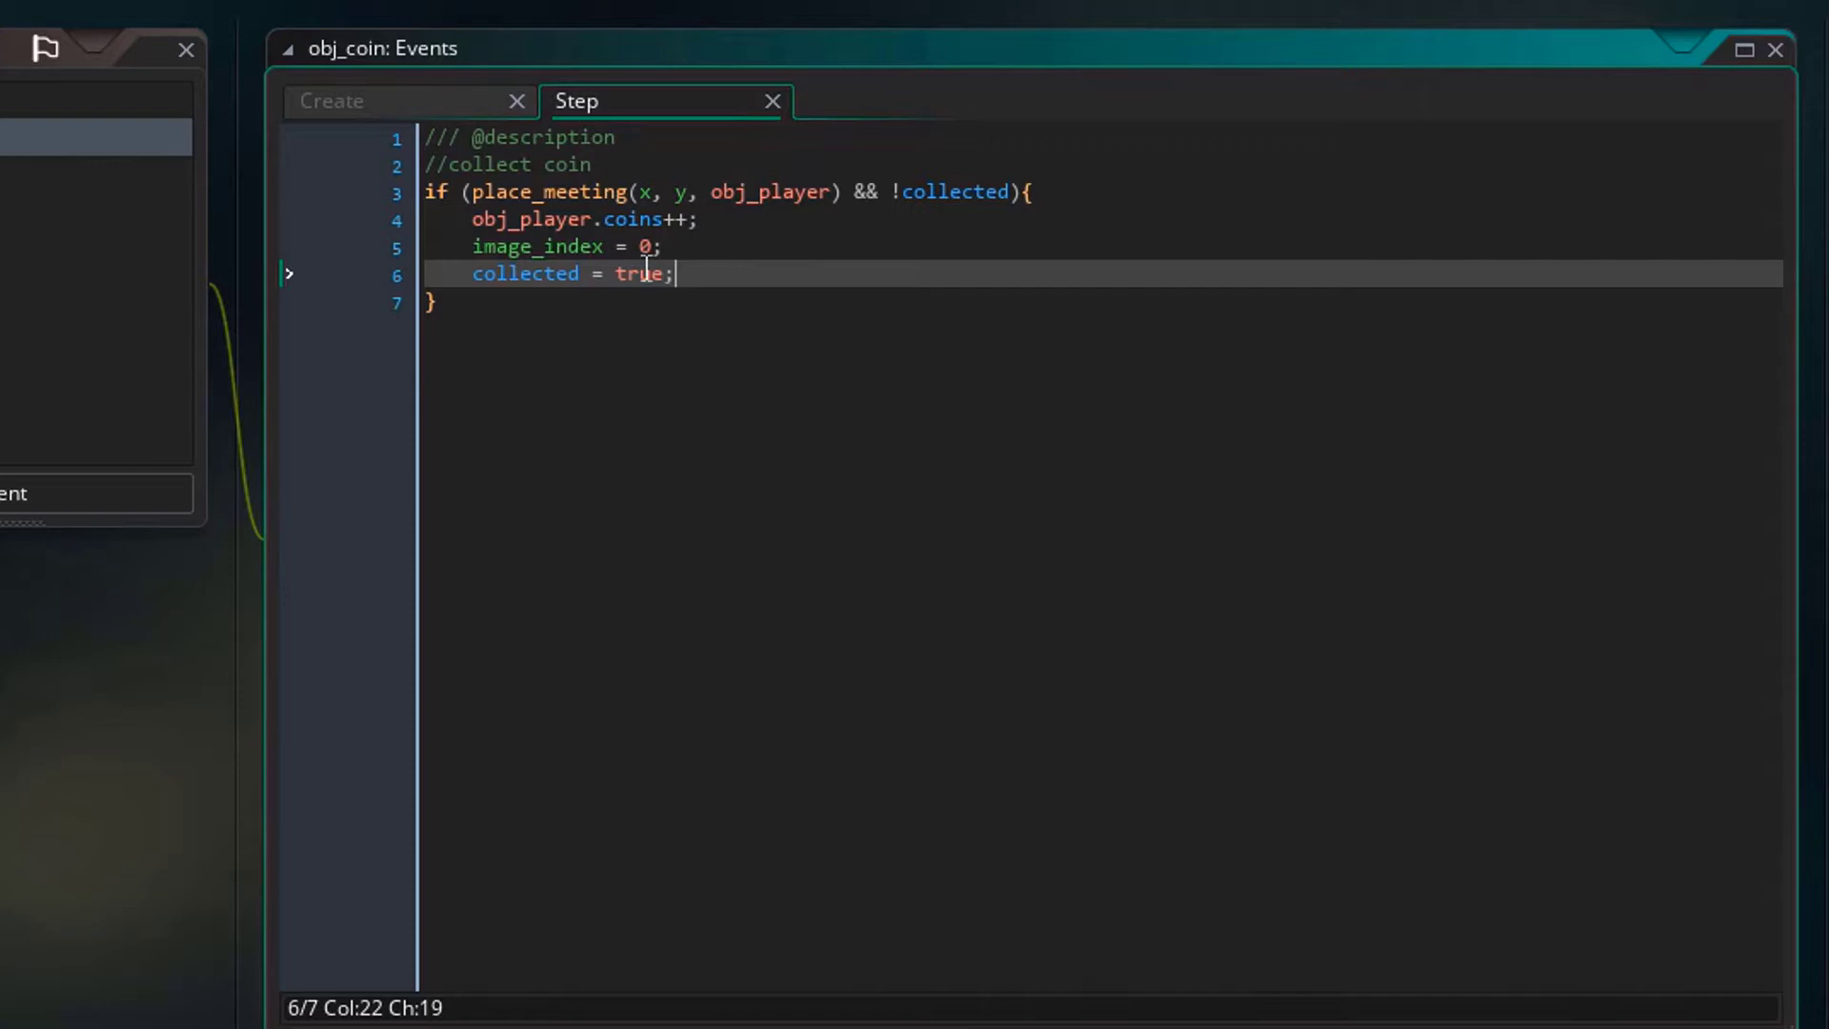
# - Revise the obj_player reference and destroy the coin when spr_coineffect finishes, then save
pyautogui.doubleClick(640, 221)
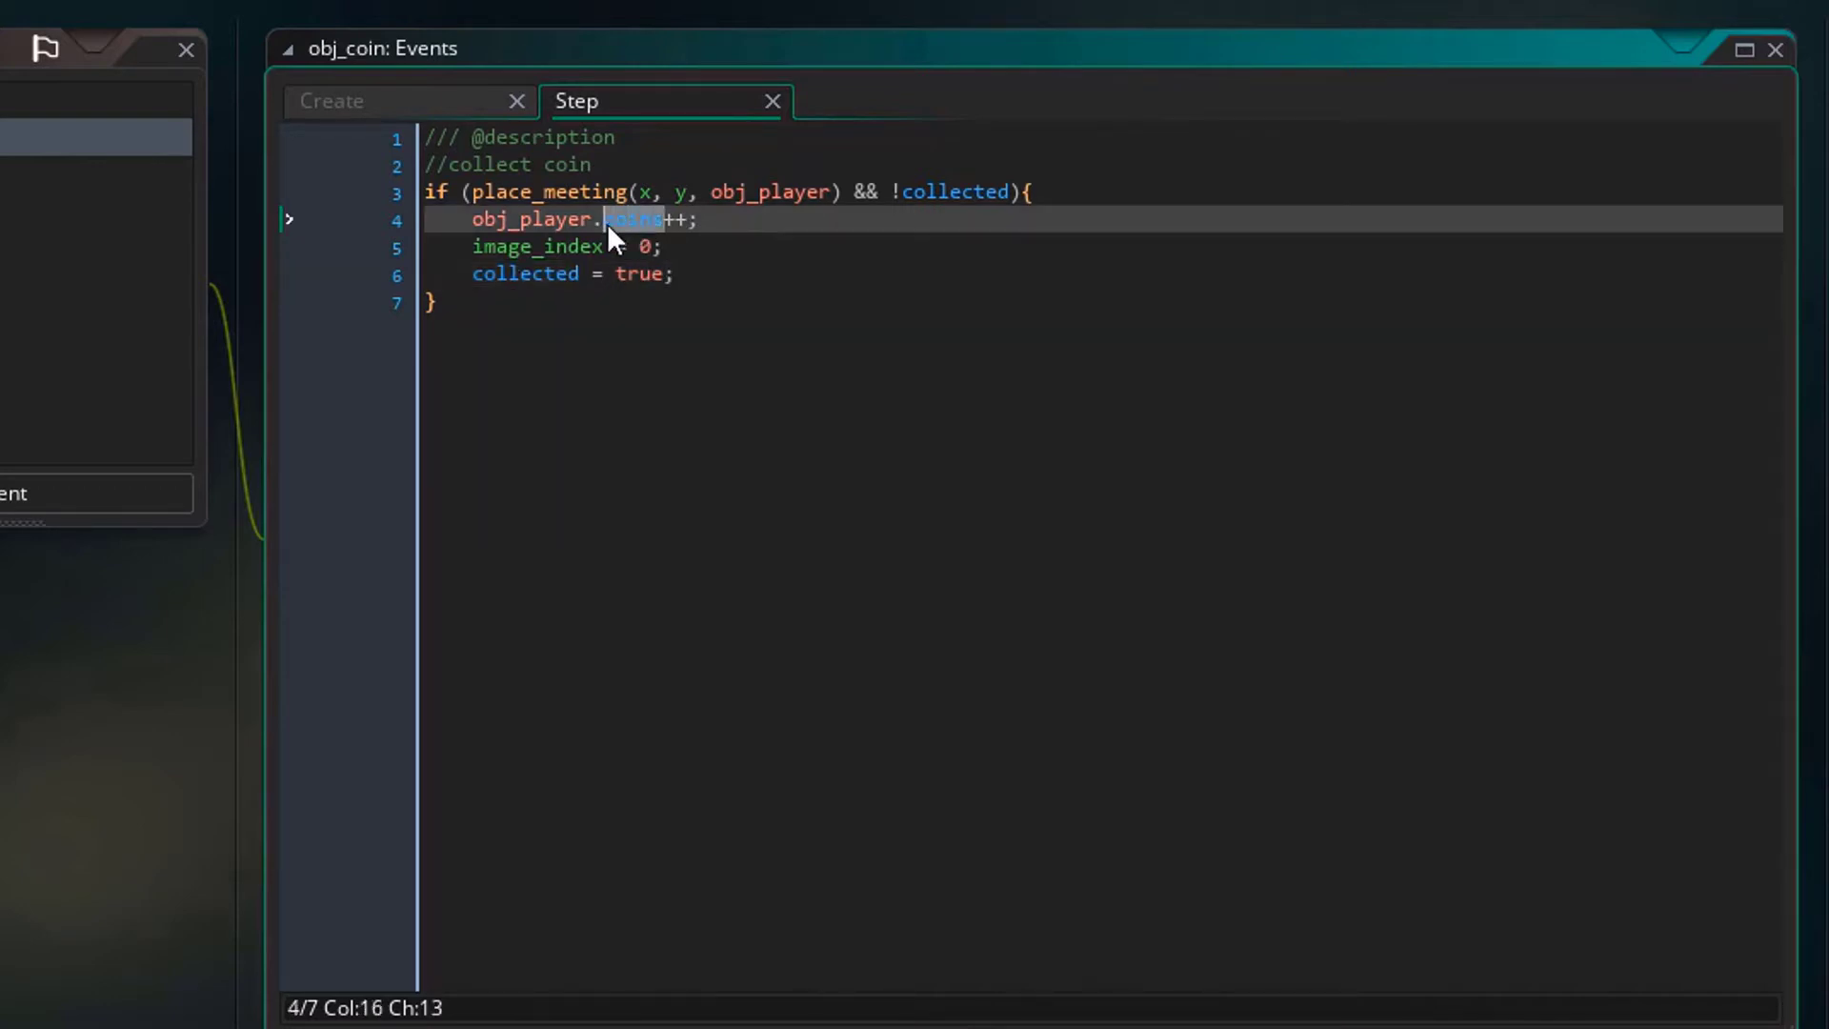
pyautogui.click(559, 222)
pyautogui.click(597, 221)
pyautogui.click(528, 335)
pyautogui.press('Return')
pyautogui.press('Return')
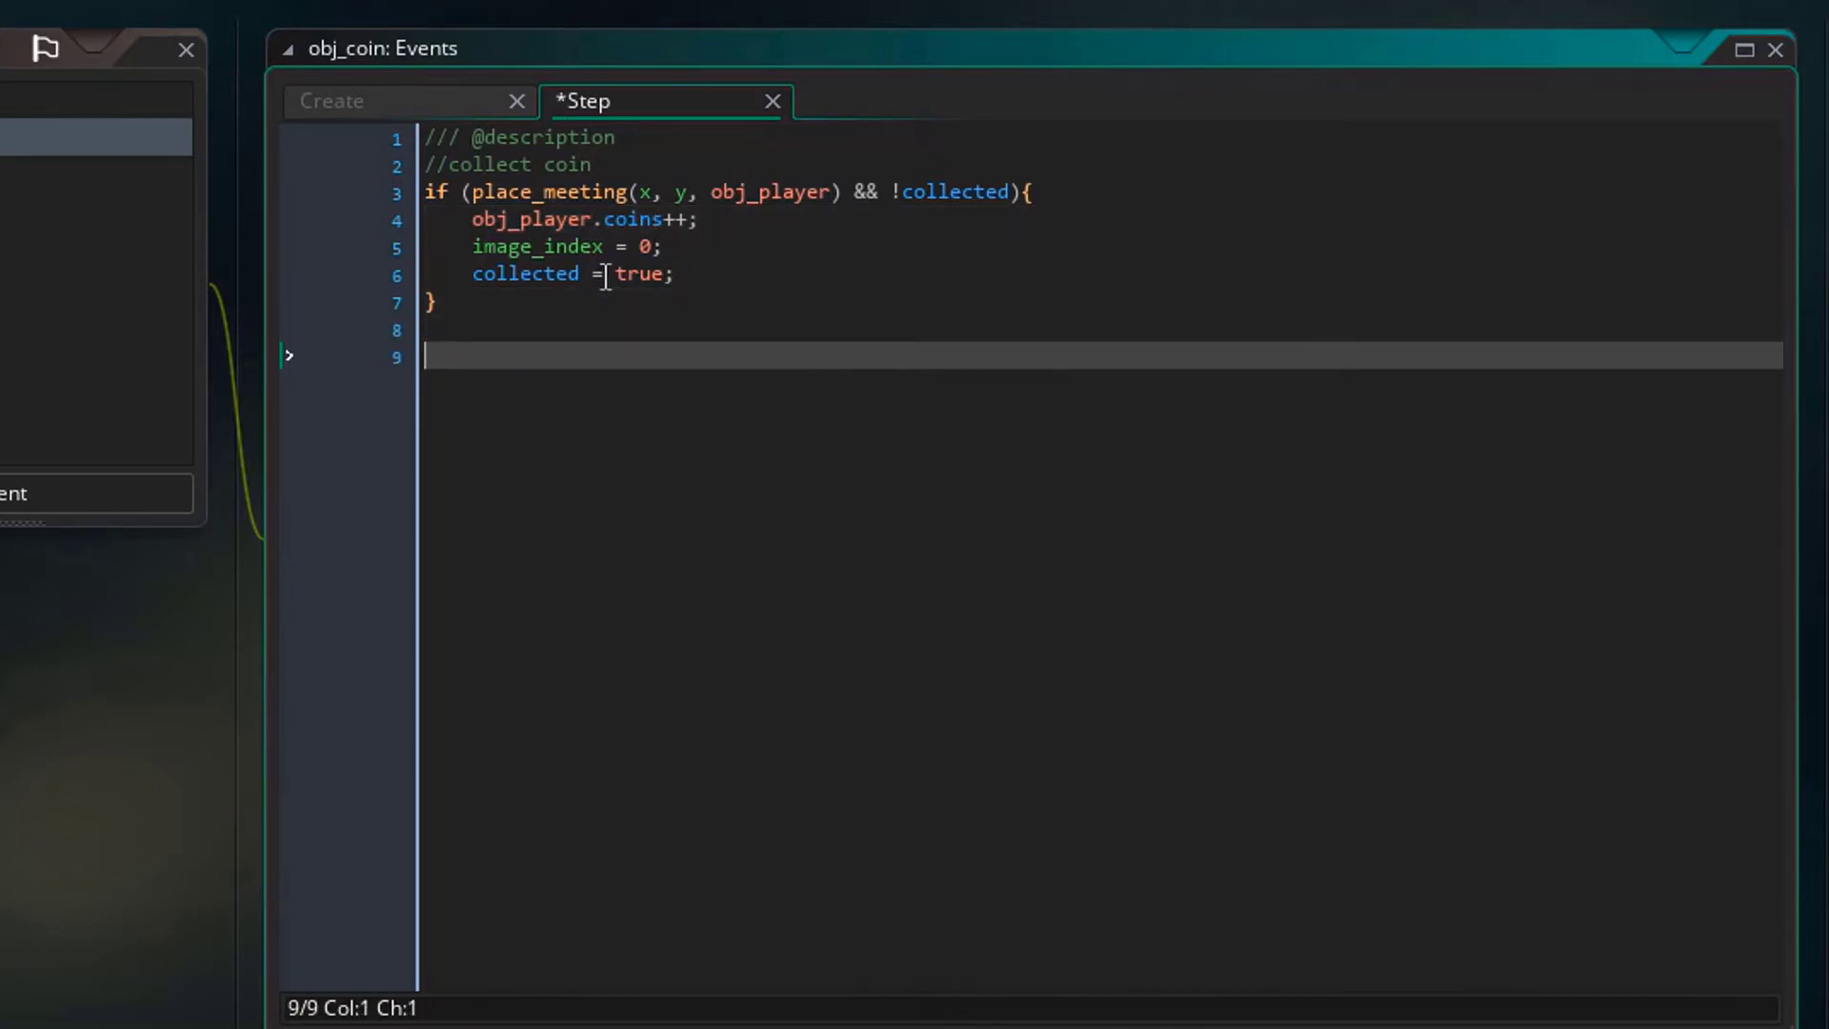
pyautogui.write('//collected if (collected){     sprite_index = spr_coineffect;      if (floor(image_index) >= ')
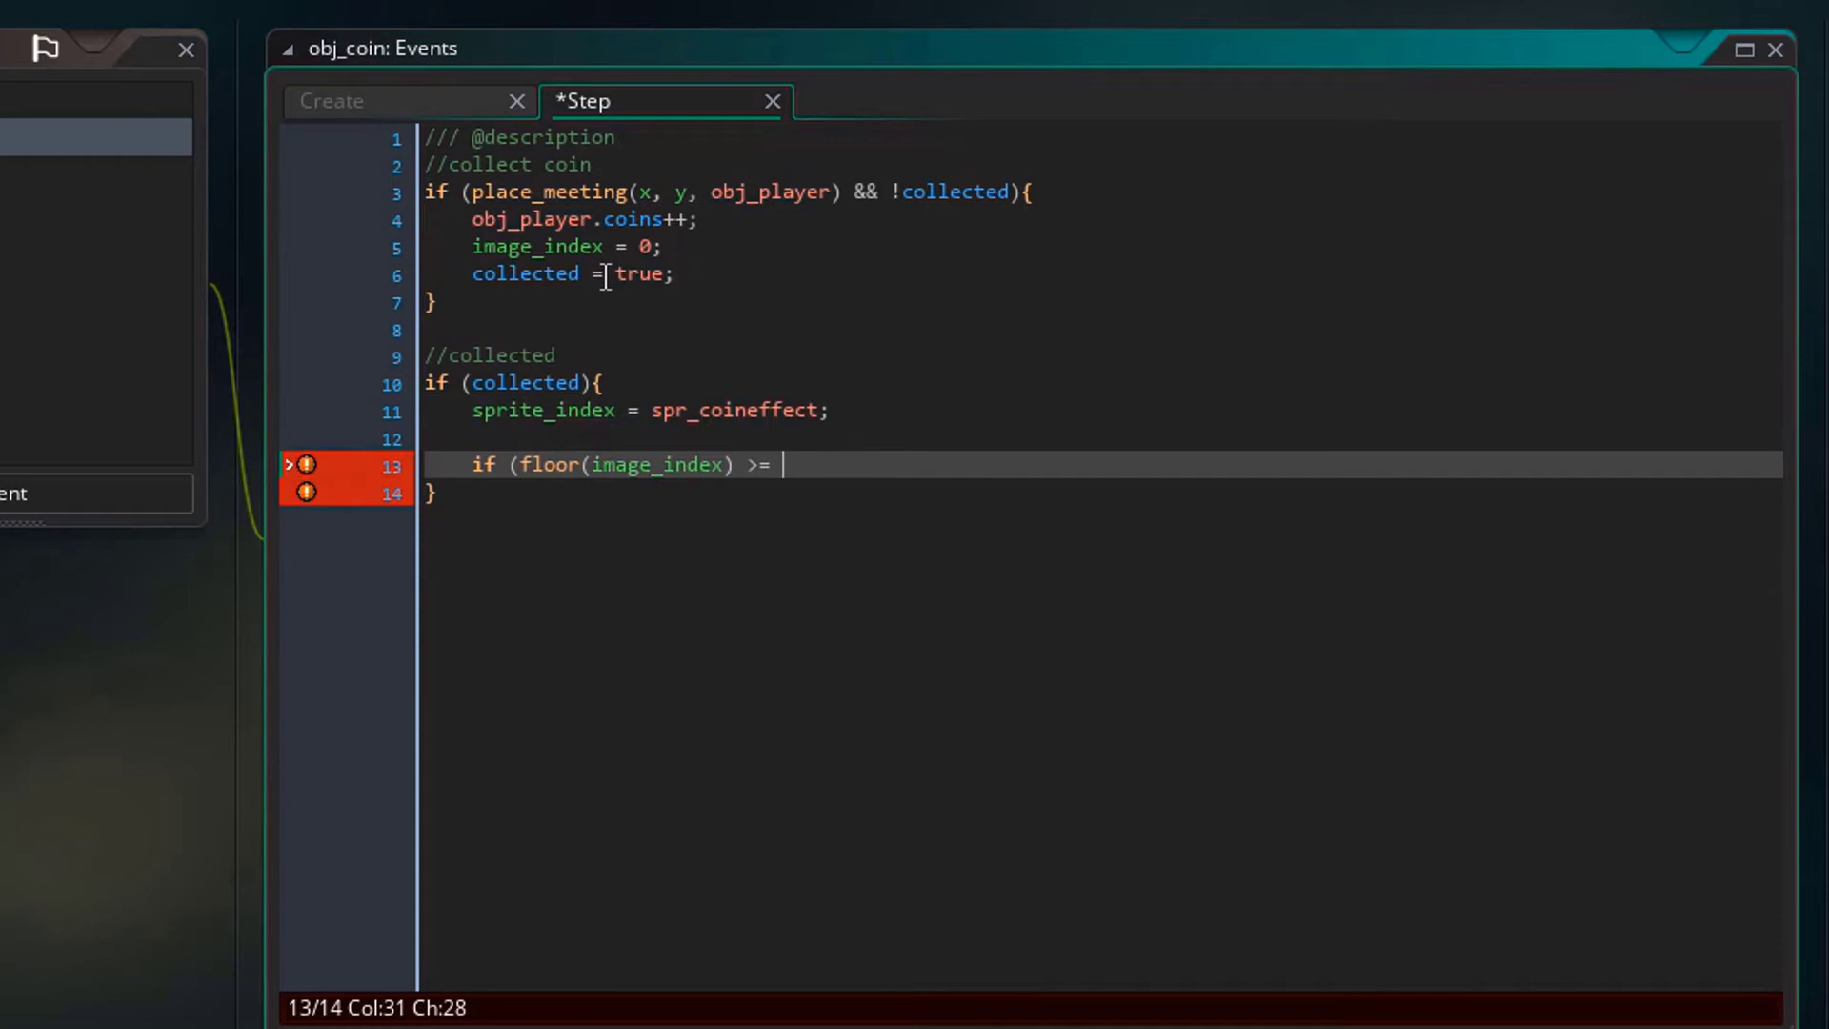
pyautogui.write('image_number - 1){')
pyautogui.press('Return')
pyautogui.write('instance_destroy();')
pyautogui.hotkey('ctrl', 's')
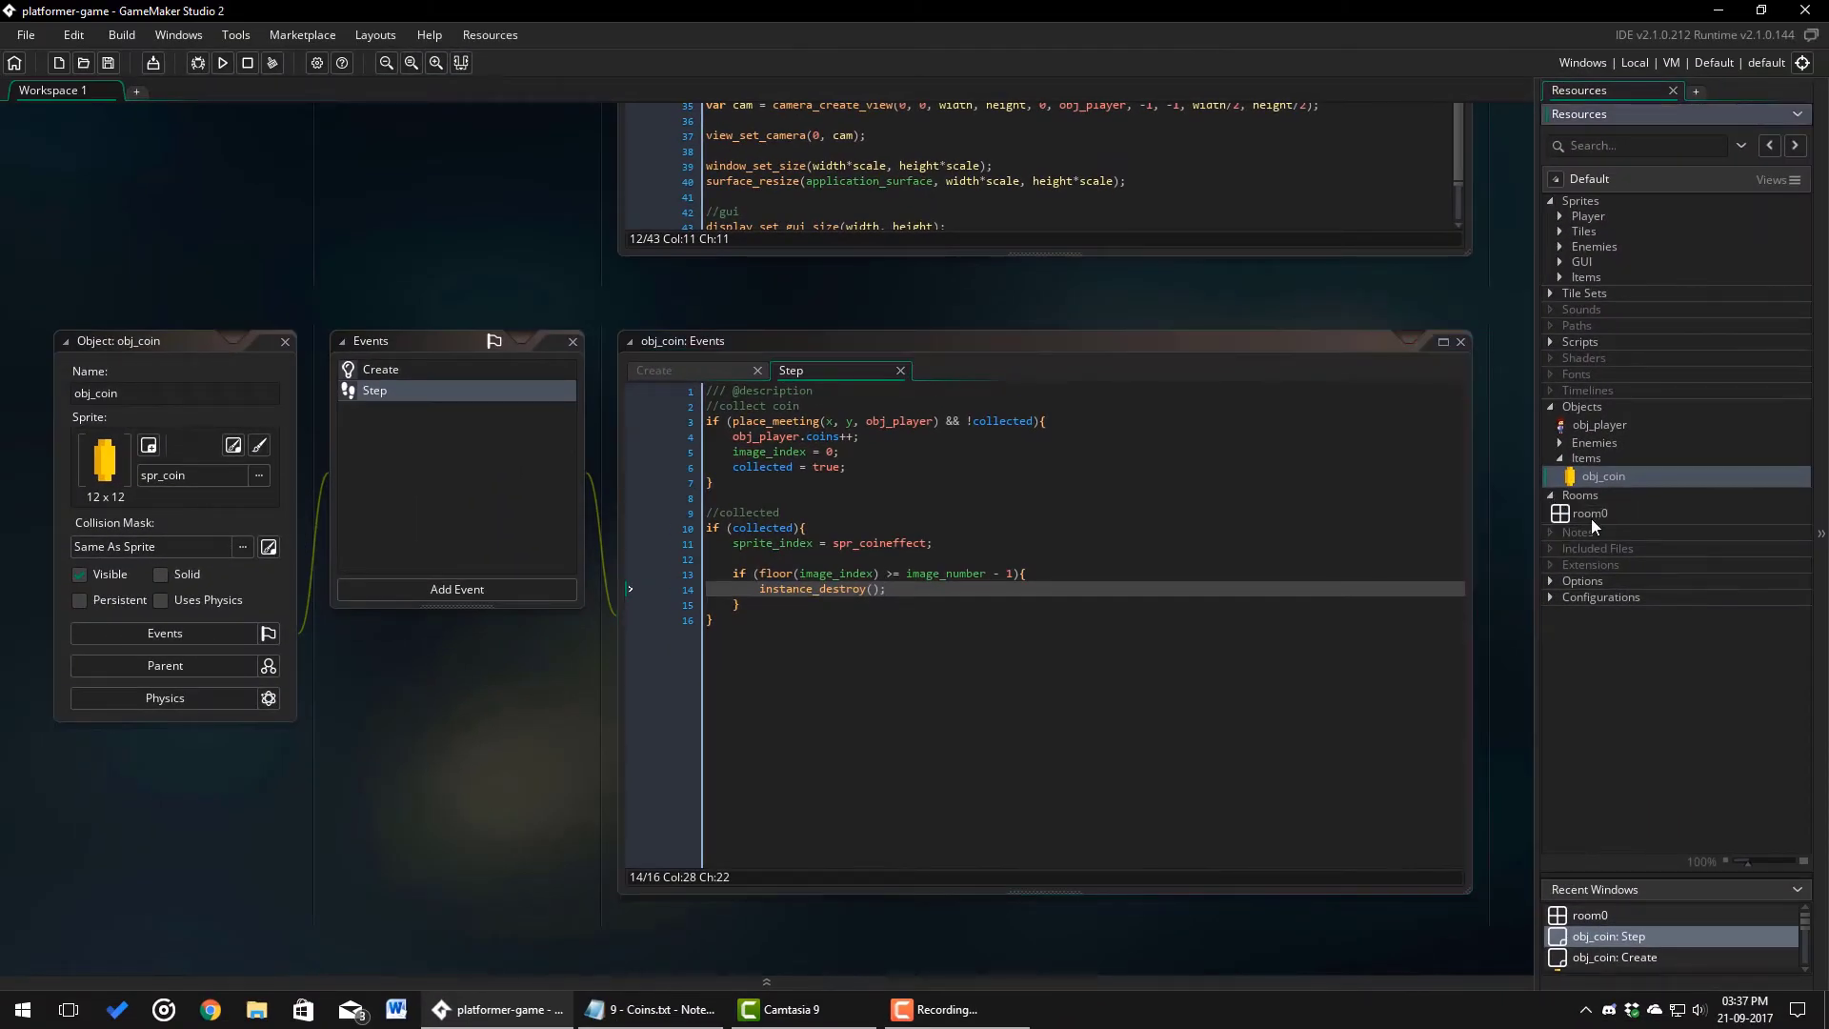
# - Paint obj_coin instances across room0's platforms and run the game
pyautogui.doubleClick(1591, 513)
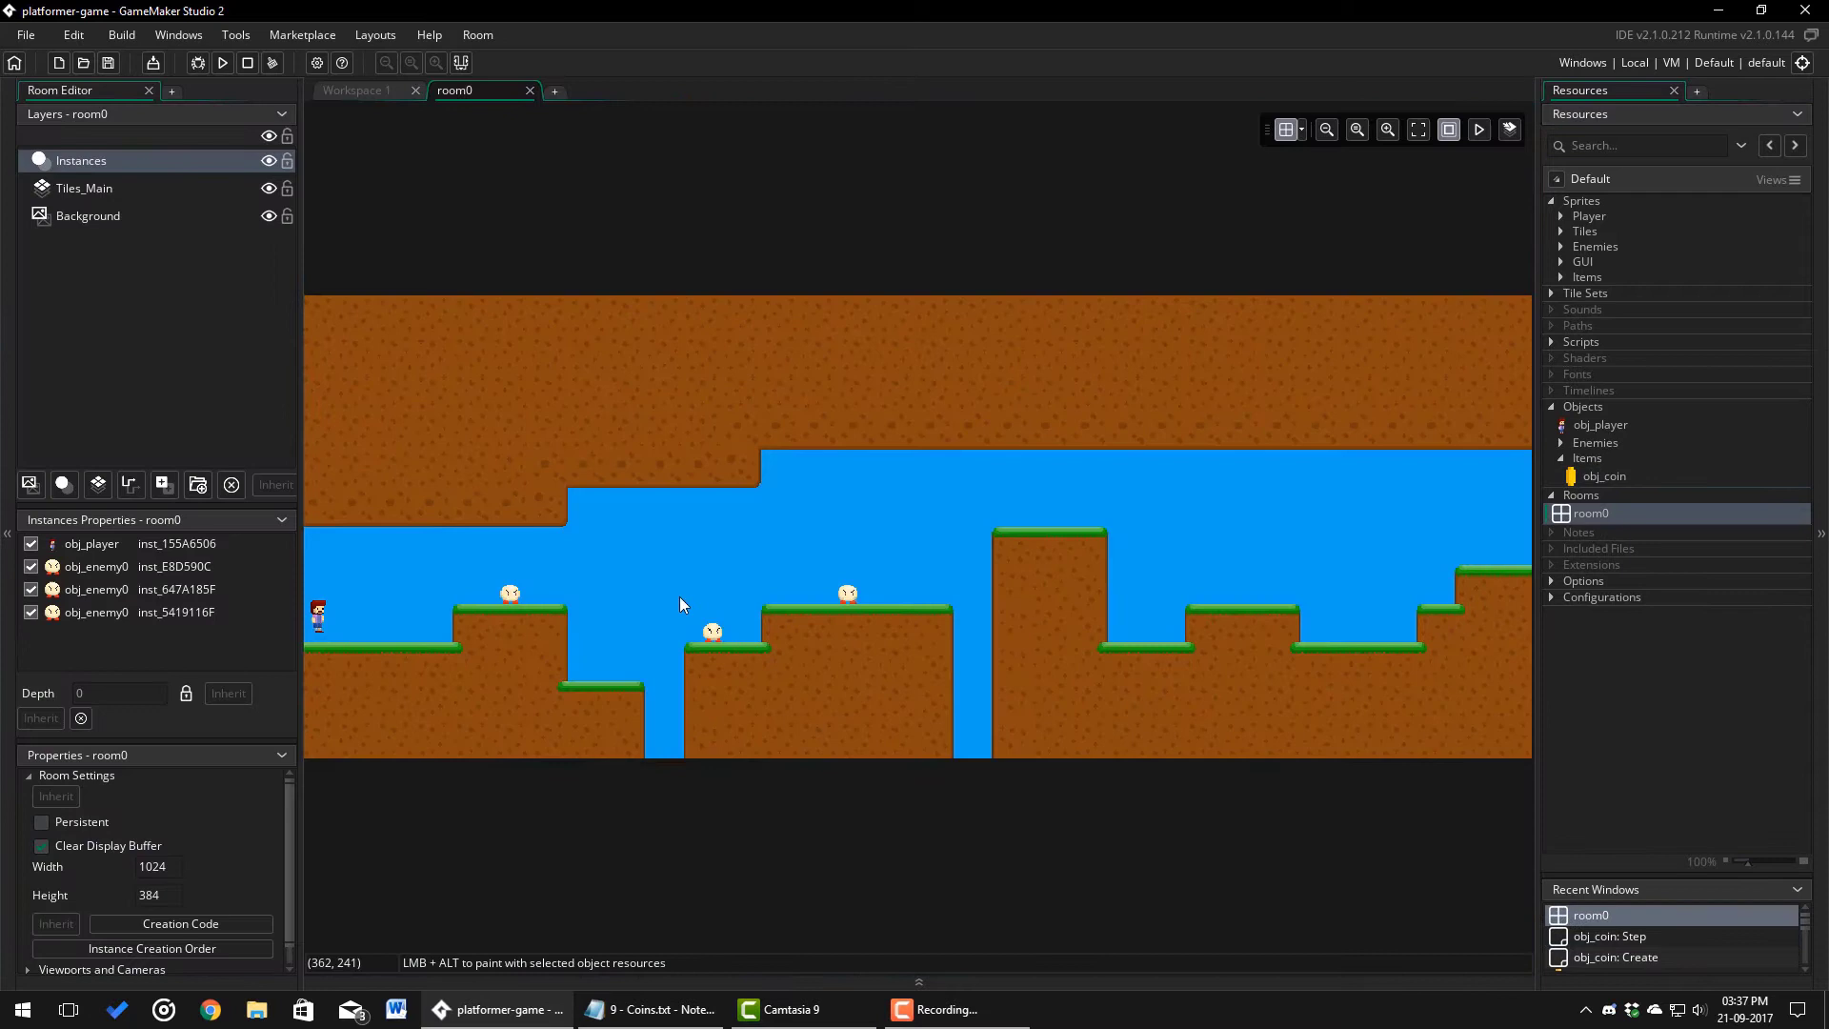
pyautogui.click(1605, 476)
pyautogui.keyDown('alt'); pyautogui.moveTo(576, 576); pyautogui.dragTo(654, 577); pyautogui.keyUp('alt')
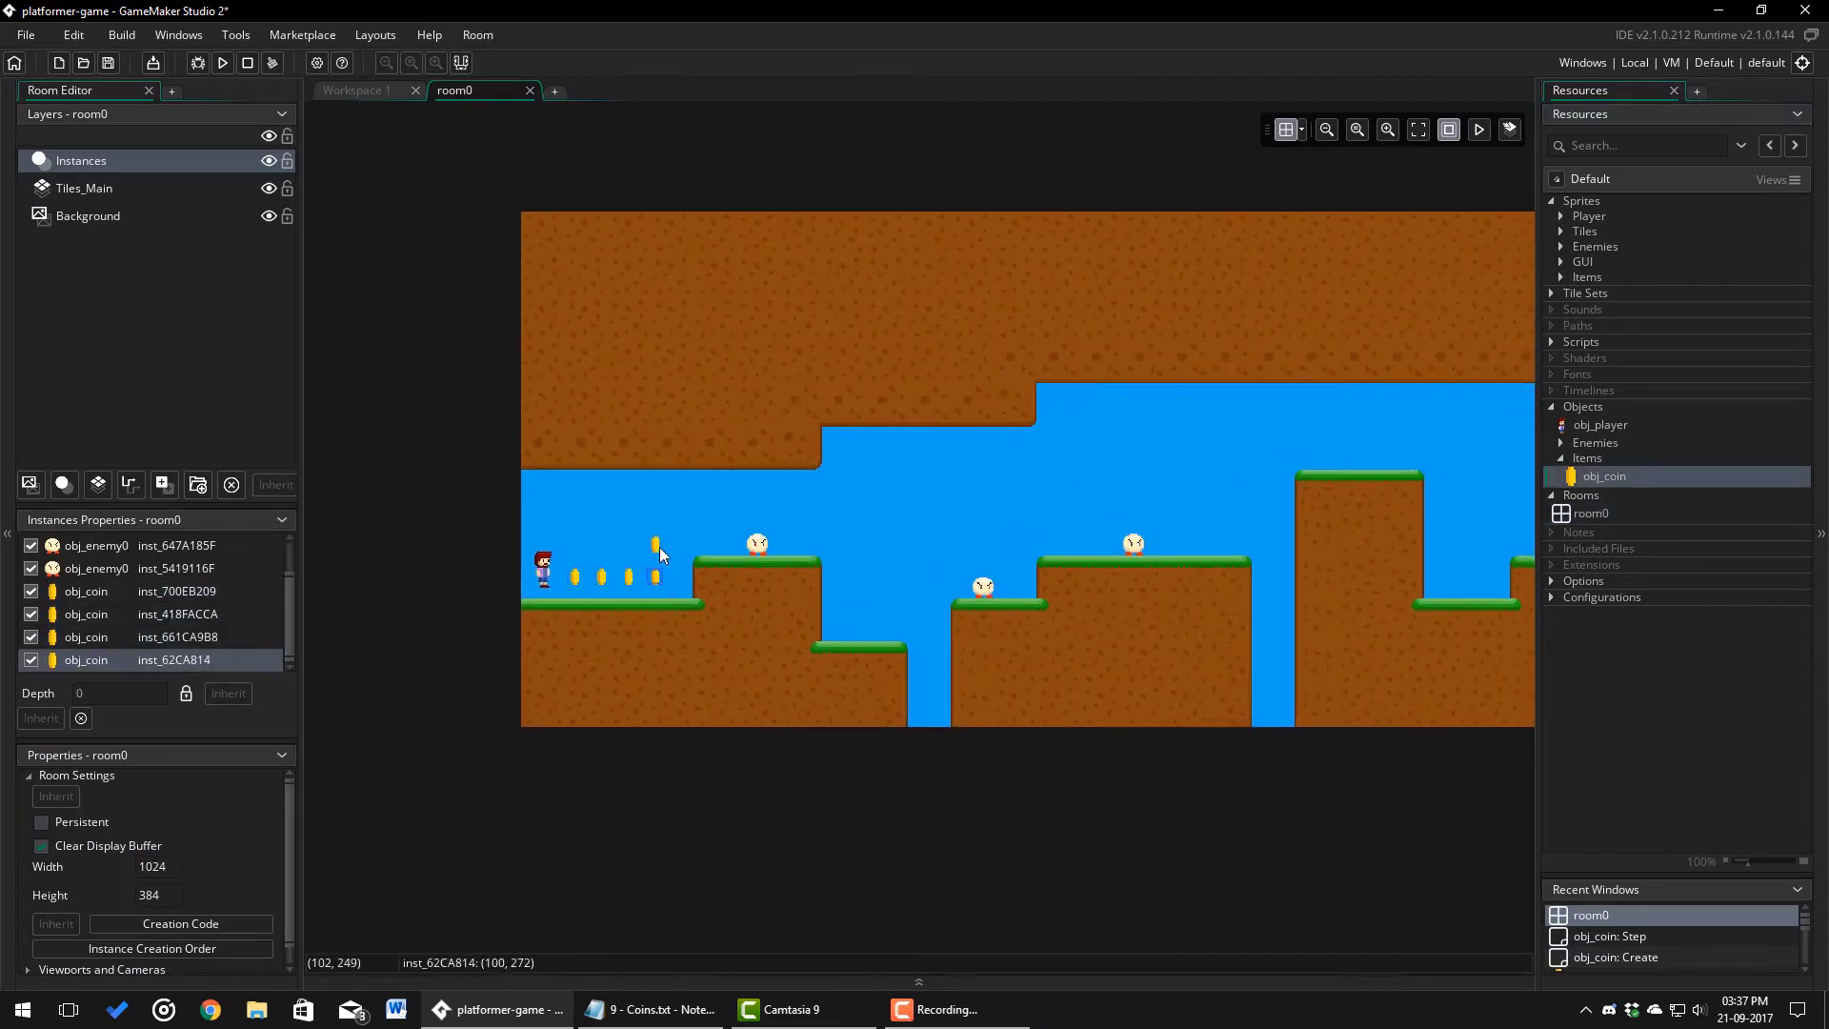
pyautogui.keyDown('alt'); pyautogui.moveTo(823, 524); pyautogui.dragTo(876, 603); pyautogui.keyUp('alt')
pyautogui.keyDown('alt'); pyautogui.moveTo(1063, 535); pyautogui.dragTo(1158, 543); pyautogui.keyUp('alt')
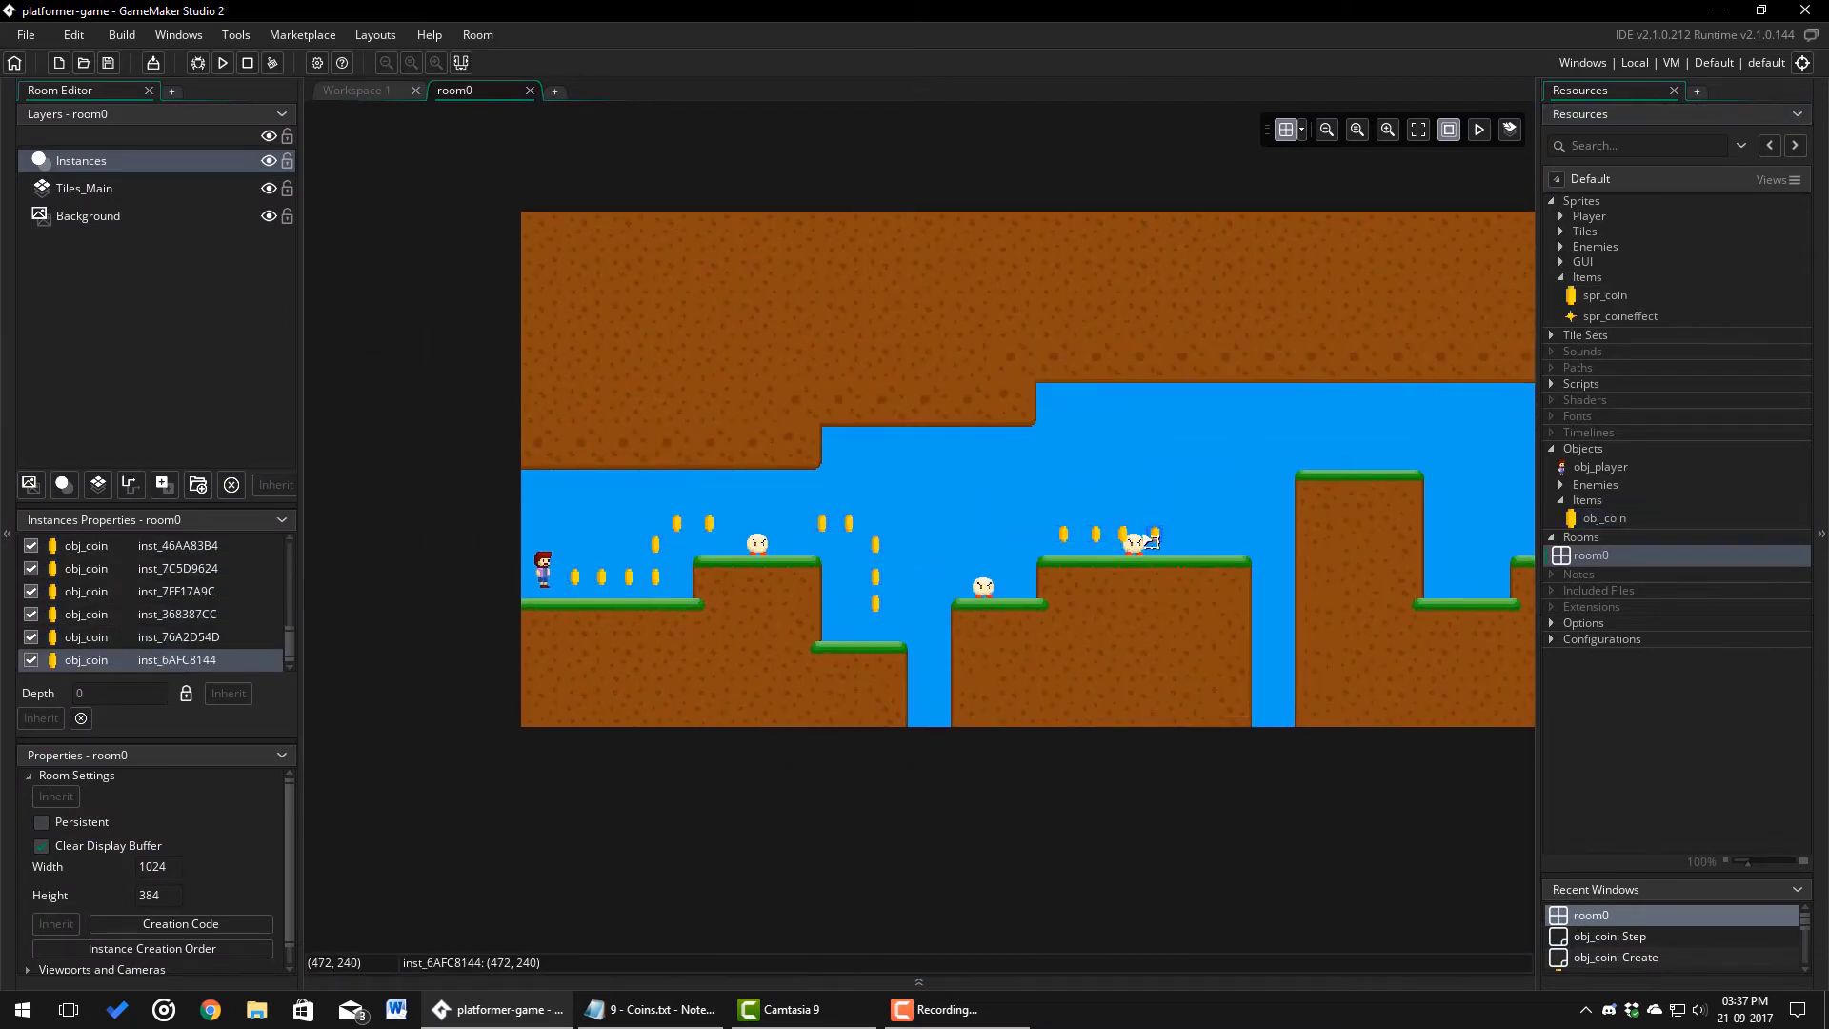
pyautogui.click(229, 66)
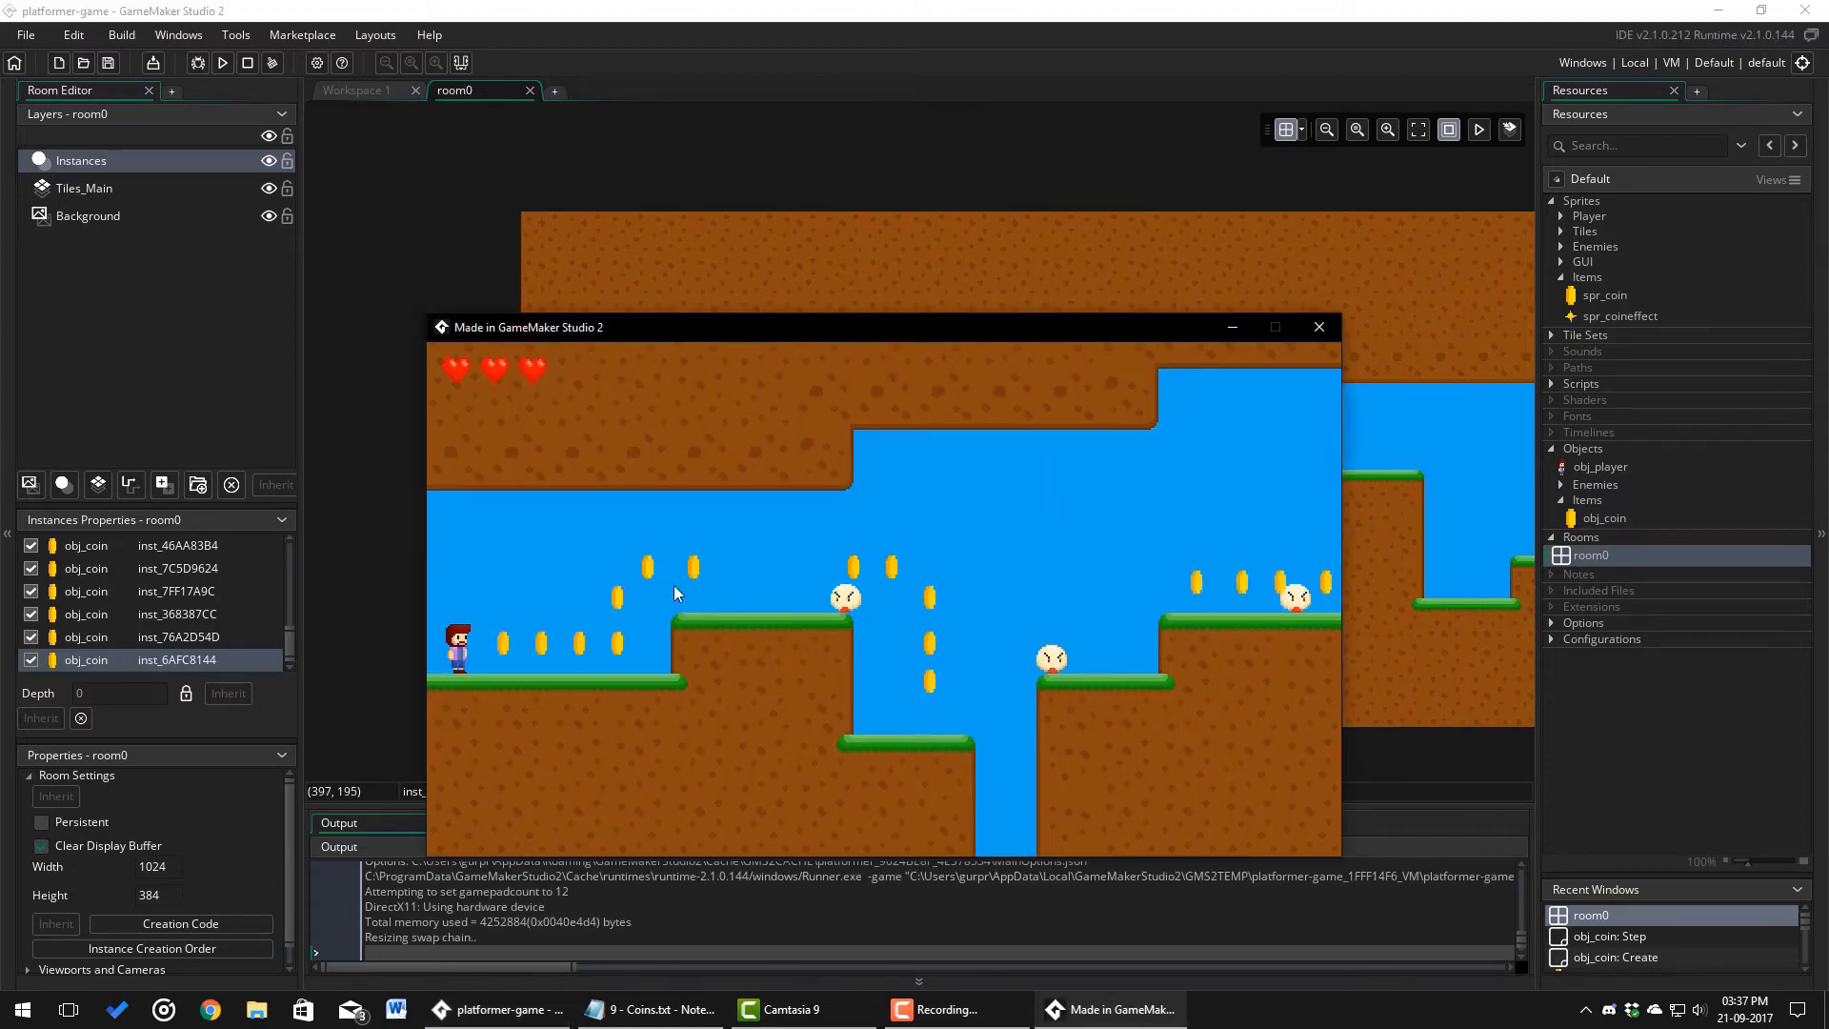
# - Walk and jump the player through the coins, then close the game window
pyautogui.press('Right')
pyautogui.press('Right')
pyautogui.press('Left')
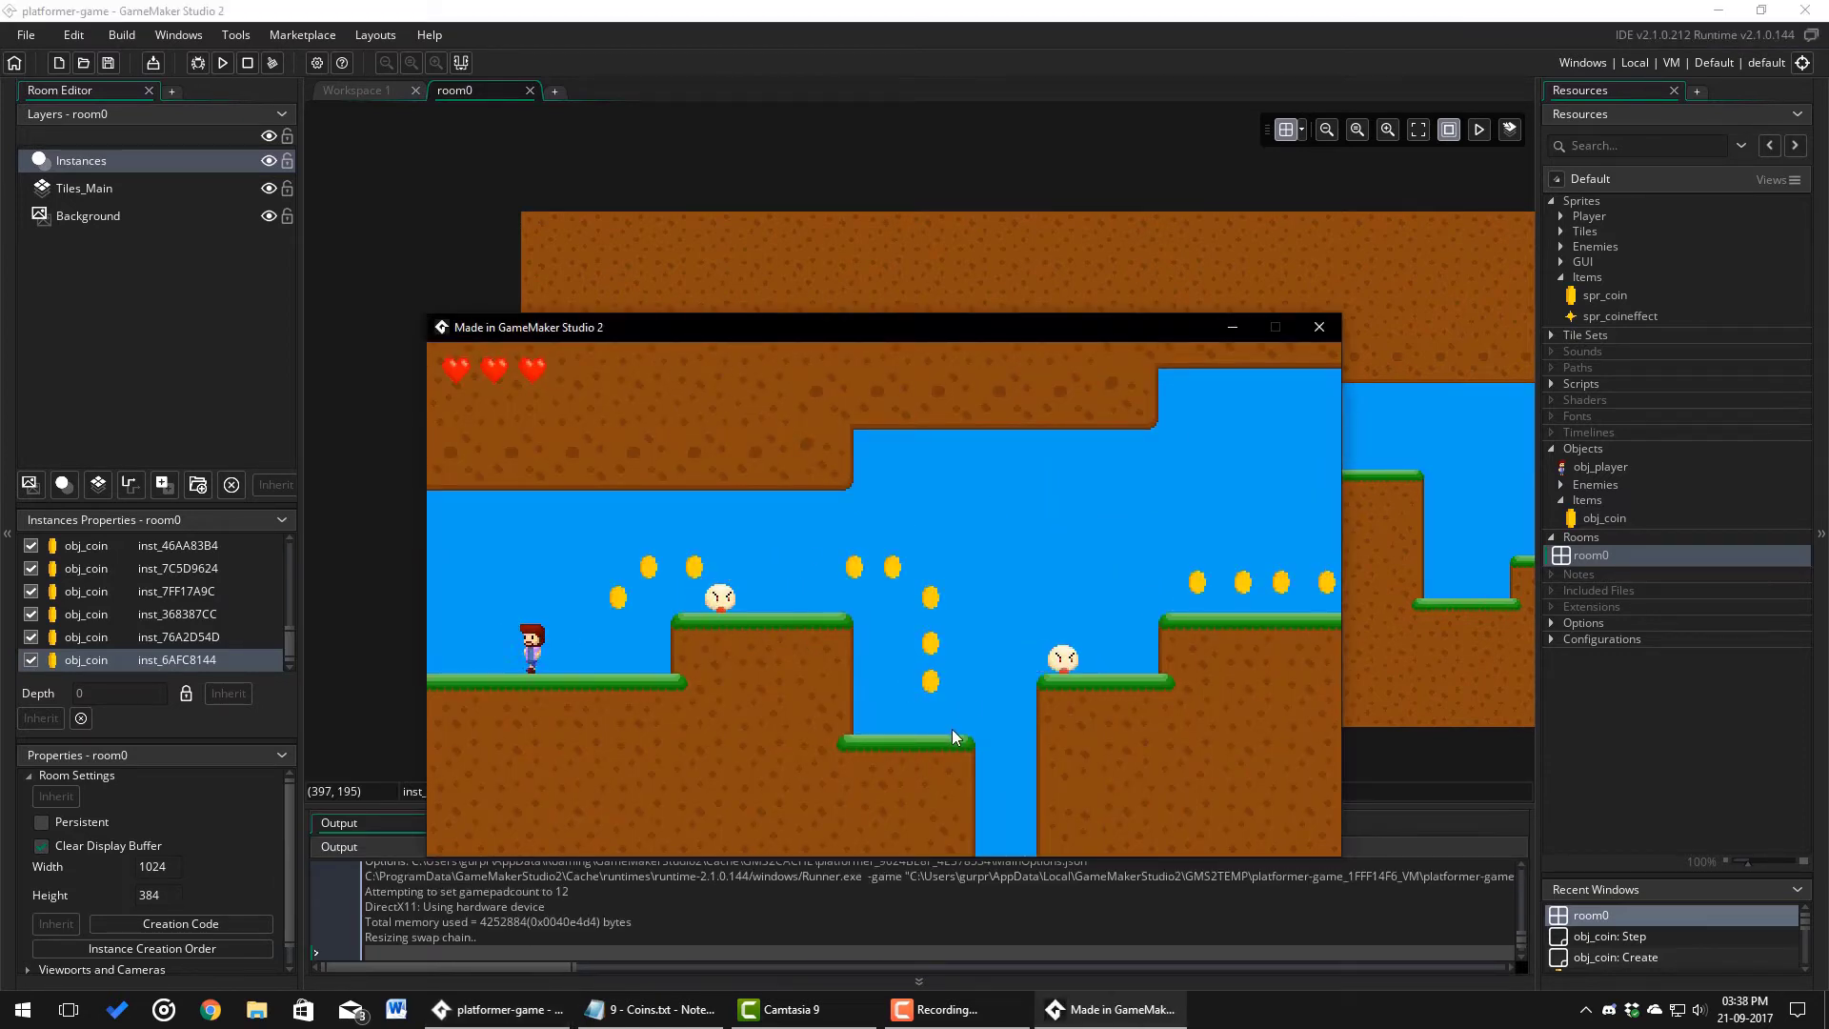
pyautogui.press('Right')
pyautogui.press('space')
pyautogui.press('Right')
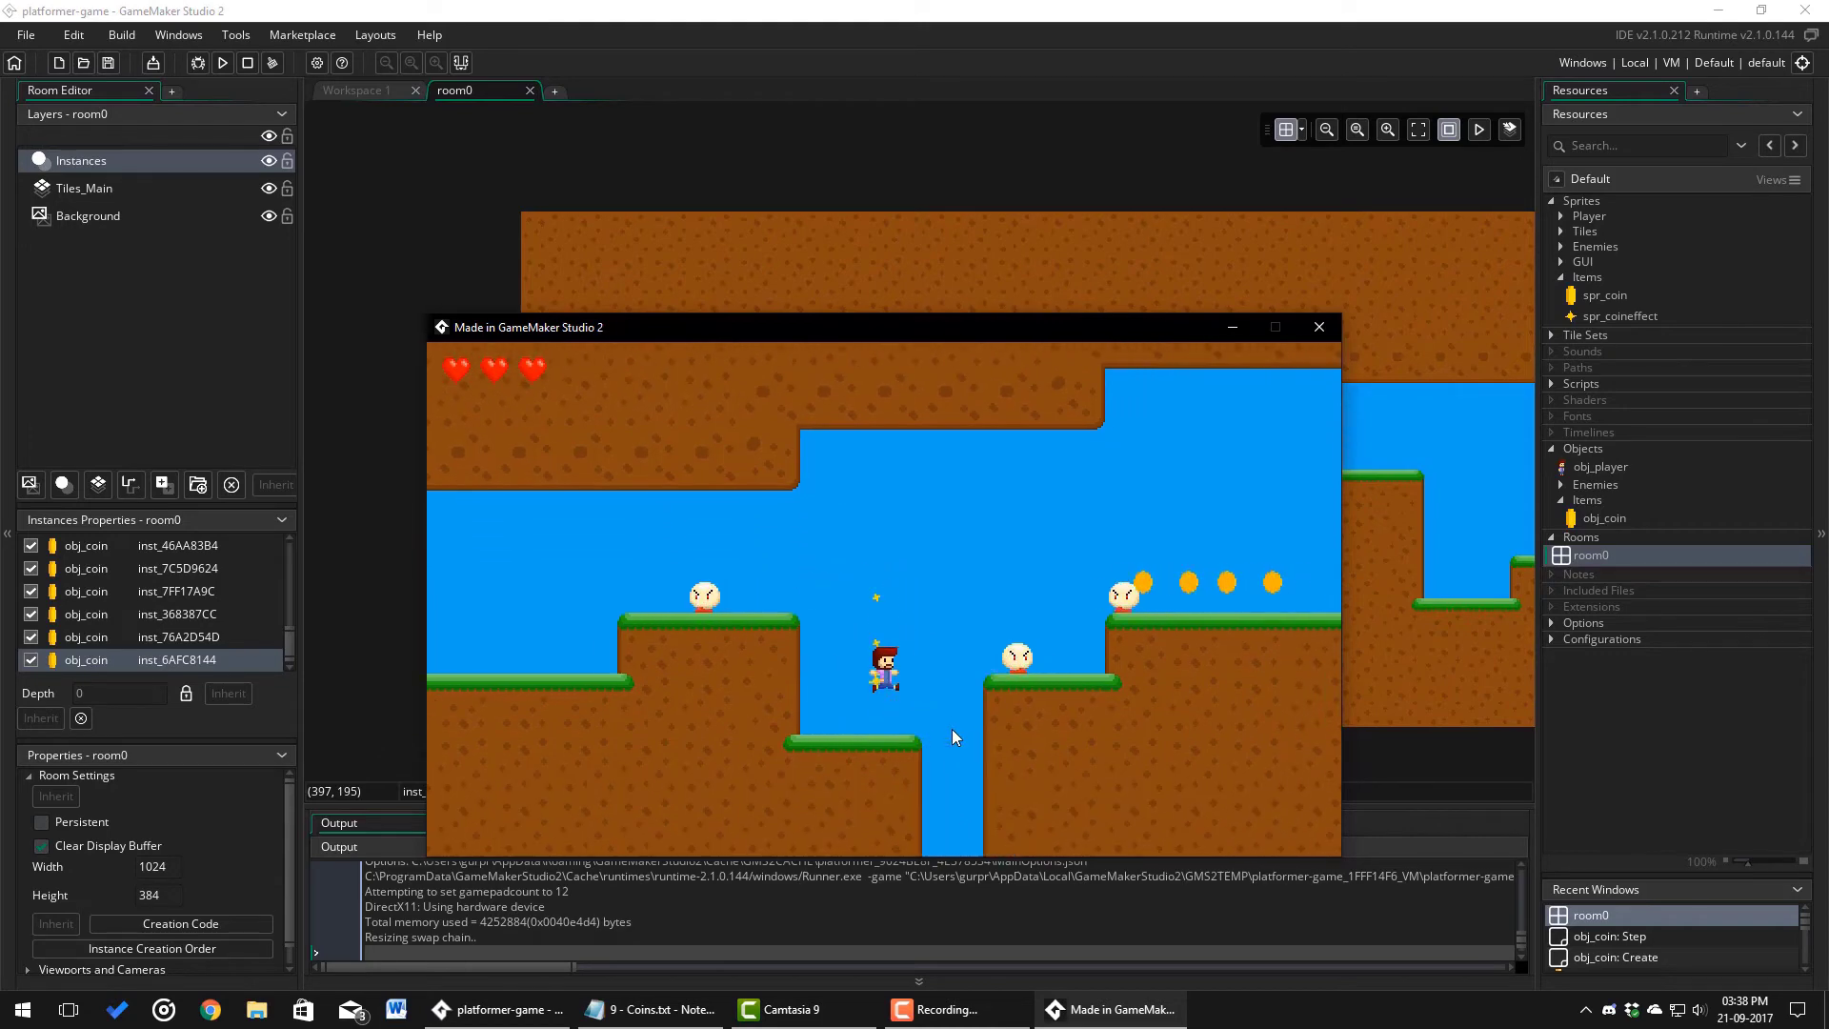
pyautogui.click(1317, 332)
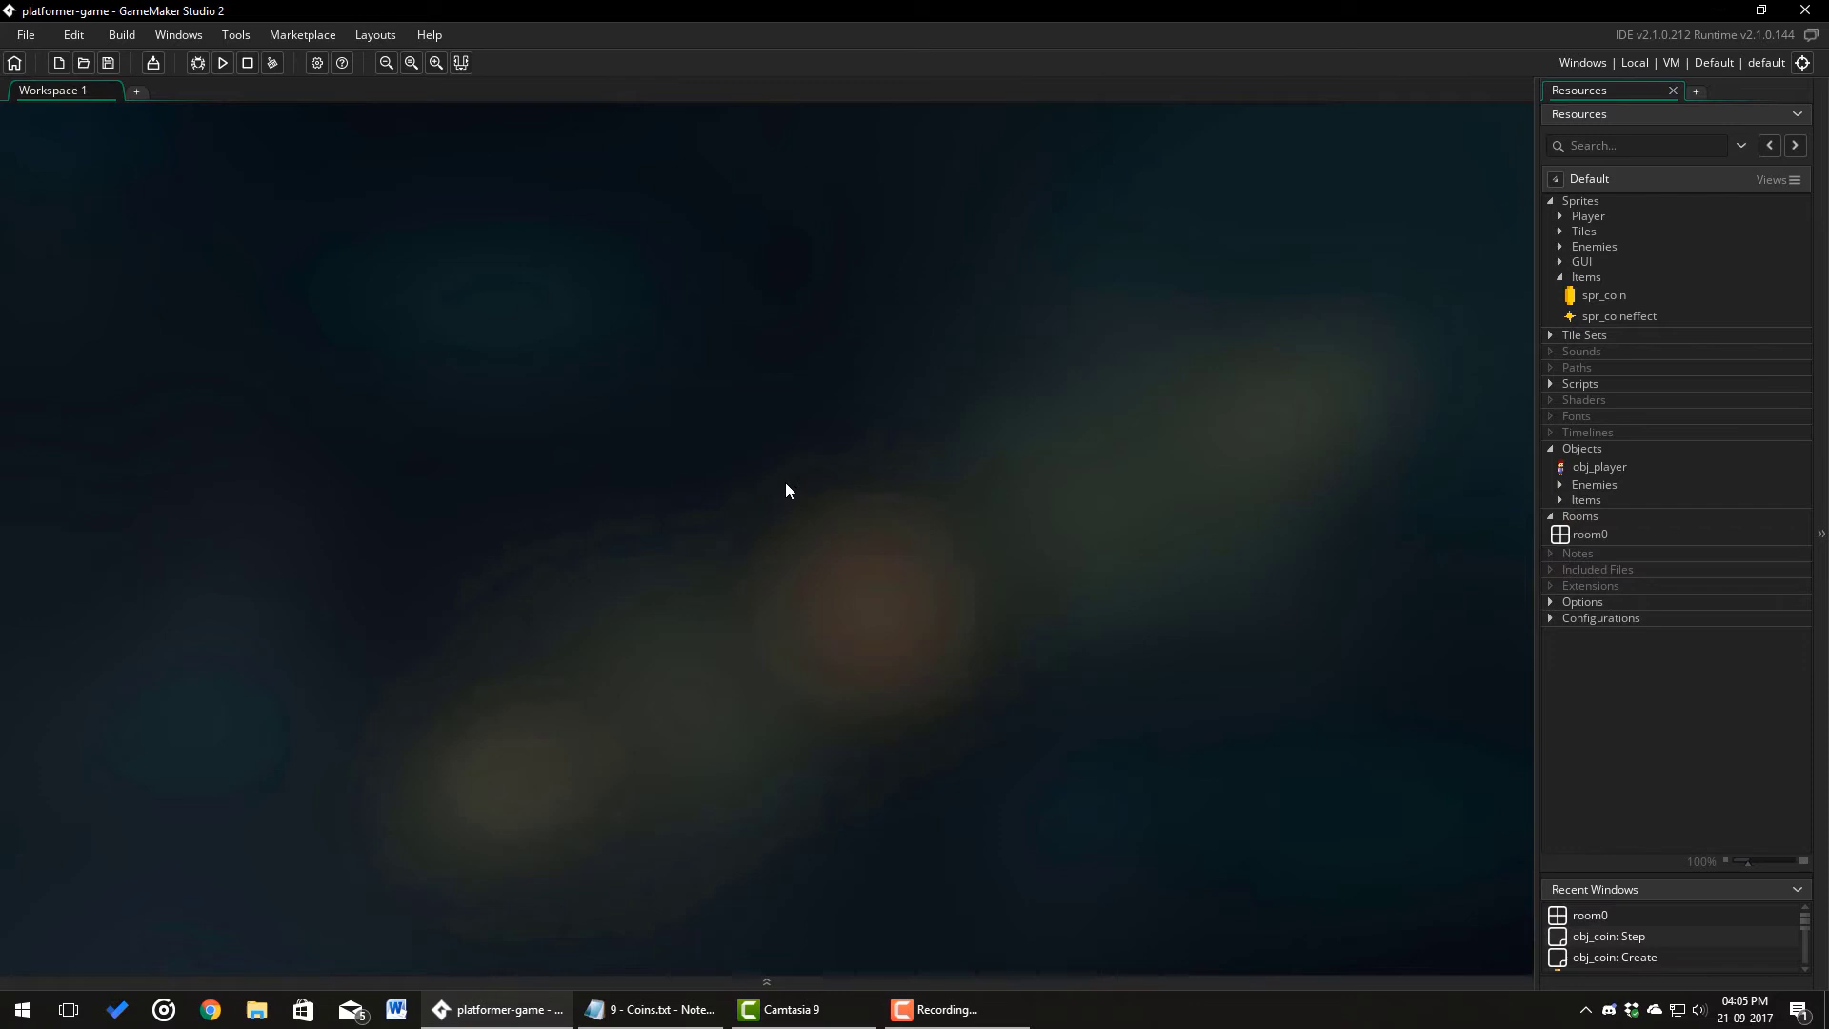
# - Create a font resource named ft_gui using DPComic, then close its editor
pyautogui.rightClick(1577, 414)
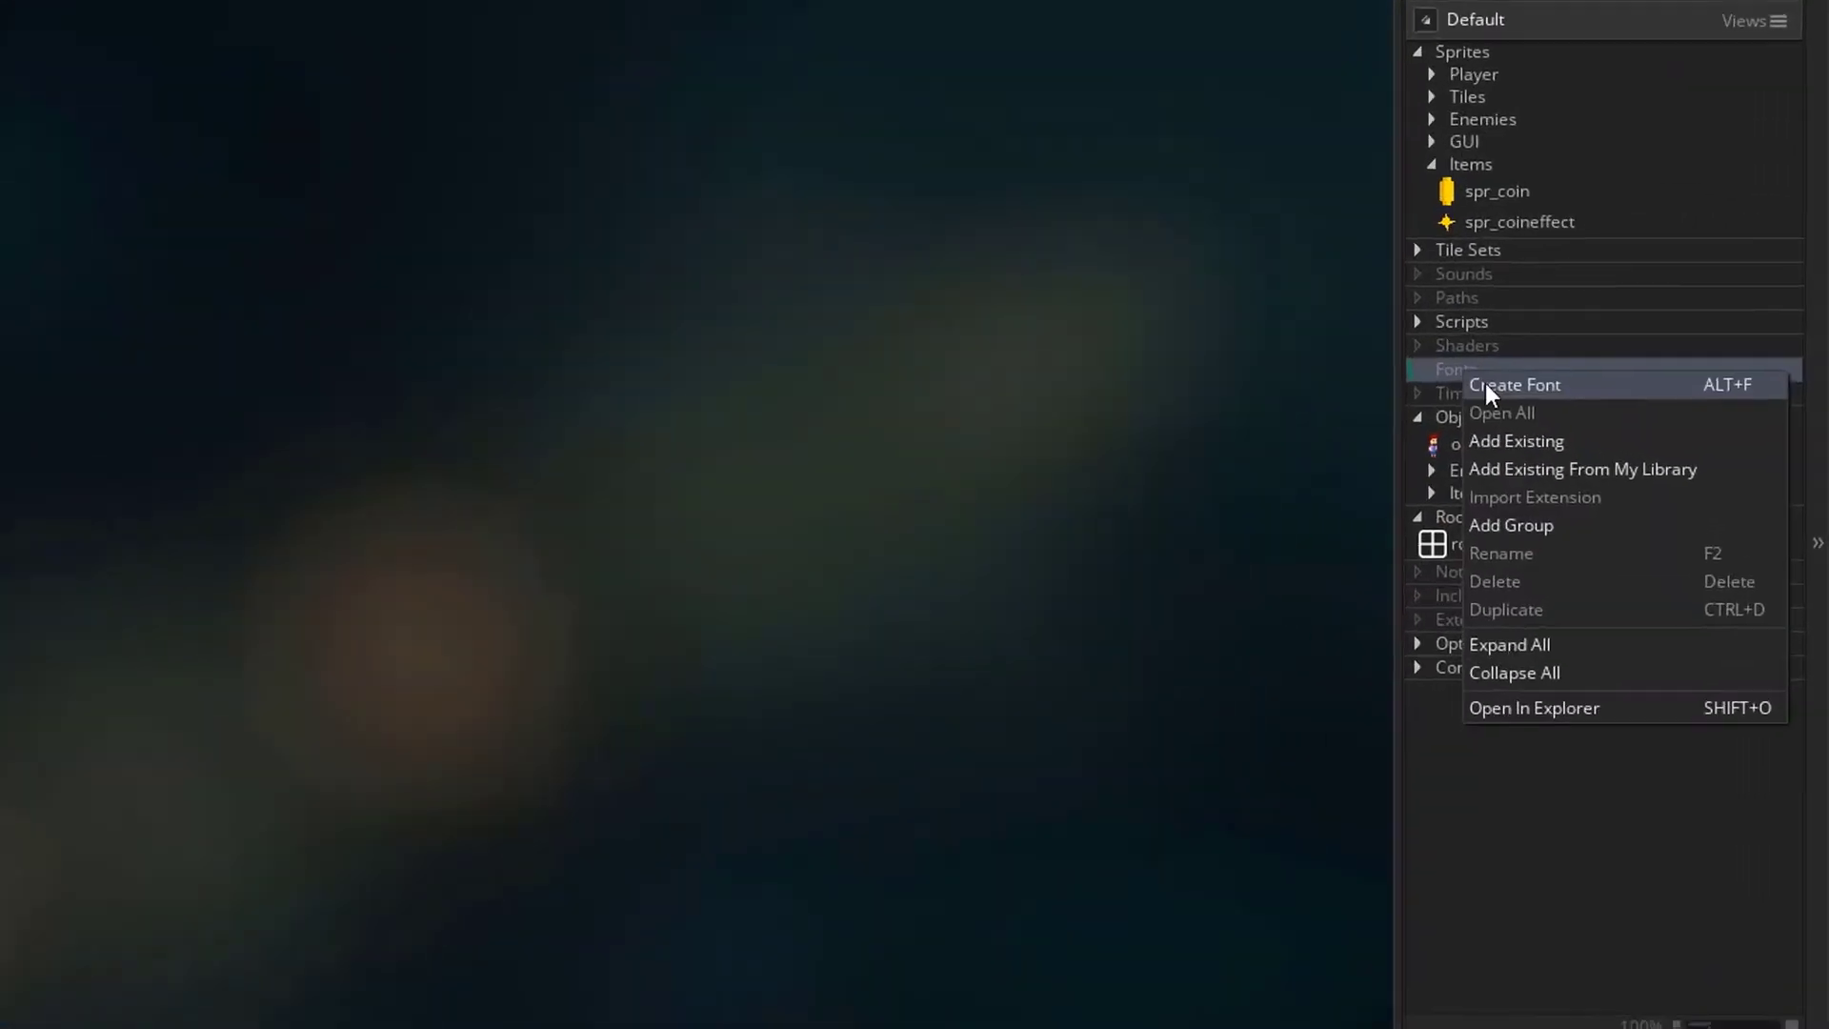
pyautogui.click(1615, 428)
pyautogui.write('ft_')
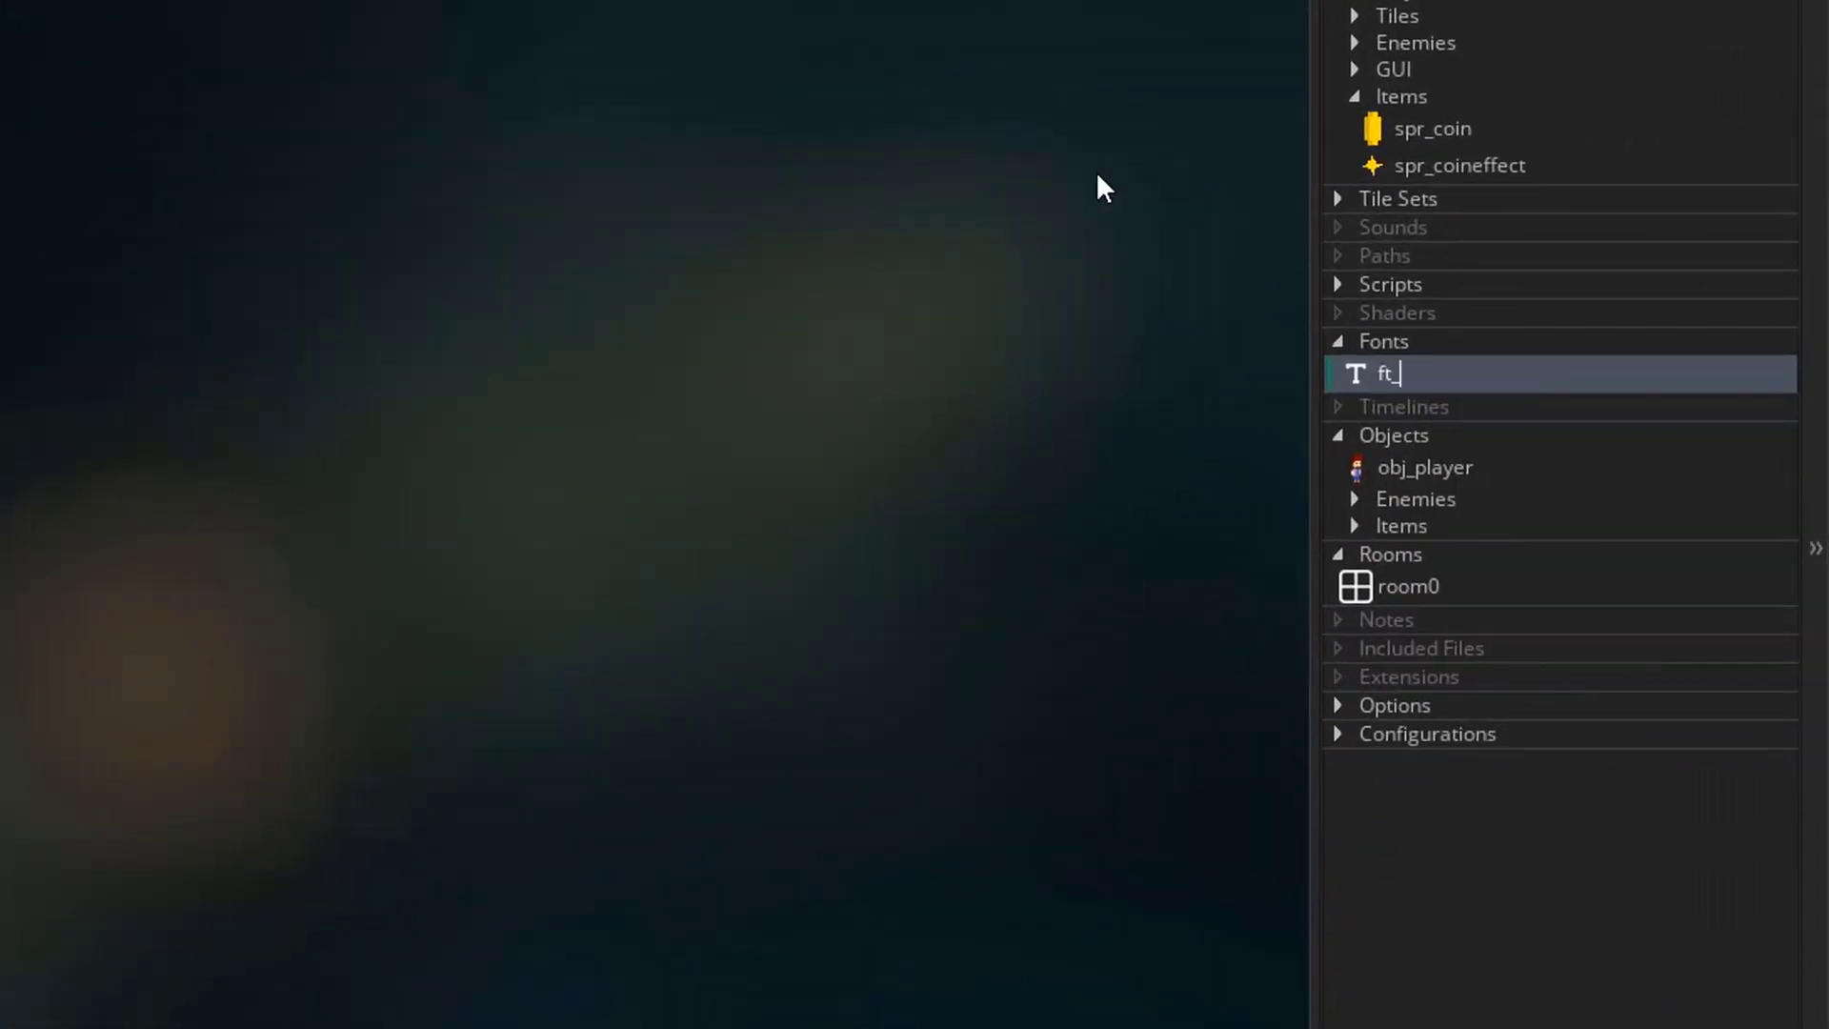
pyautogui.write('gui')
pyautogui.press('Return')
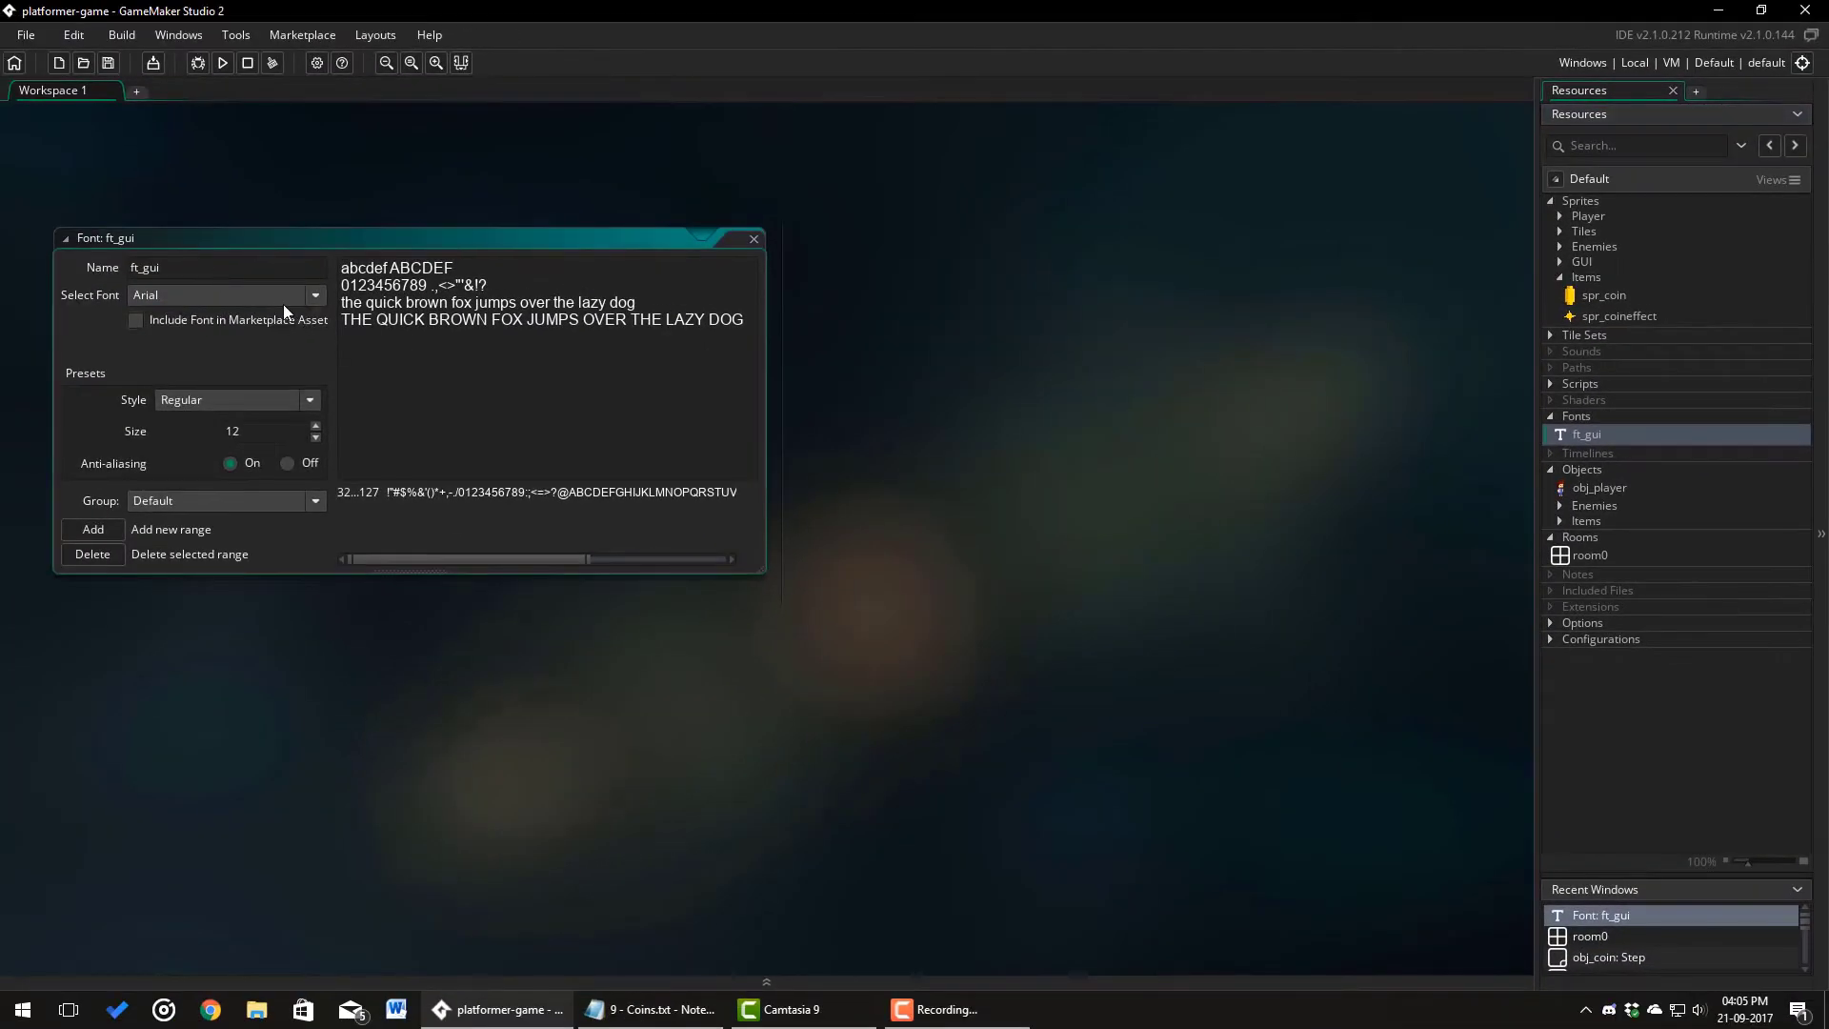
pyautogui.click(279, 296)
pyautogui.scroll(-4, 227, 385)
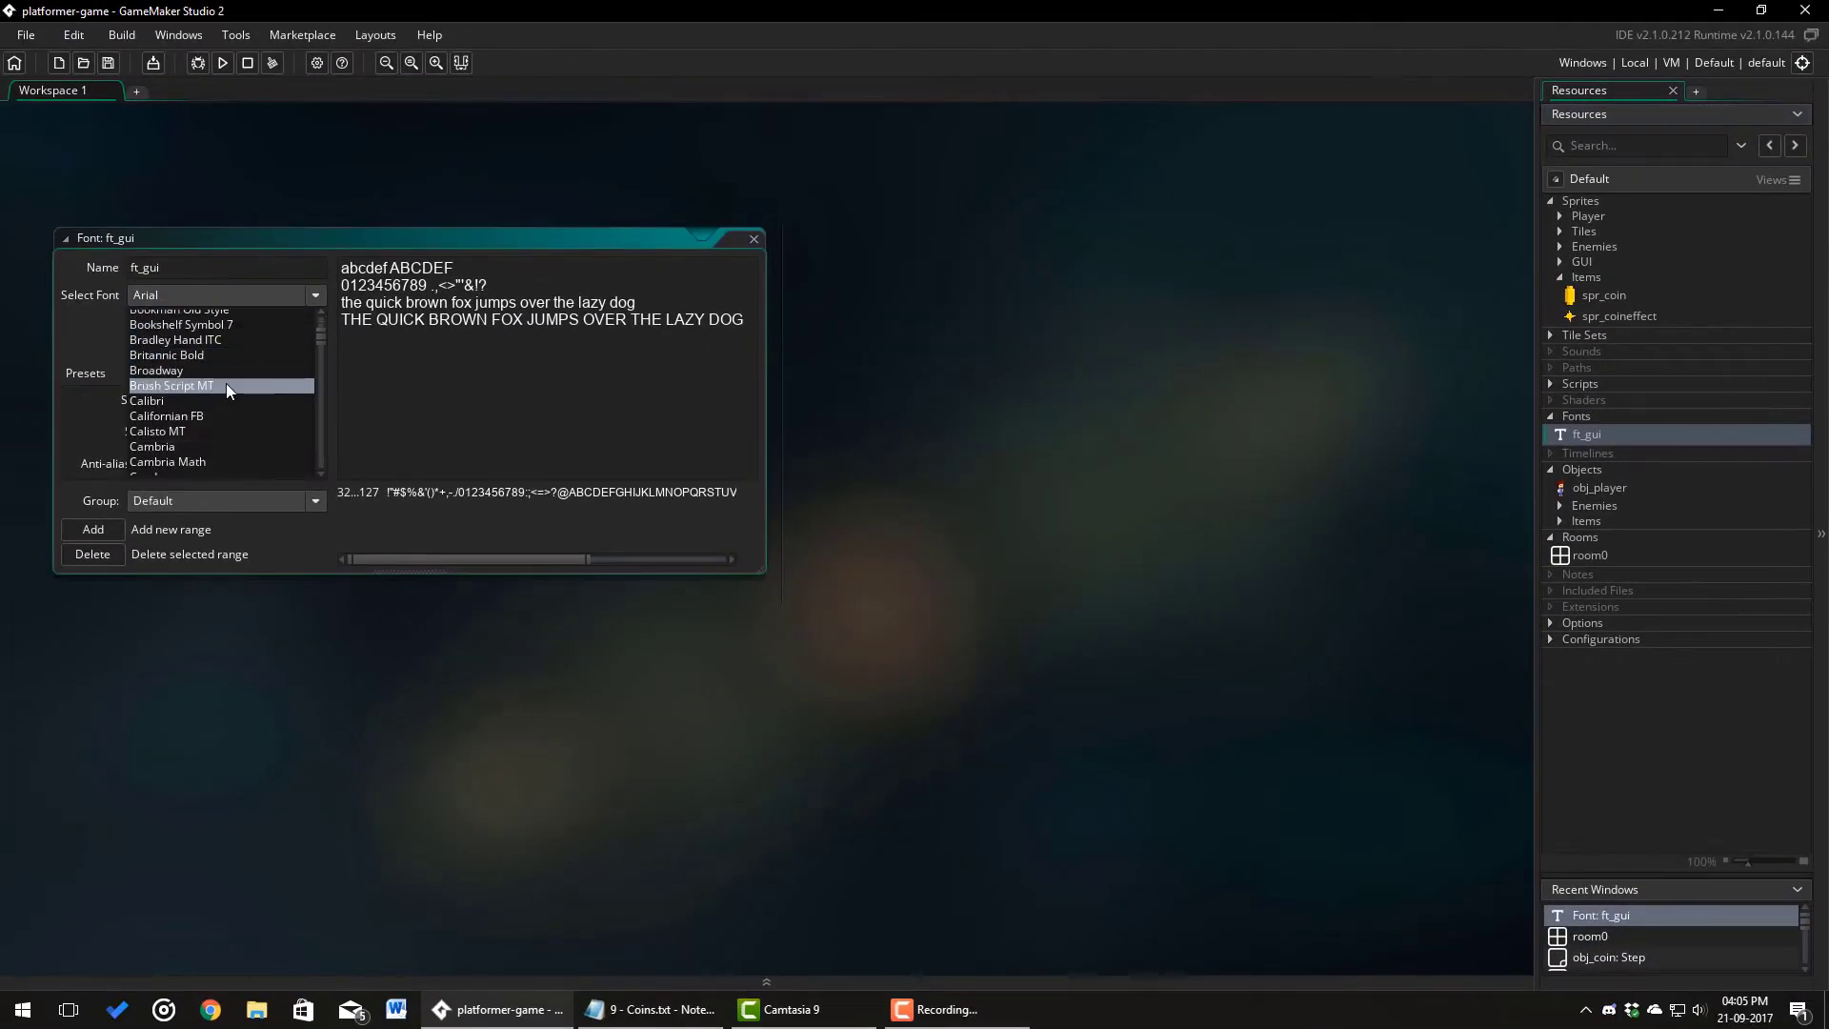
pyautogui.scroll(-4, 225, 383)
pyautogui.scroll(-4, 226, 383)
pyautogui.scroll(-4, 226, 383)
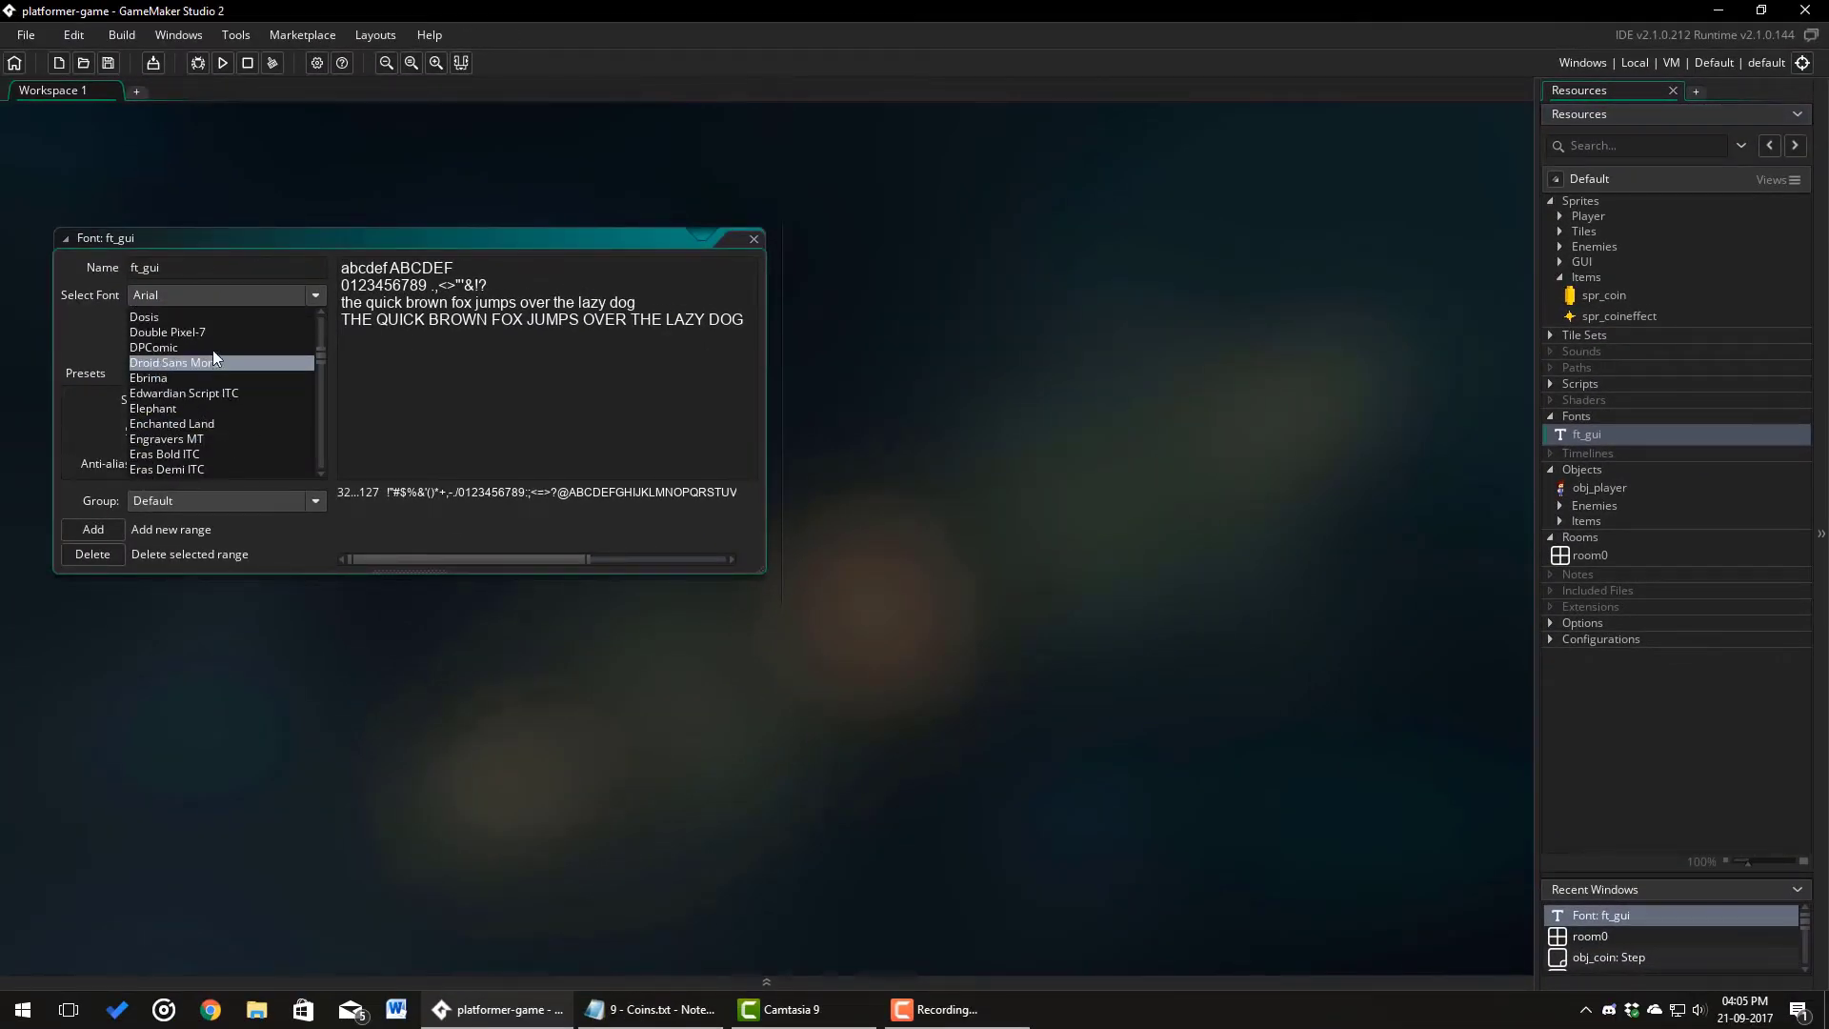
pyautogui.click(213, 349)
pyautogui.click(754, 241)
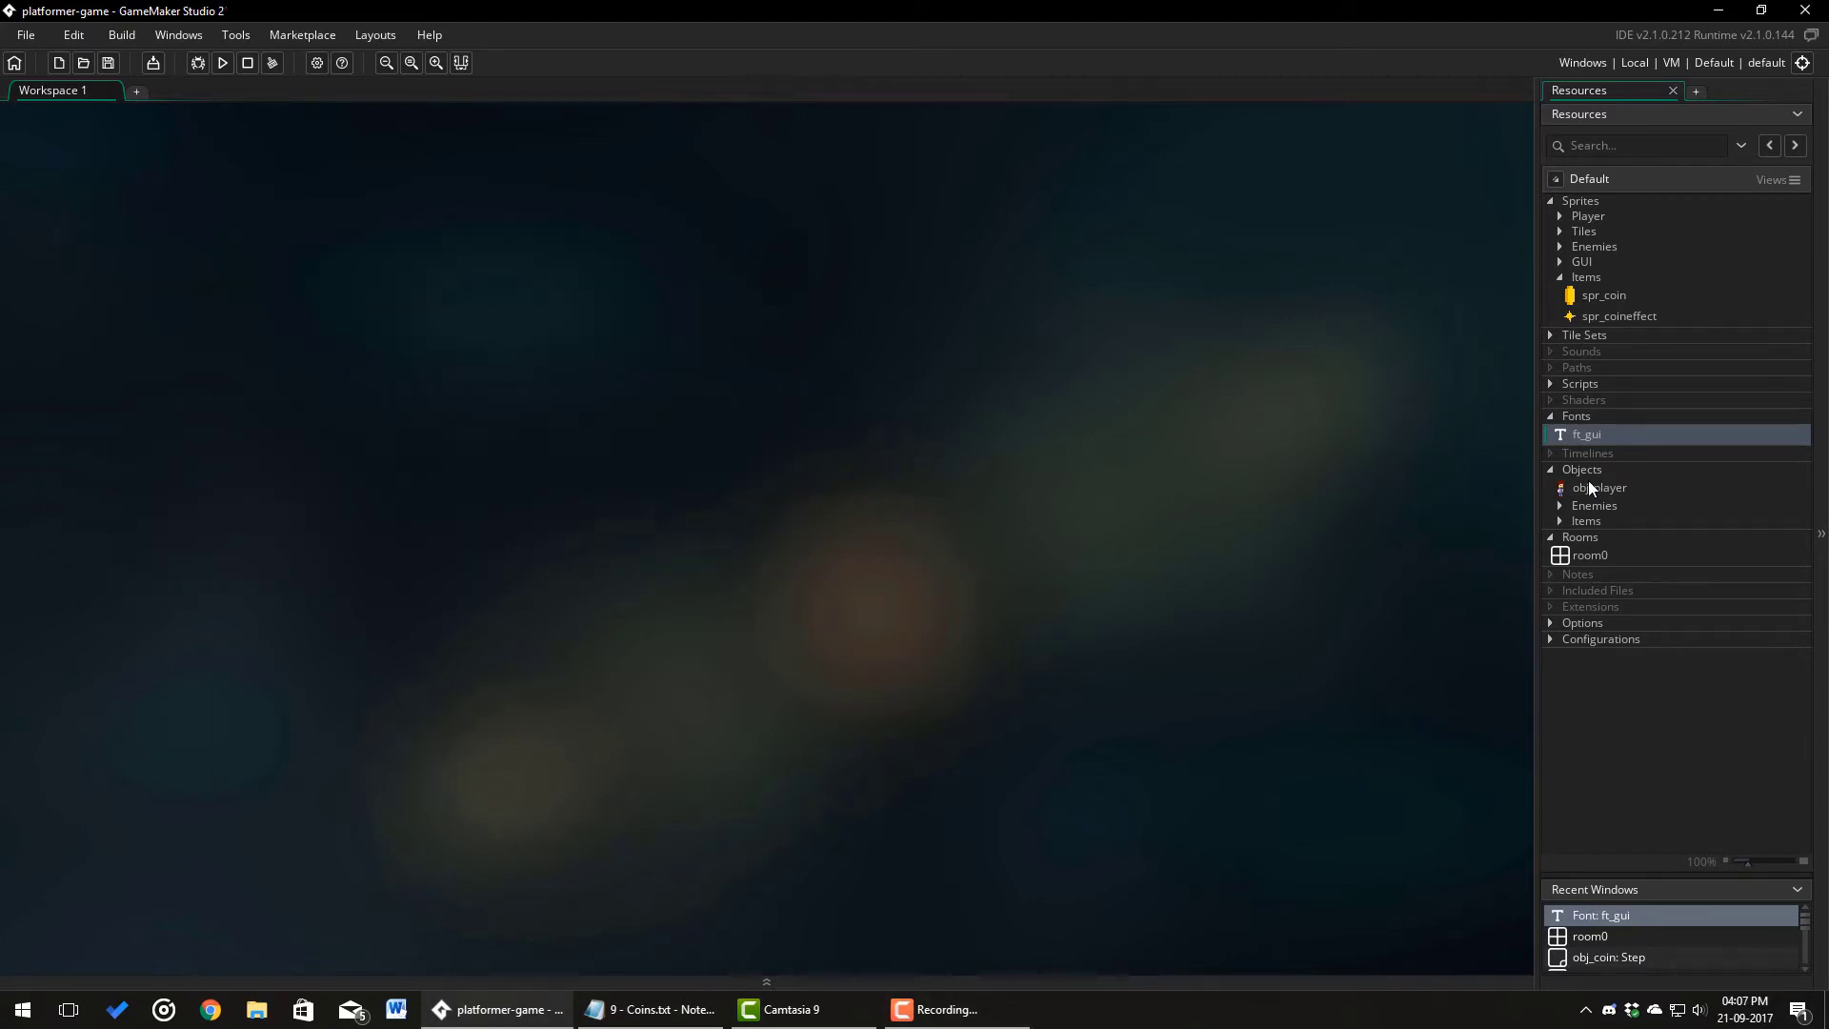
# - In obj_player's Draw GUI, add a draw_set_font(ft_gui) line after the hearts loop
pyautogui.doubleClick(1600, 488)
pyautogui.click(387, 308)
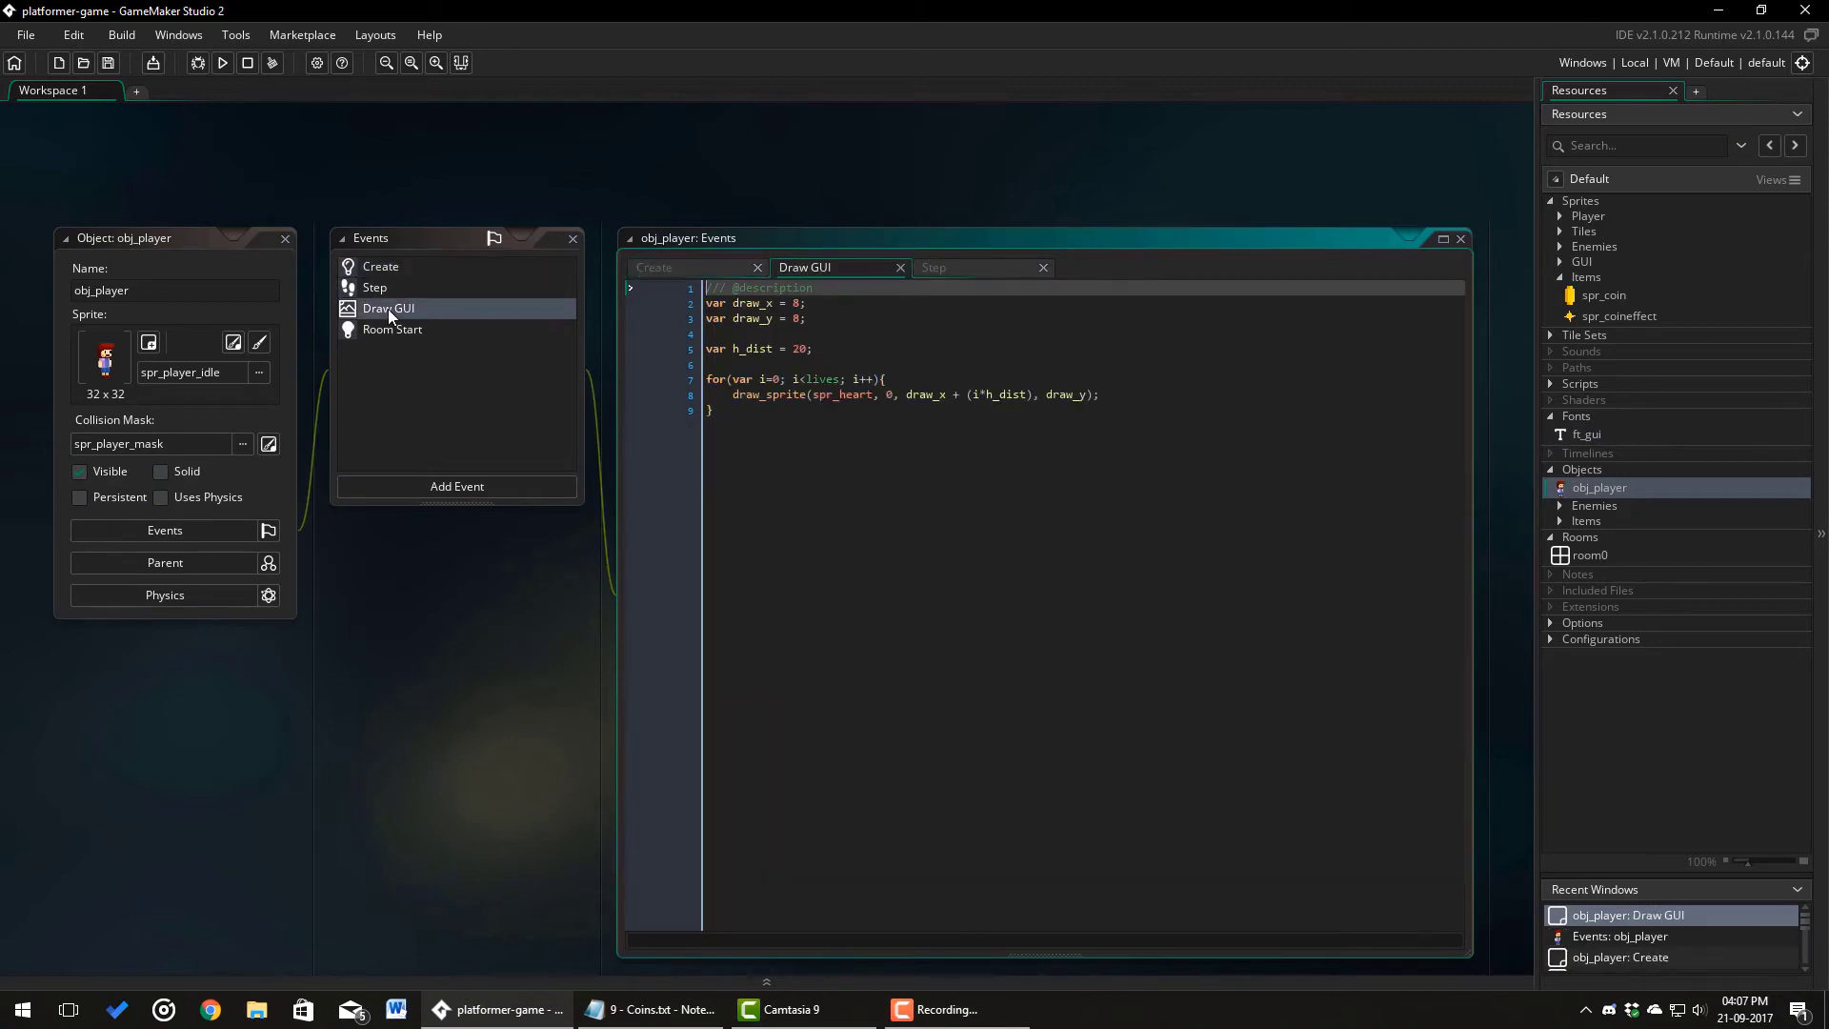
pyautogui.click(900, 418)
pyautogui.press('Return')
pyautogui.press('Return')
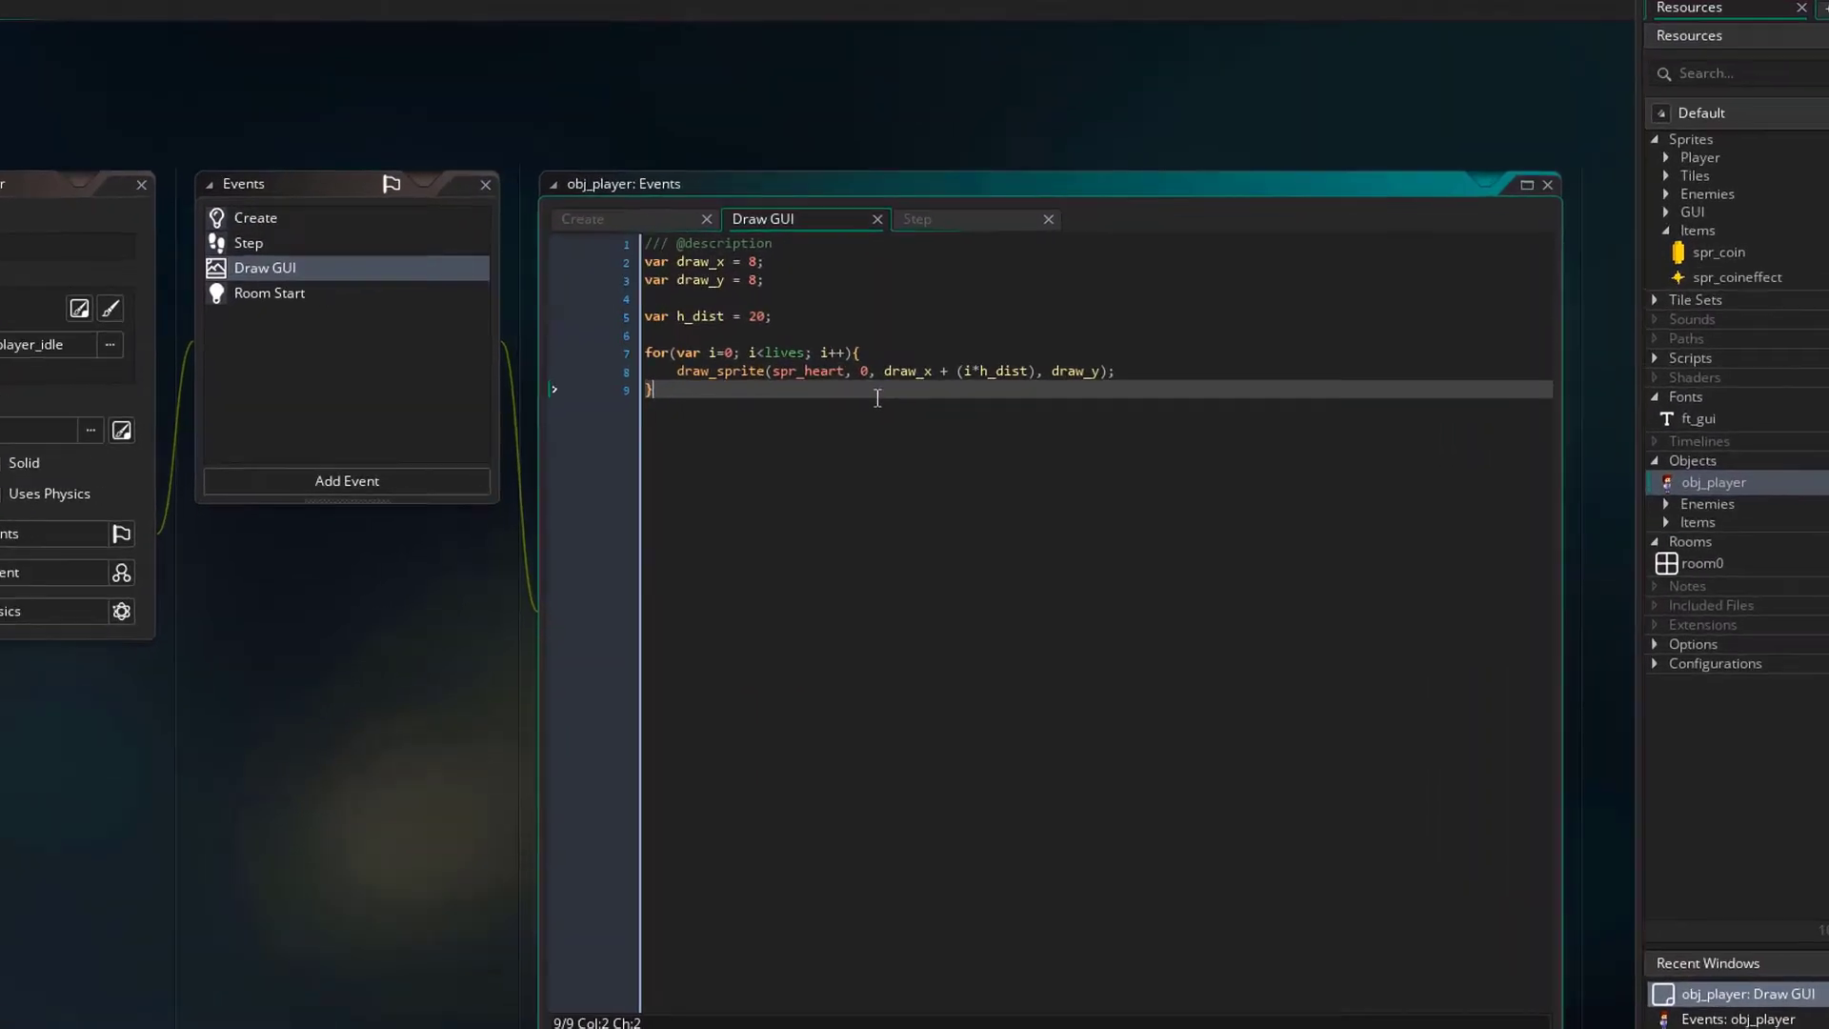
pyautogui.write('//draw coin GUI')
pyautogui.press('Return')
pyautogui.write('draw_set_font(ft_gui);')
pyautogui.press('Return')
pyautogui.press('Return')
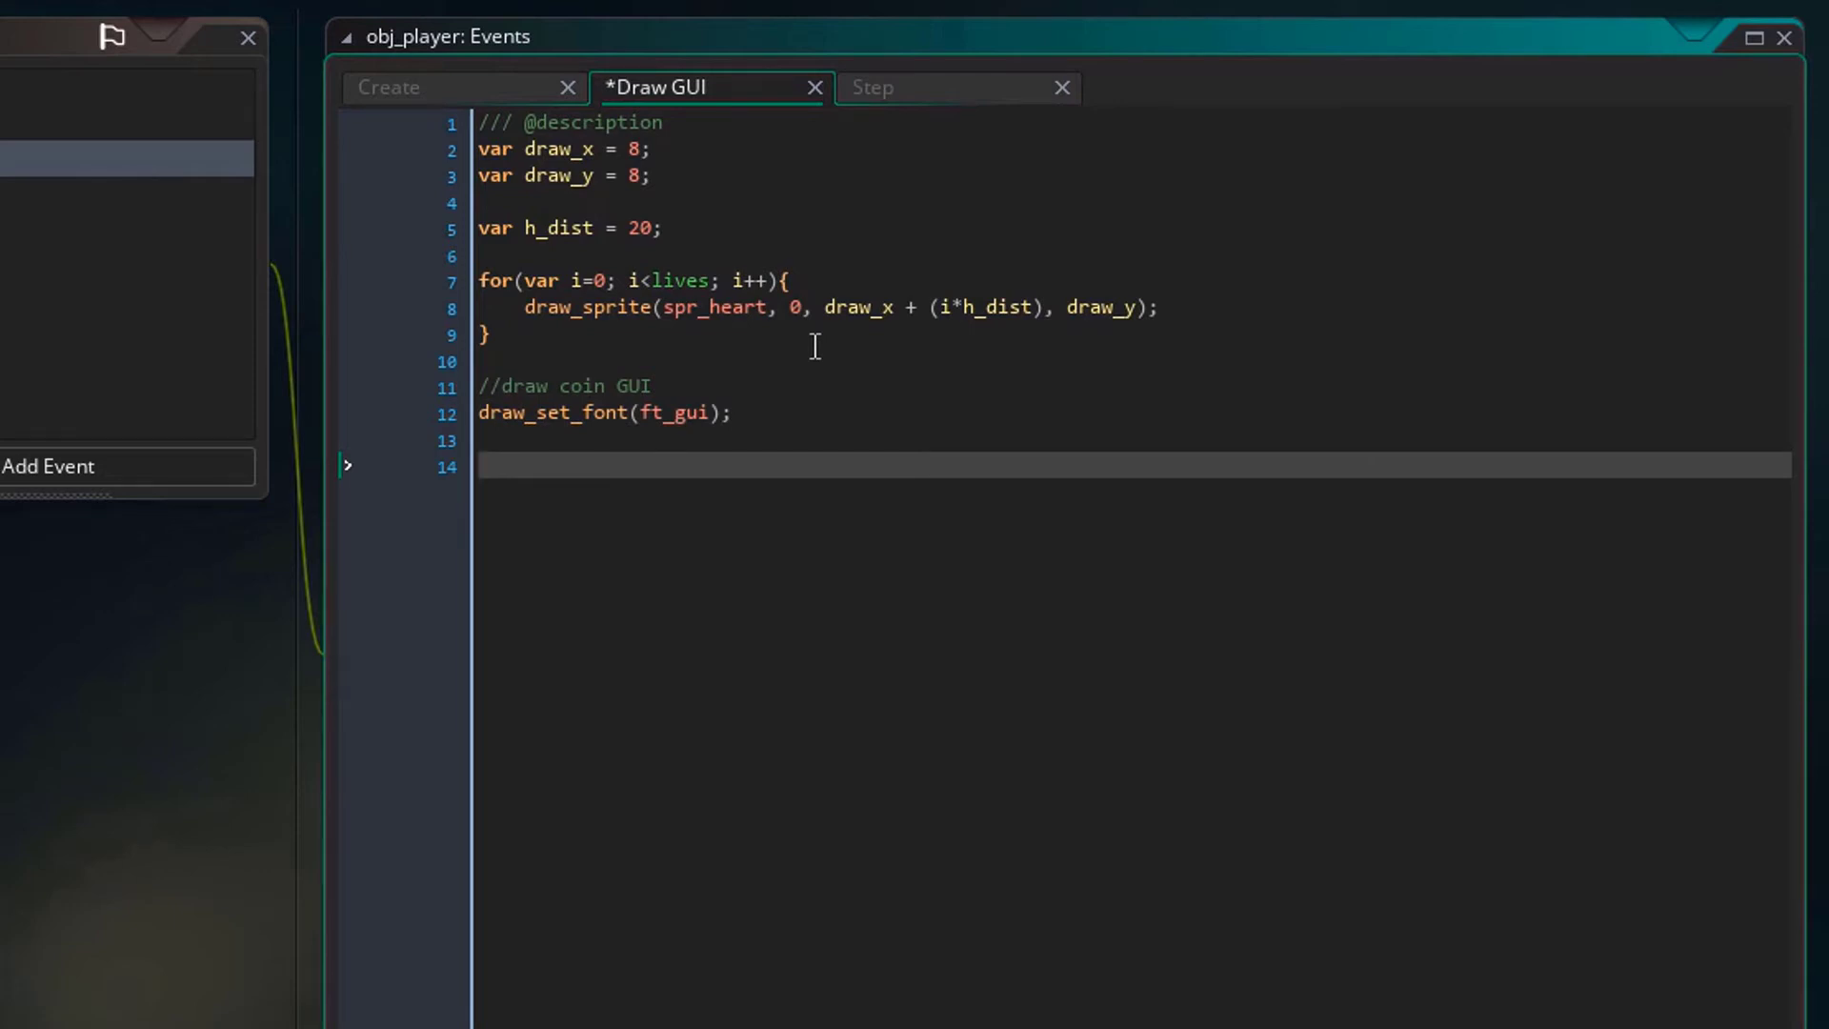
pyautogui.write('var _w = gui_')
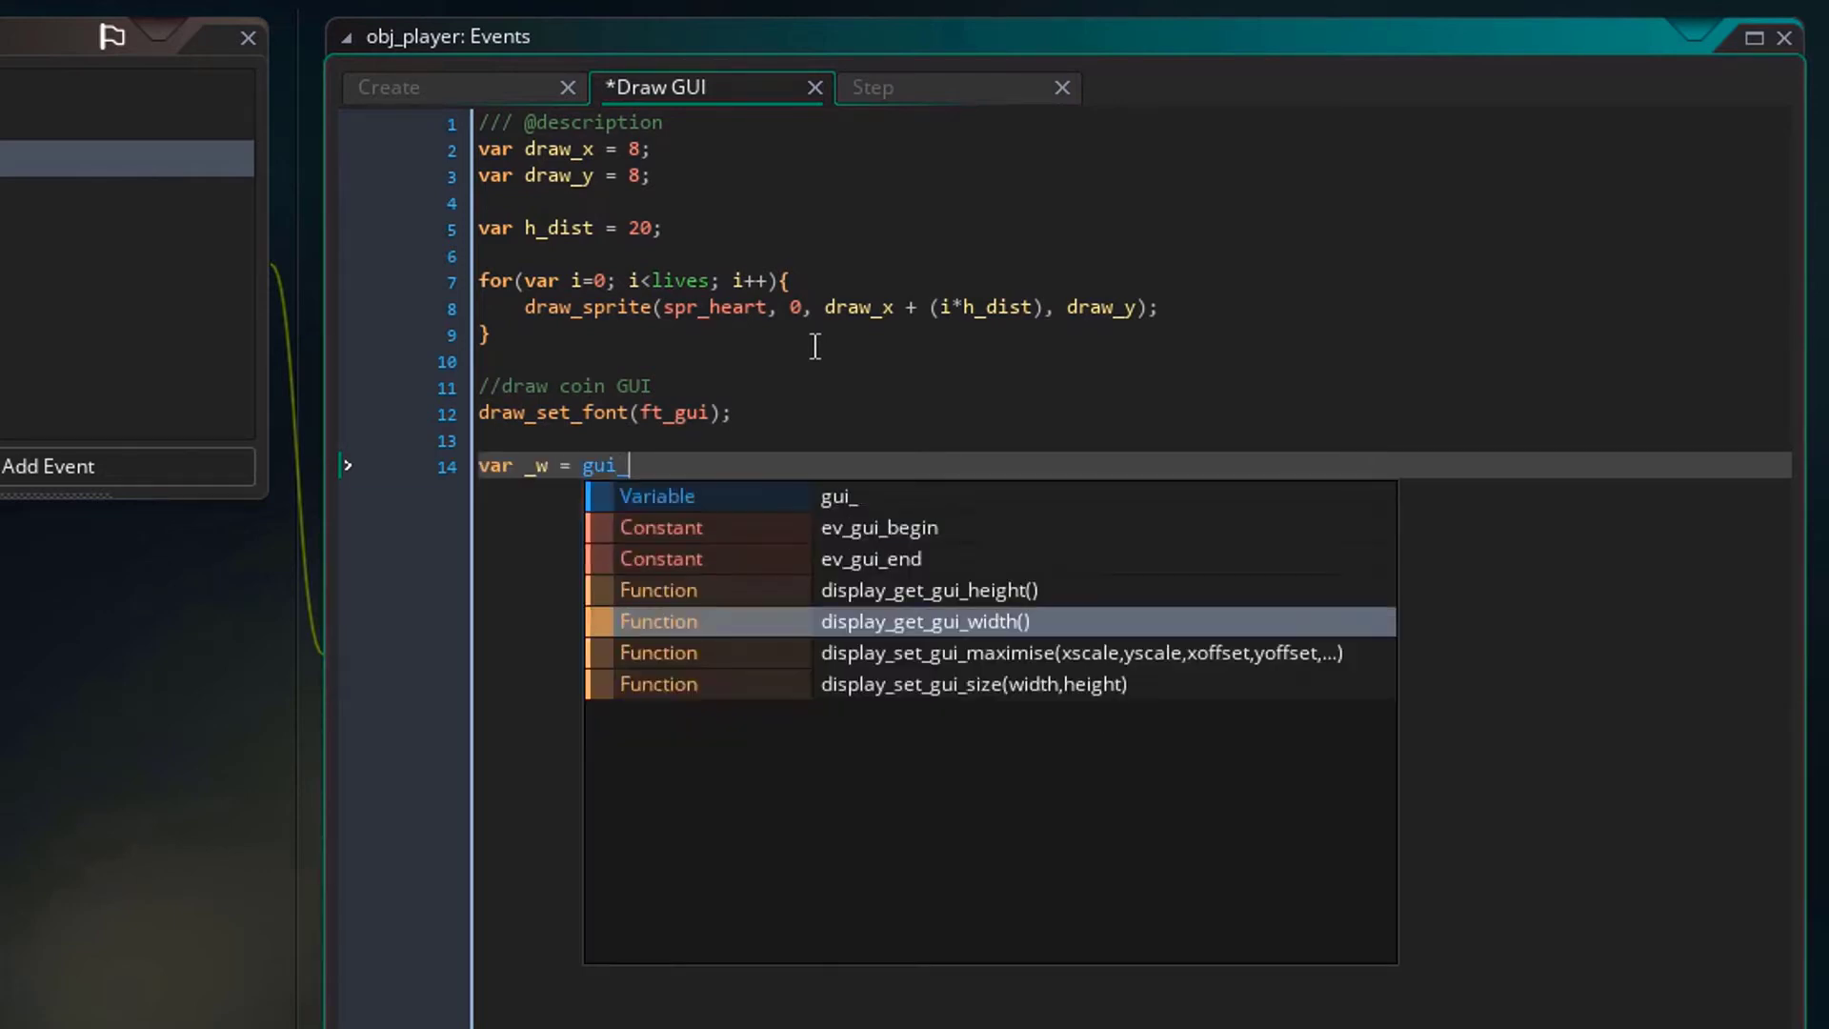
# - Draw spr_coin at the GUI's top right with a right-aligned coins count, and save
pyautogui.press('Return')
pyautogui.write('();')
pyautogui.press('Return')
pyautogui.press('Return')
pyautogui.write('//draw coin sprite')
pyautogui.press('Return')
pyautogui.write('draw_y + 7);')
pyautogui.press('Return')
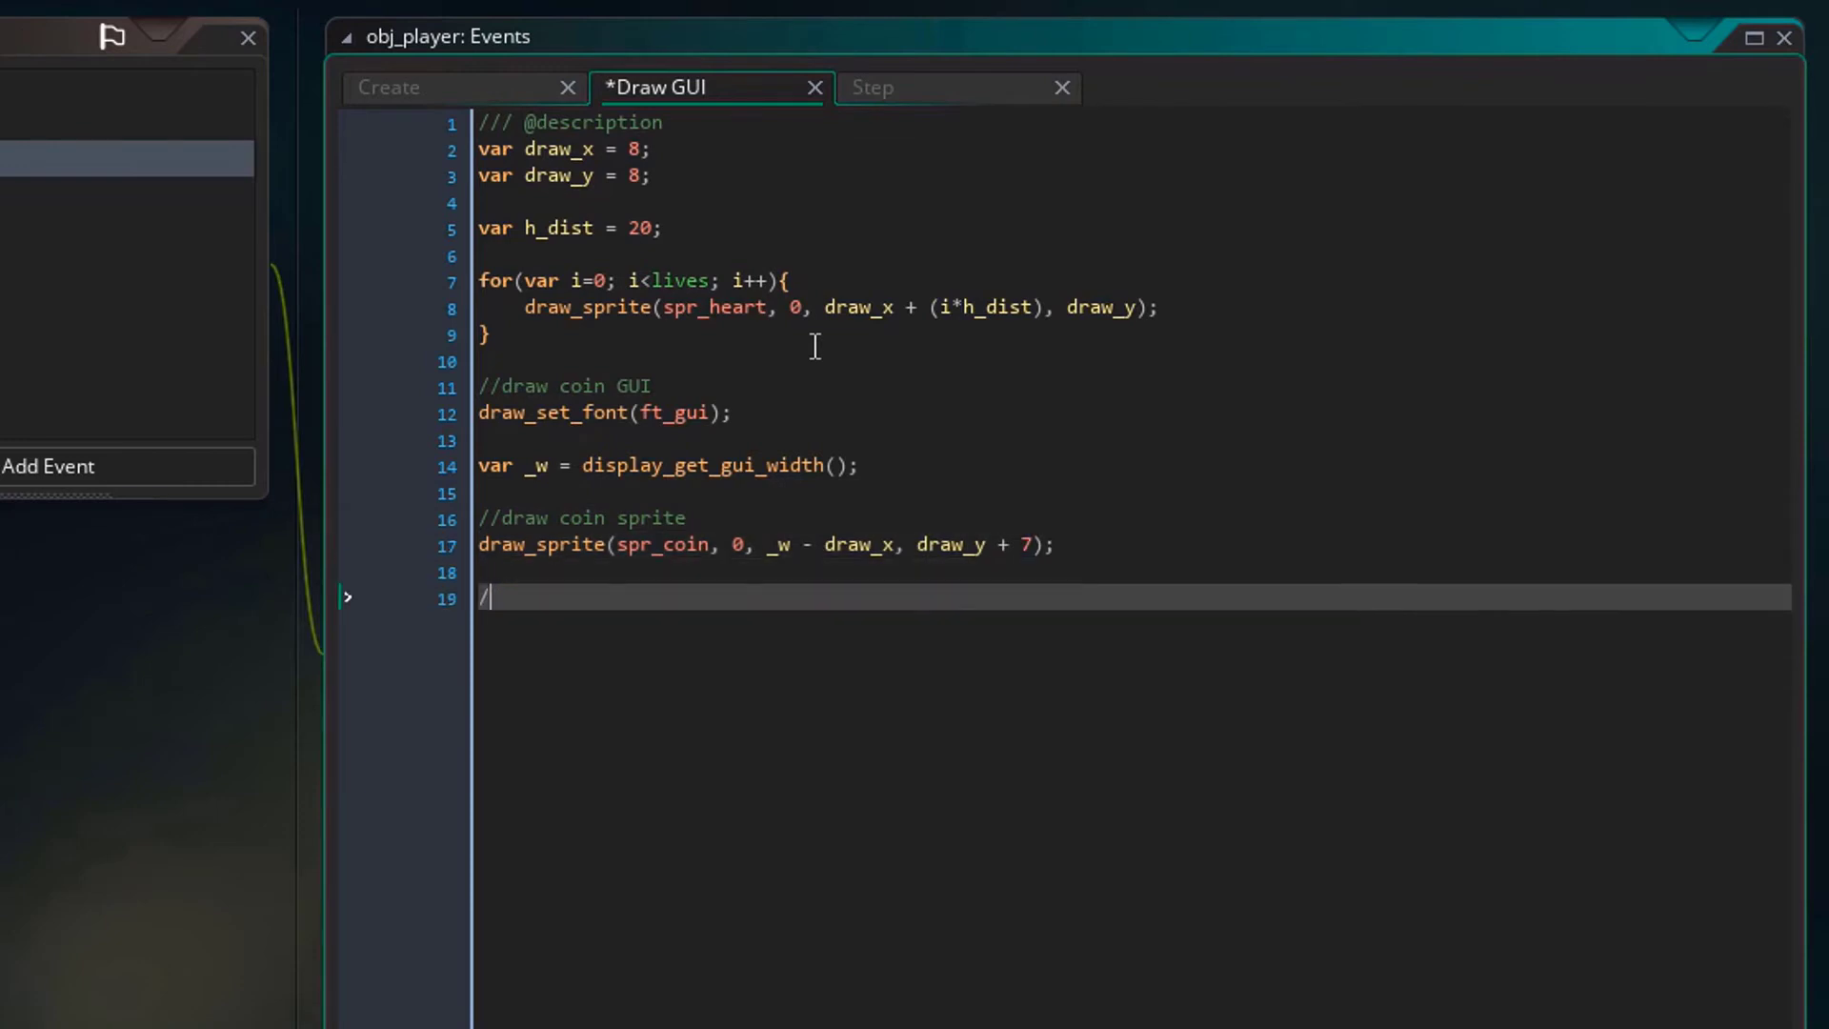
pyautogui.press('Return')
pyautogui.write('//draw coin text draw_set_halign(fa_right); draw_text(_w - draw_x*2, draw_y, coins);')
pyautogui.press('Return')
pyautogui.write('draw_set_')
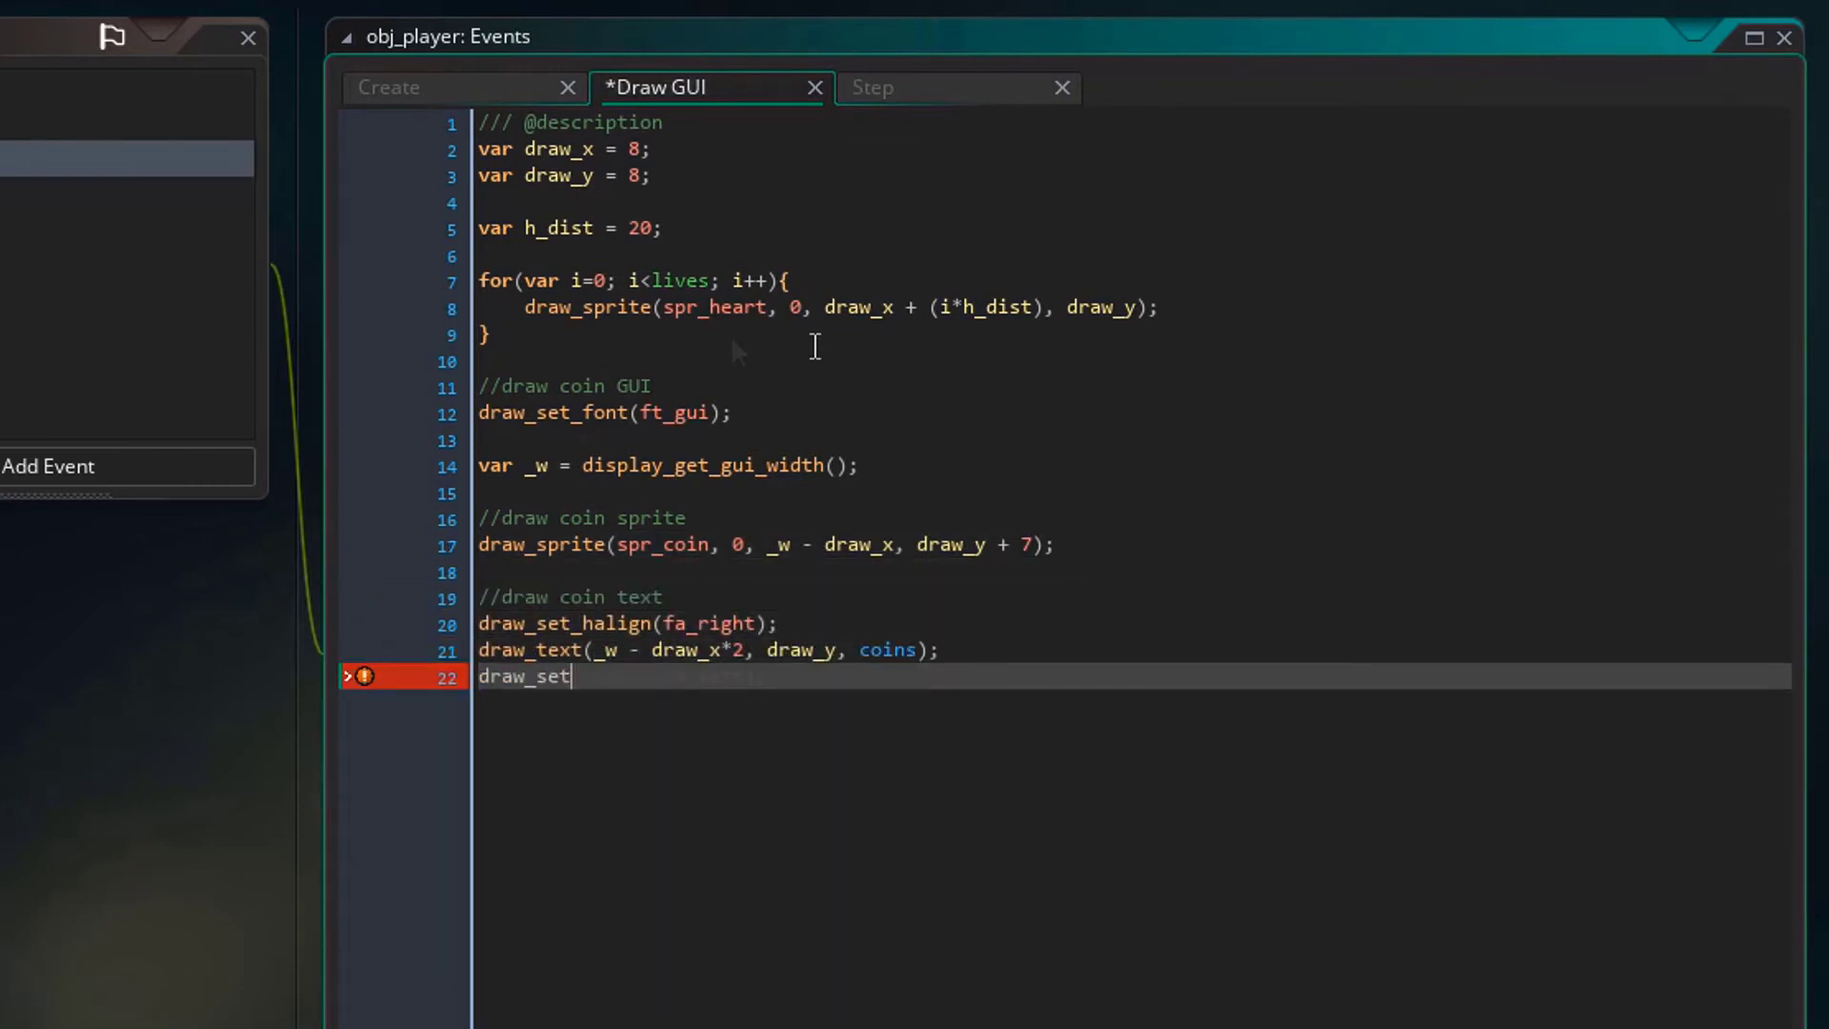
pyautogui.write('halign(fa_left);')
pyautogui.hotkey('ctrl', 's')
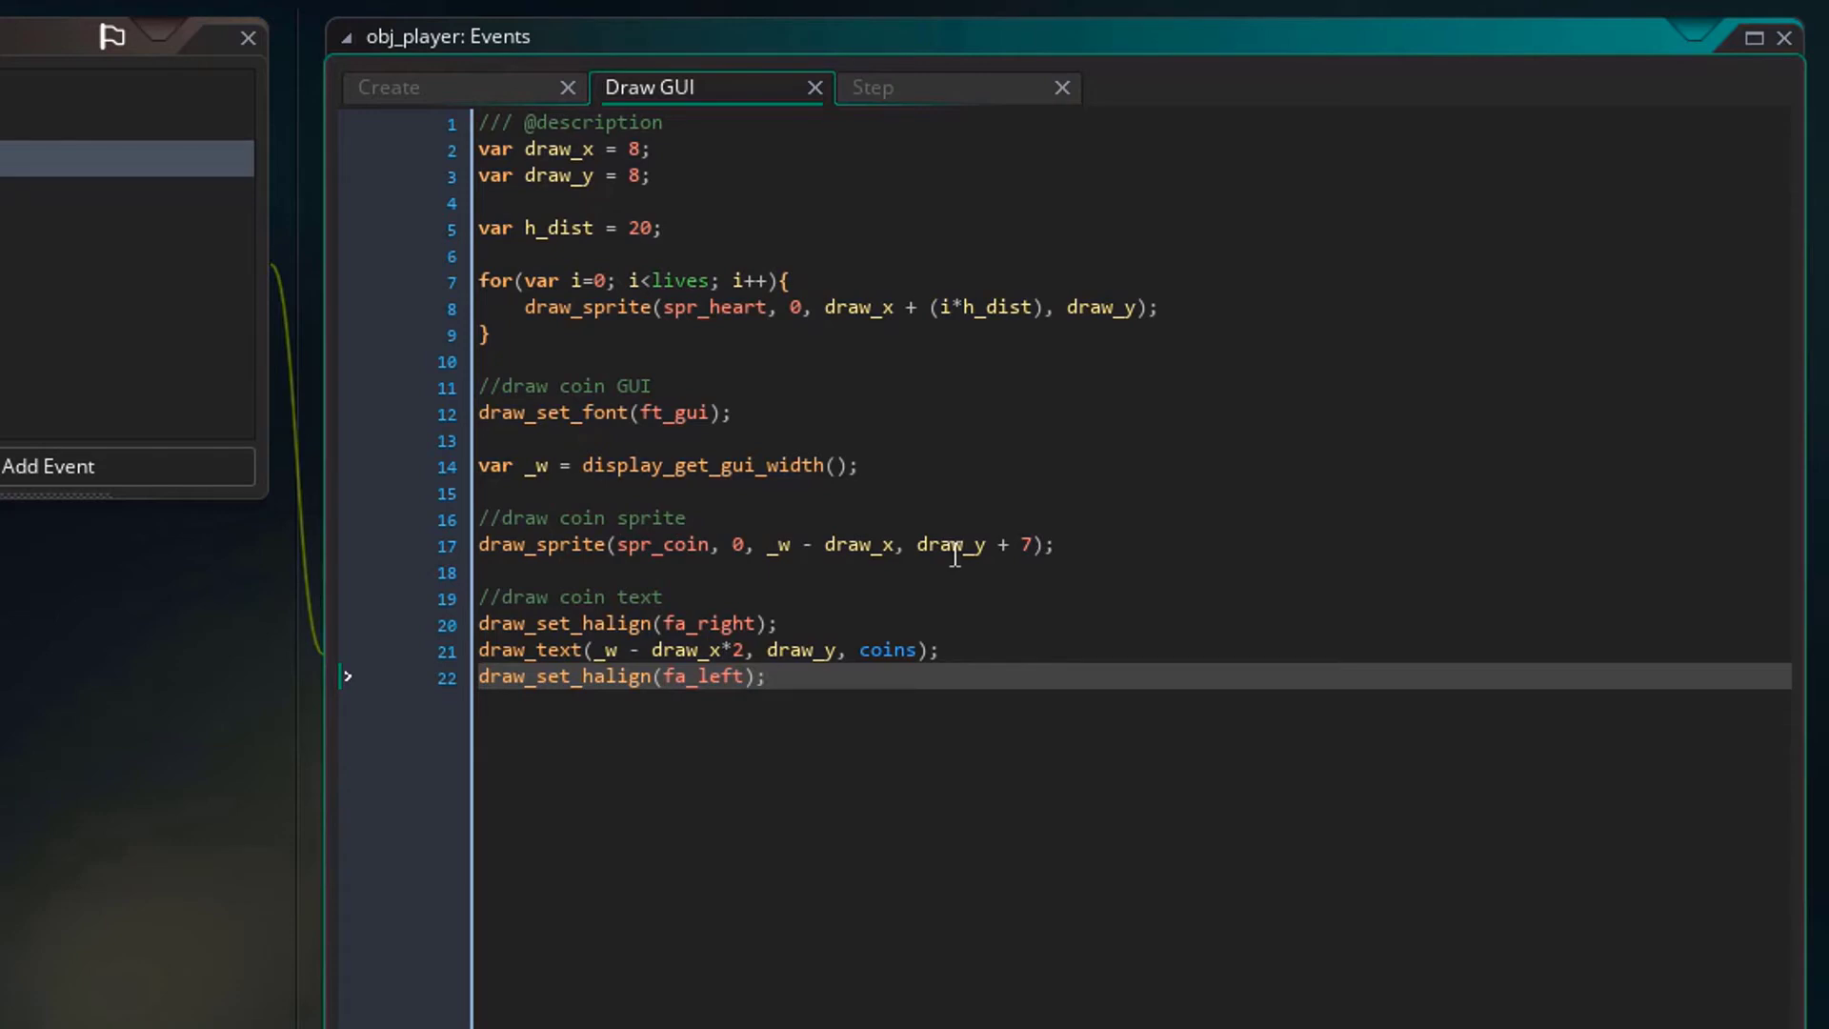
# - Adjust the 7 offset on line 17 and the coin text lines 20–22
pyautogui.doubleClick(1020, 545)
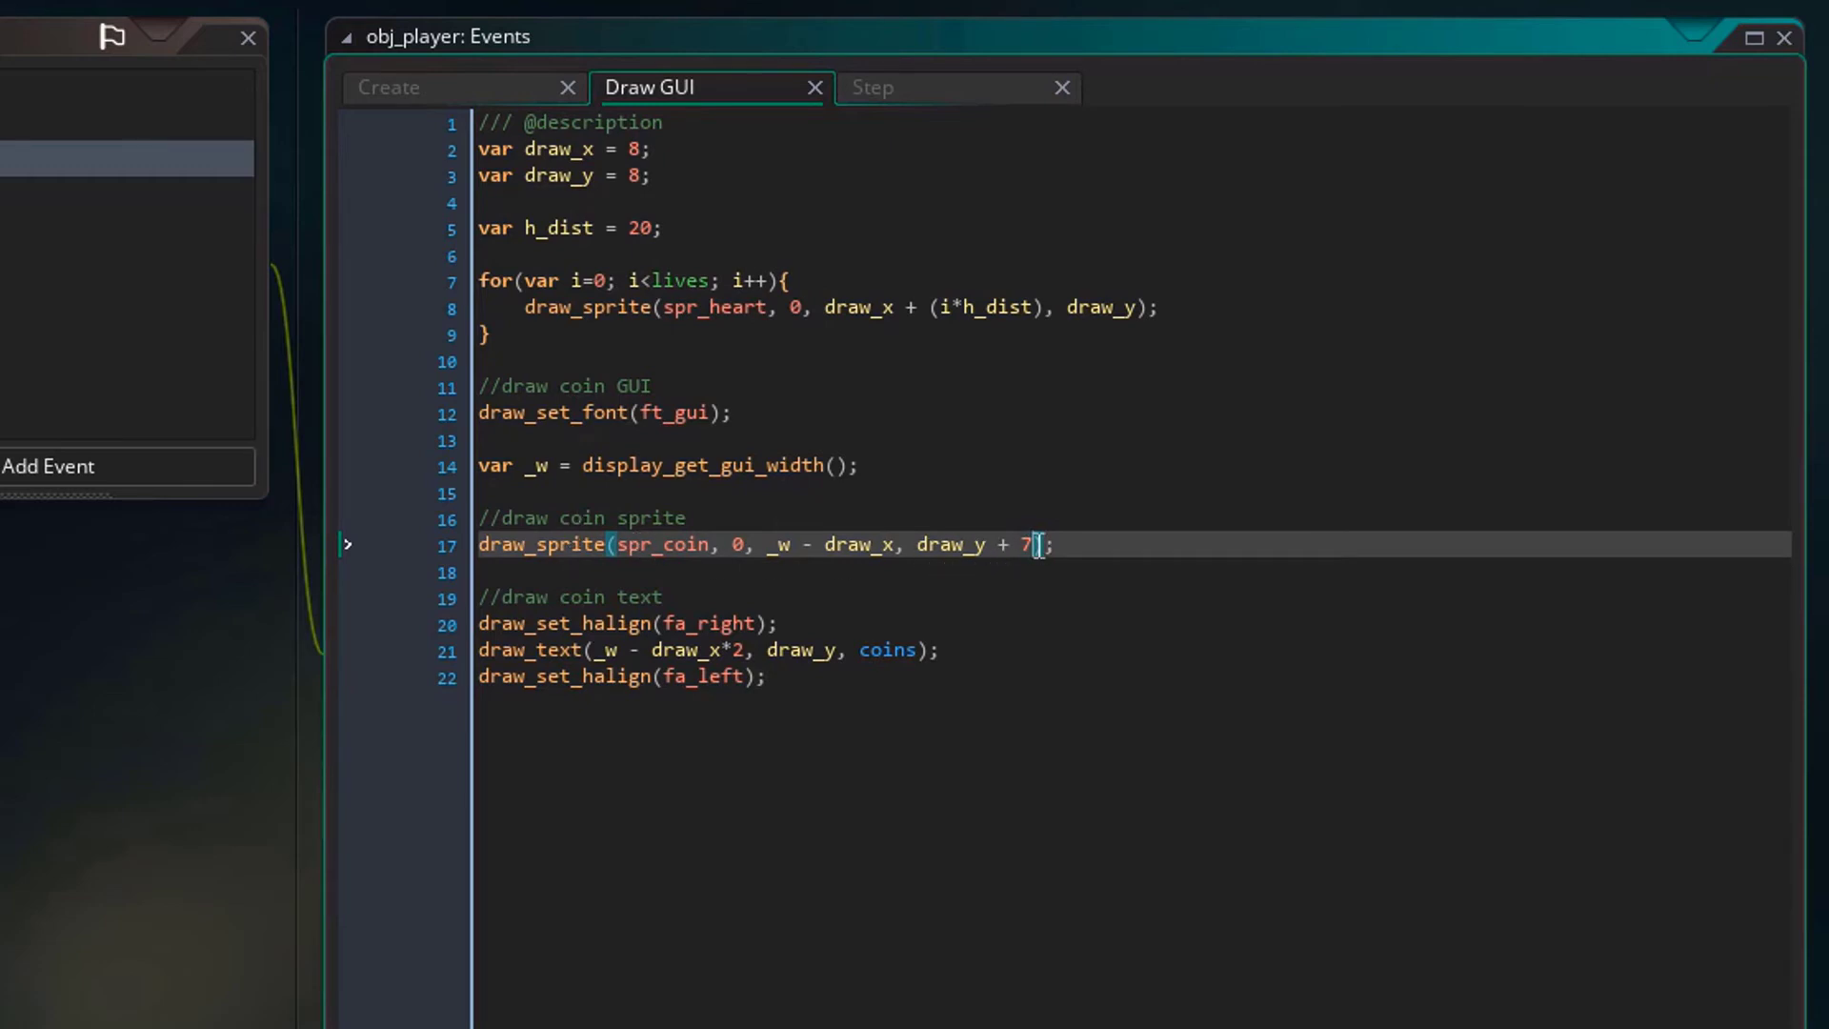
pyautogui.click(806, 625)
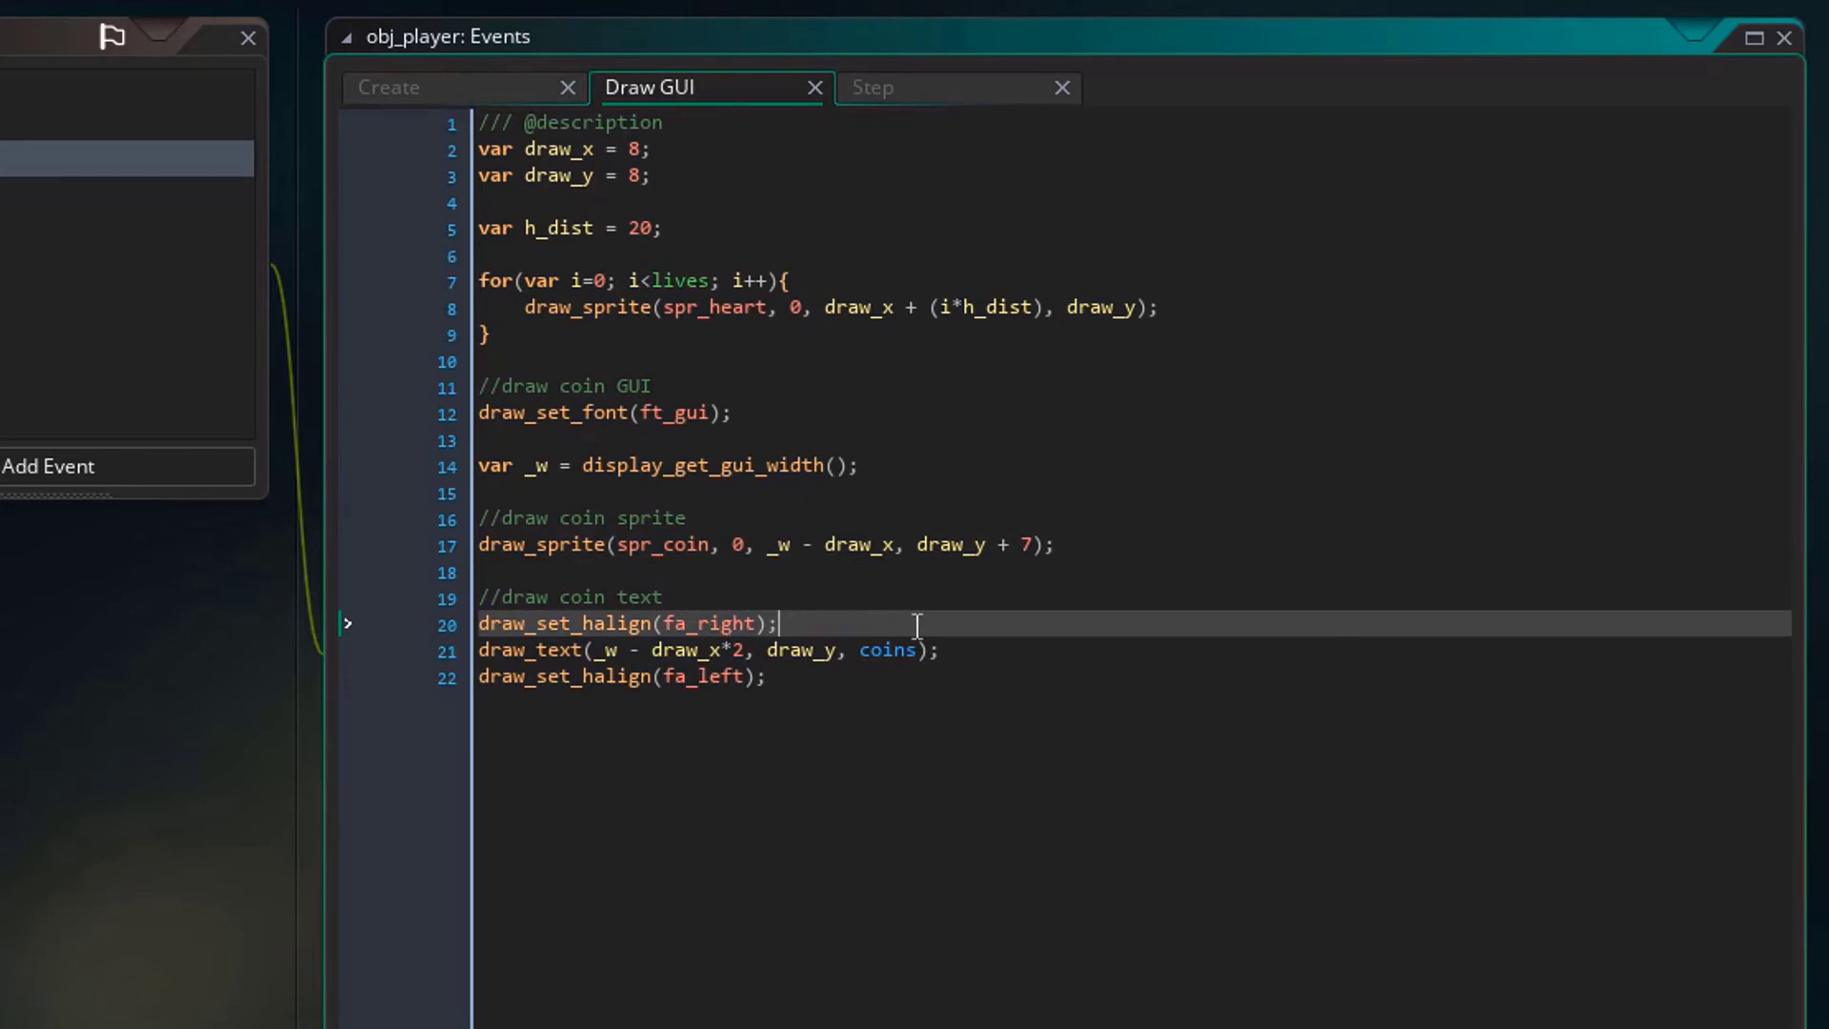
pyautogui.click(967, 649)
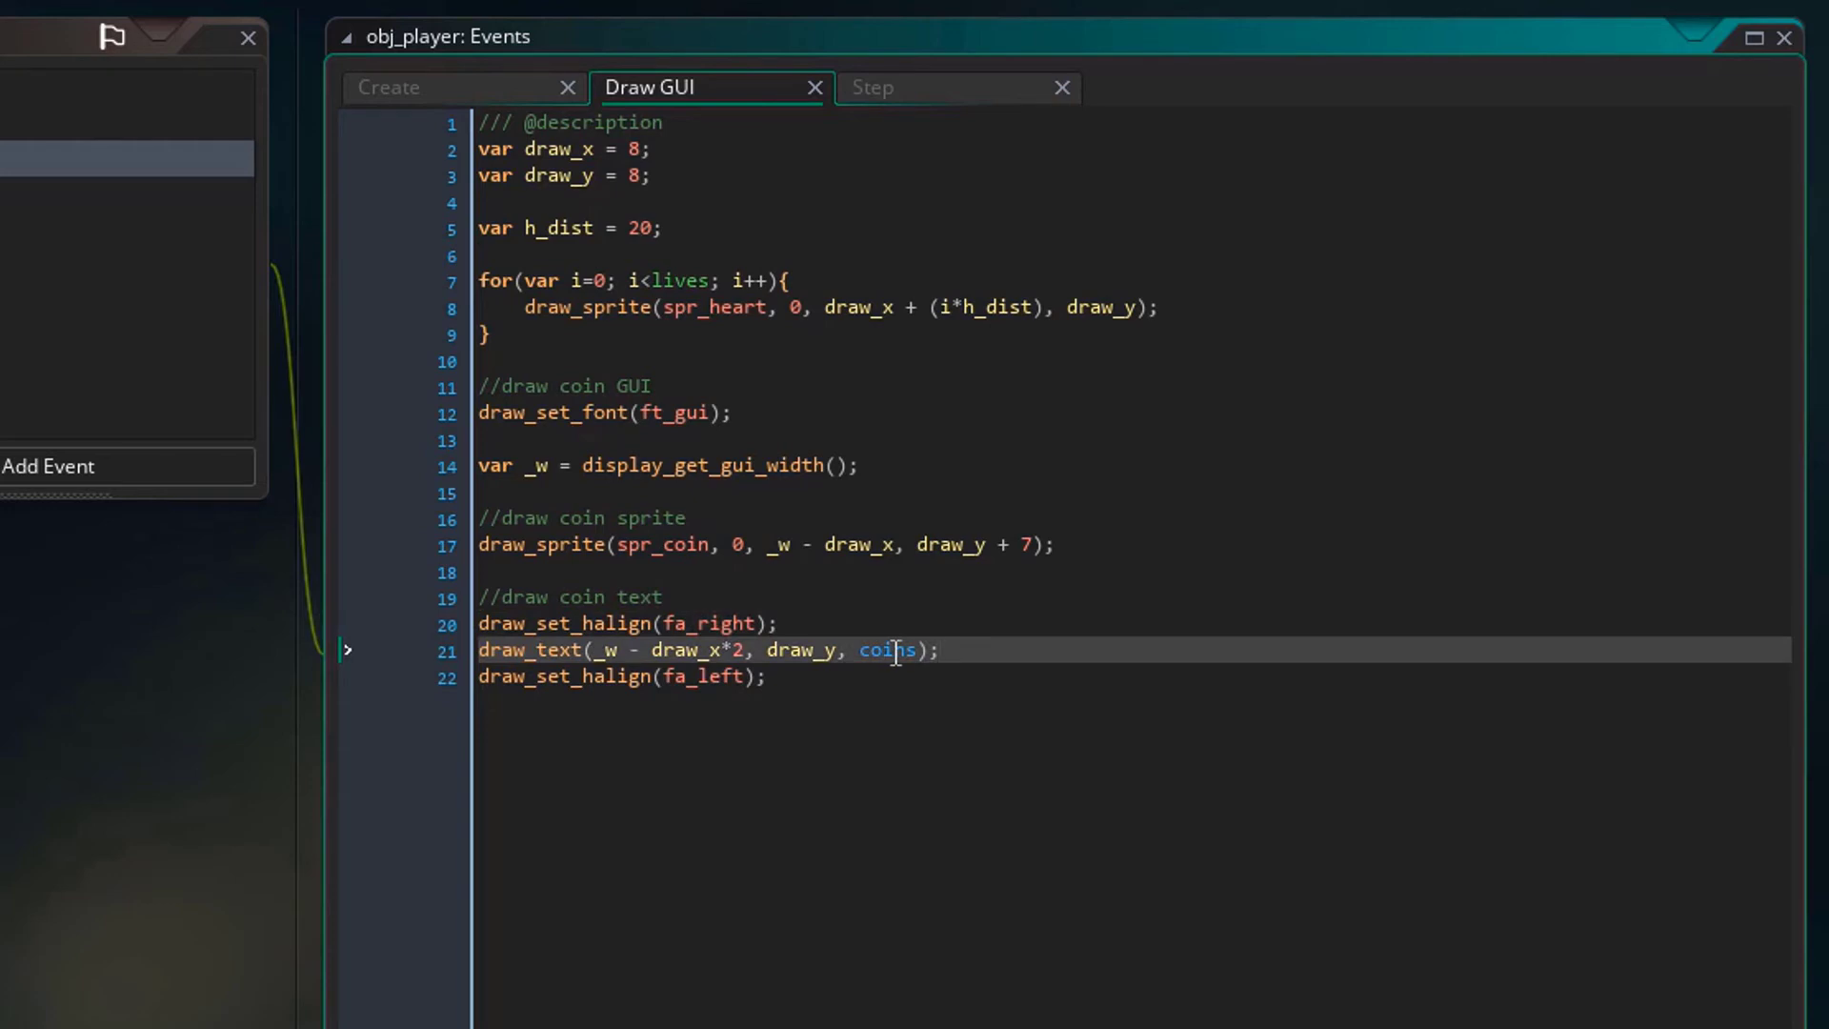
pyautogui.click(852, 676)
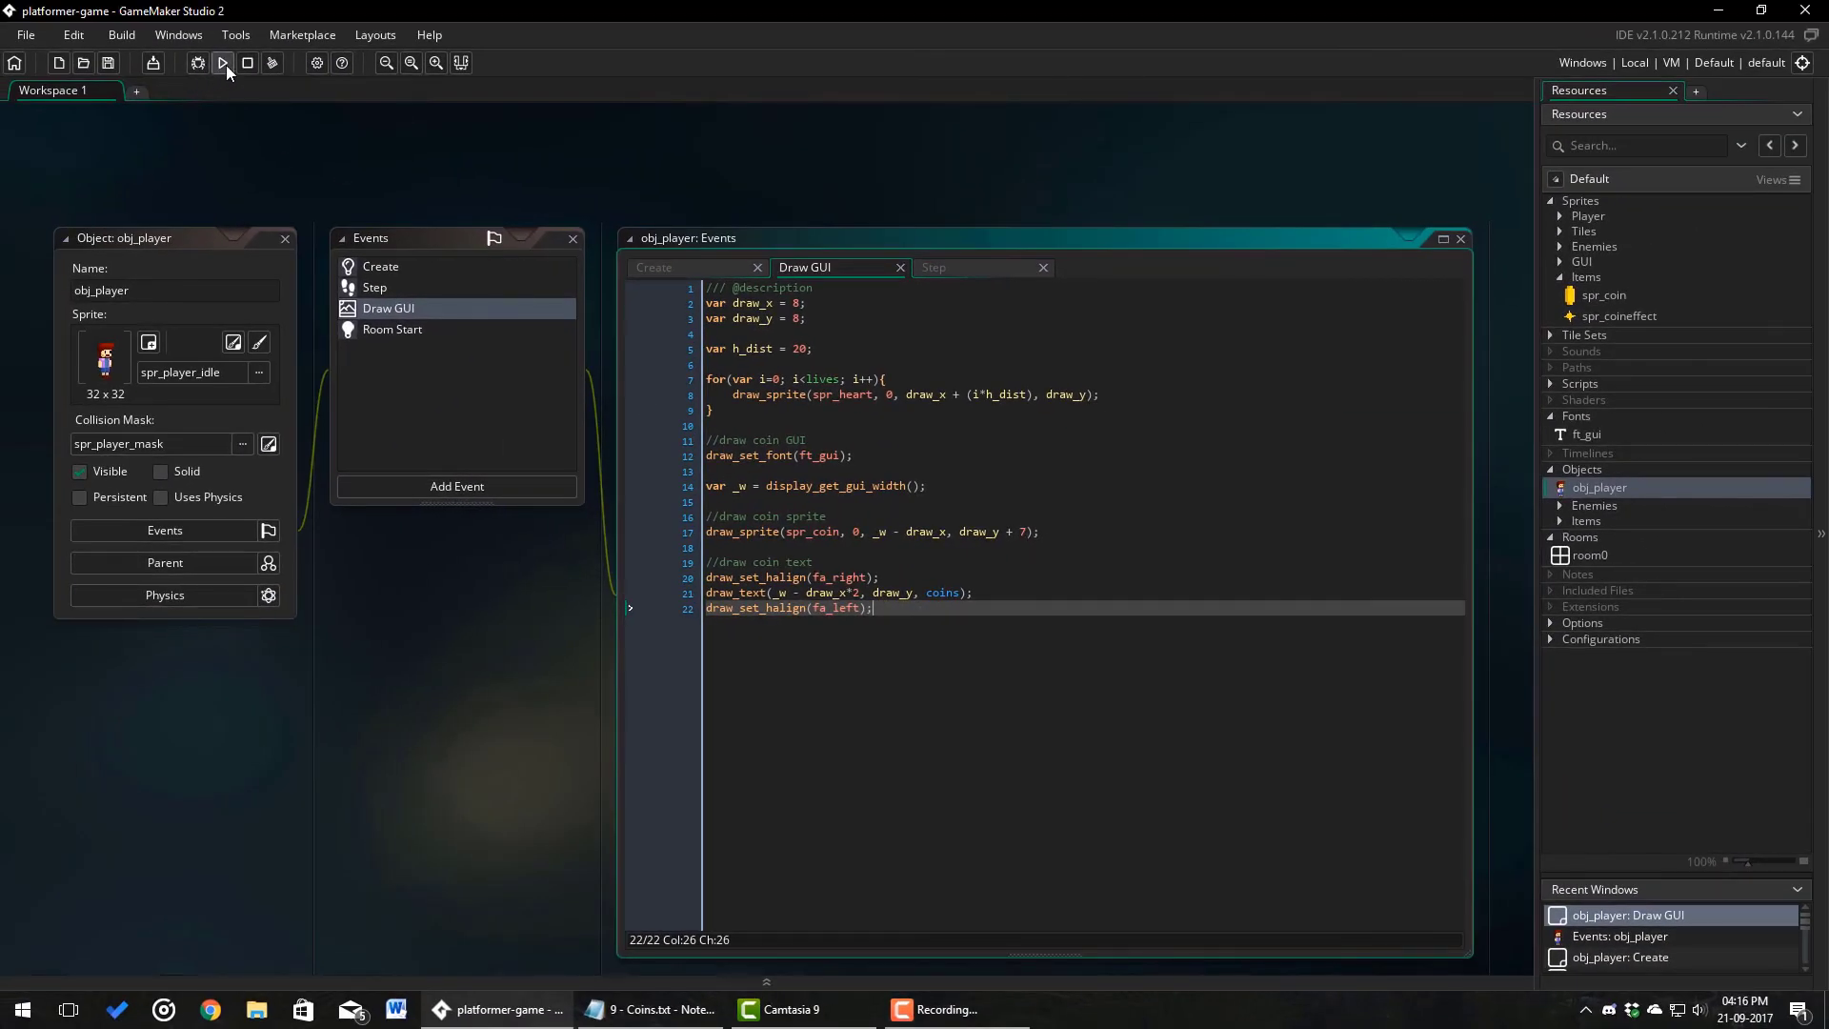
pyautogui.click(226, 64)
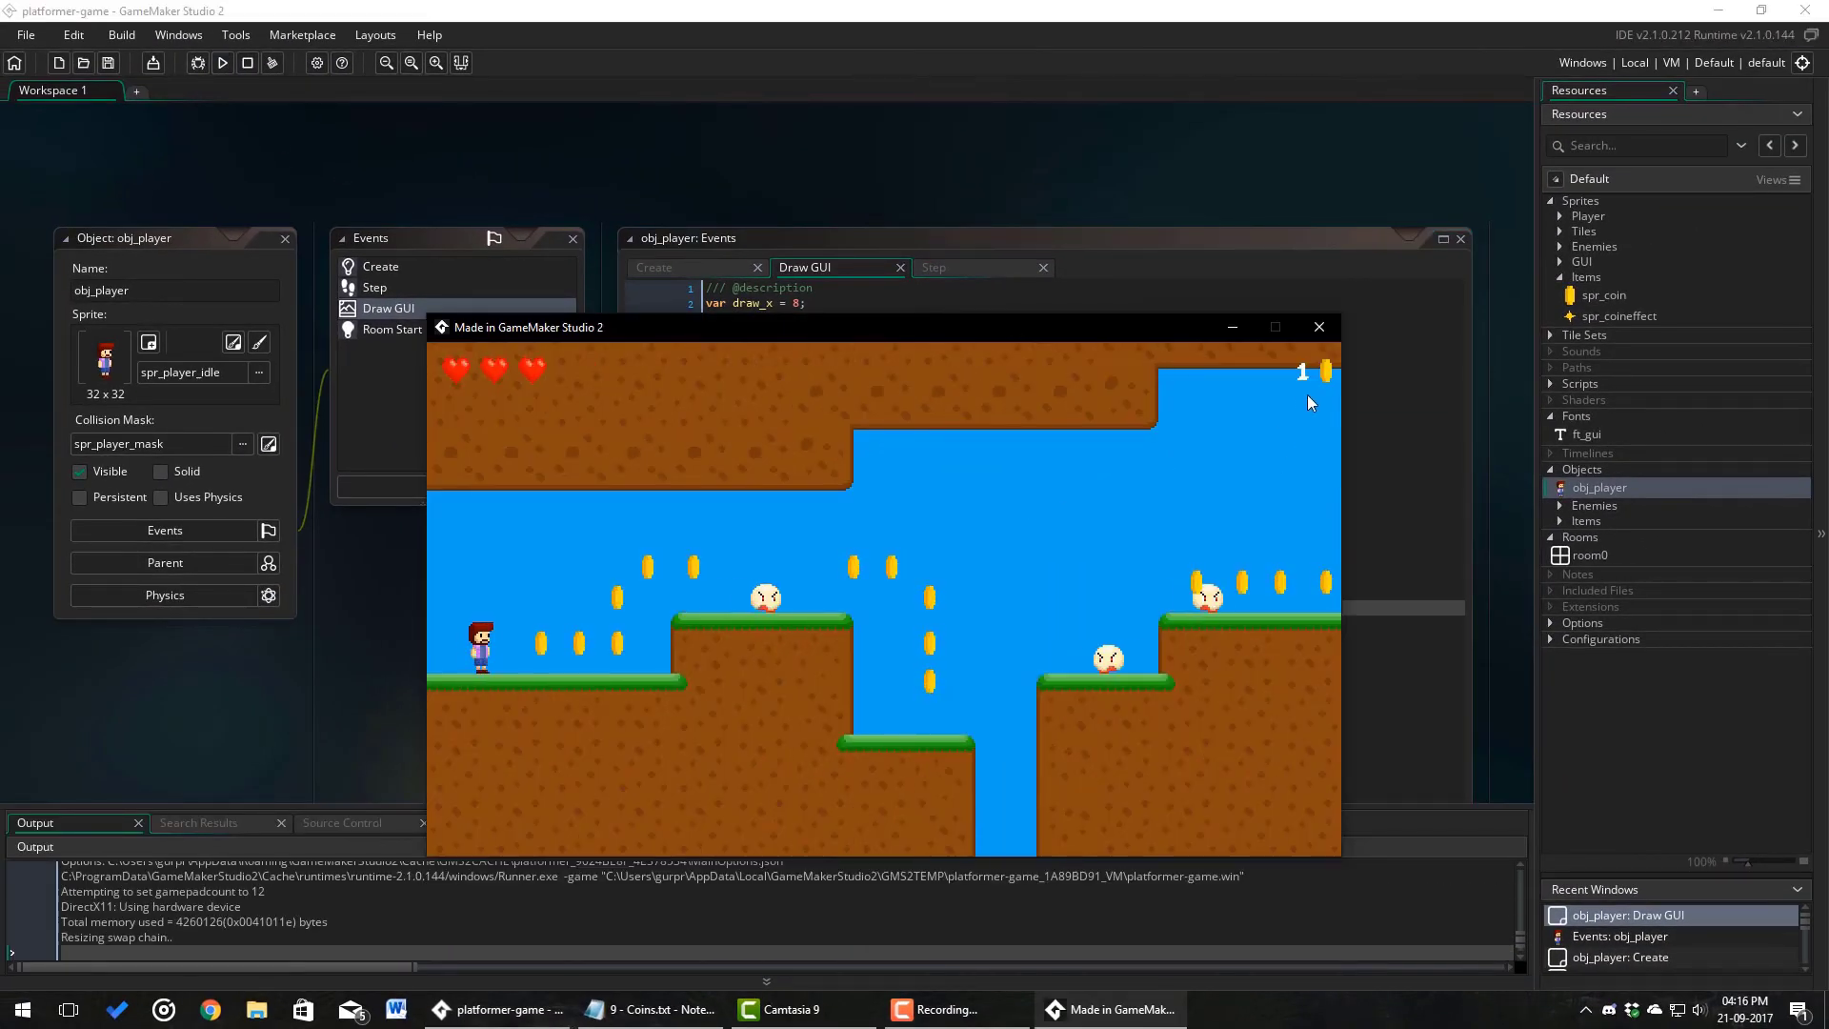
pyautogui.press('Right')
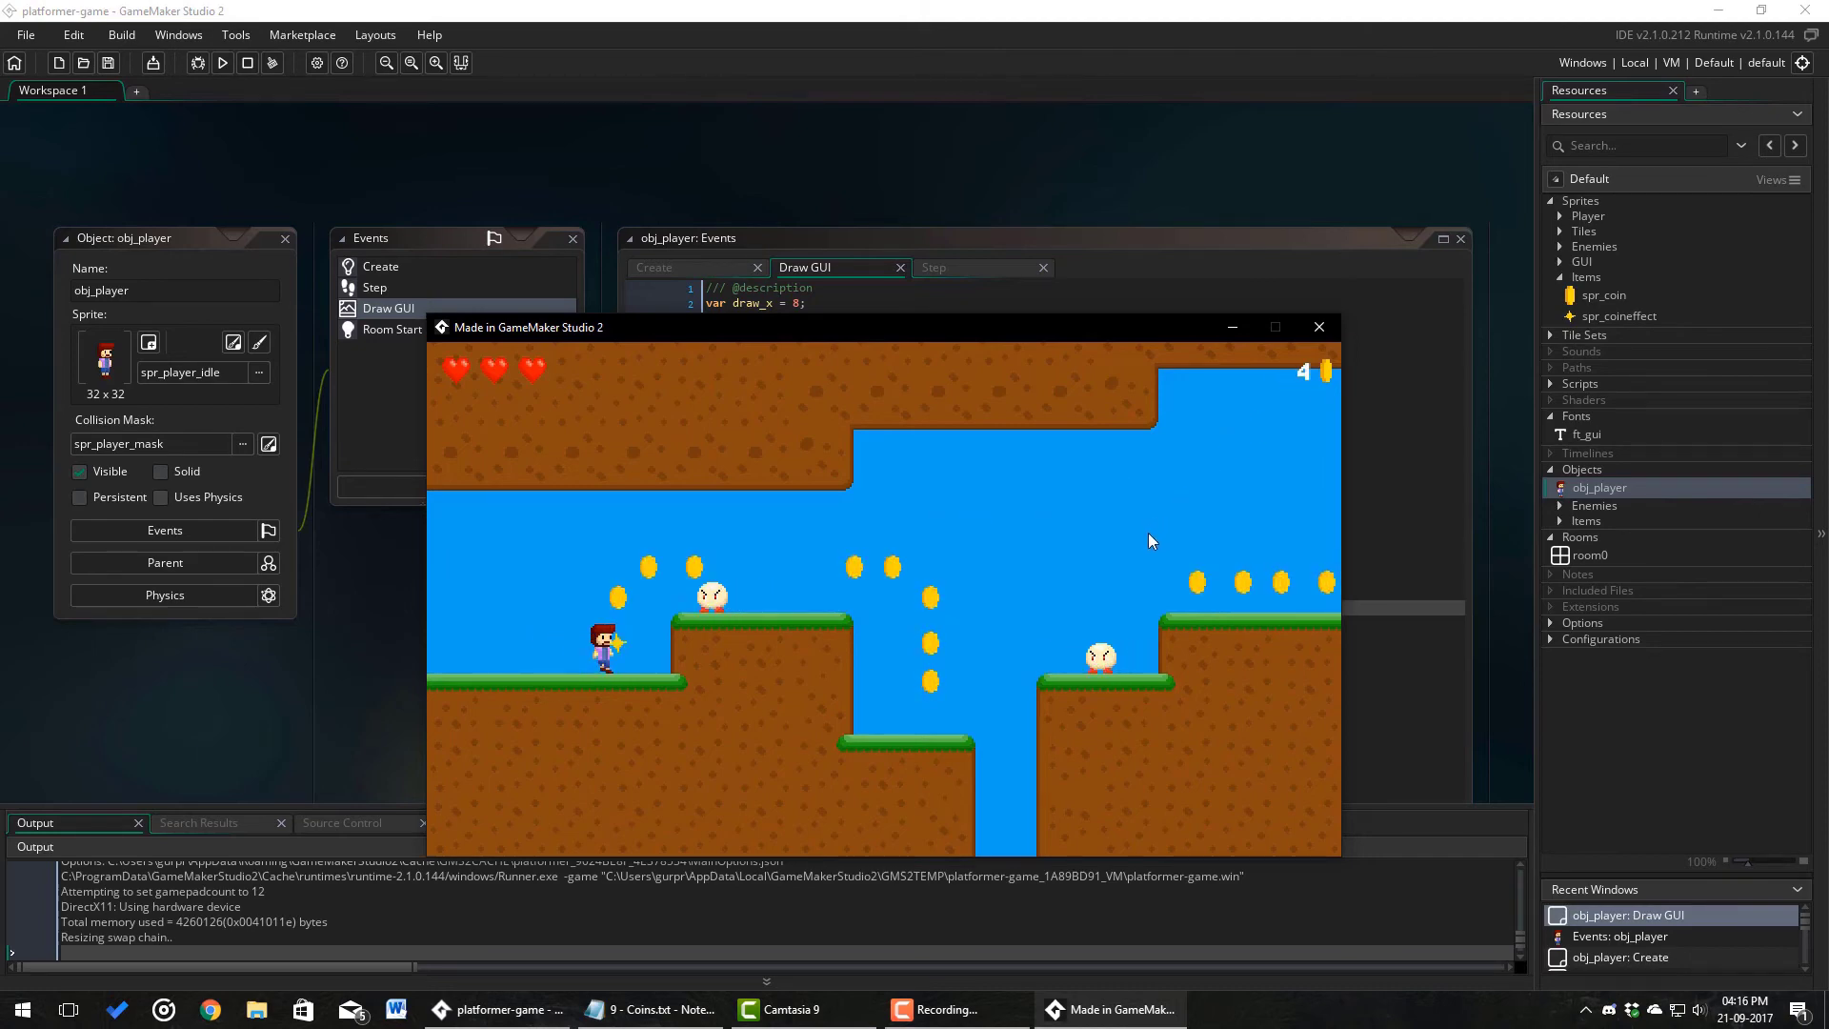
pyautogui.press('Up')
pyautogui.press('Right')
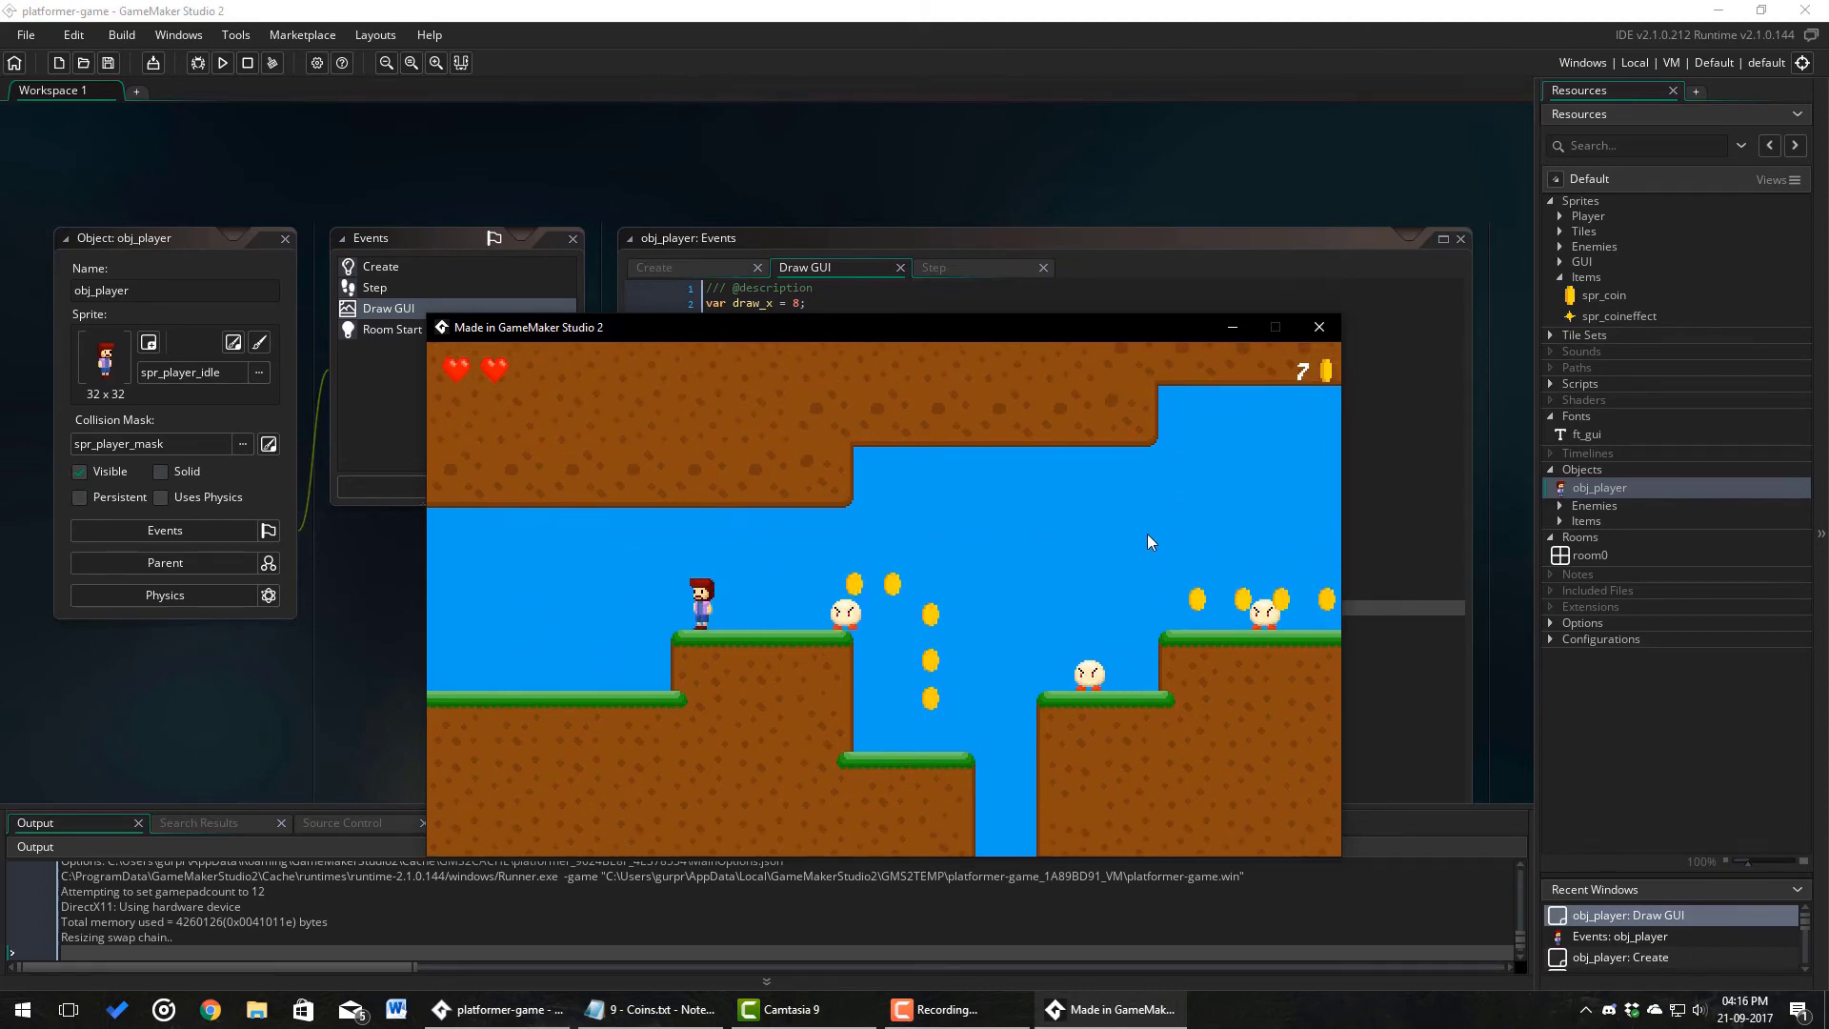
pyautogui.press('space')
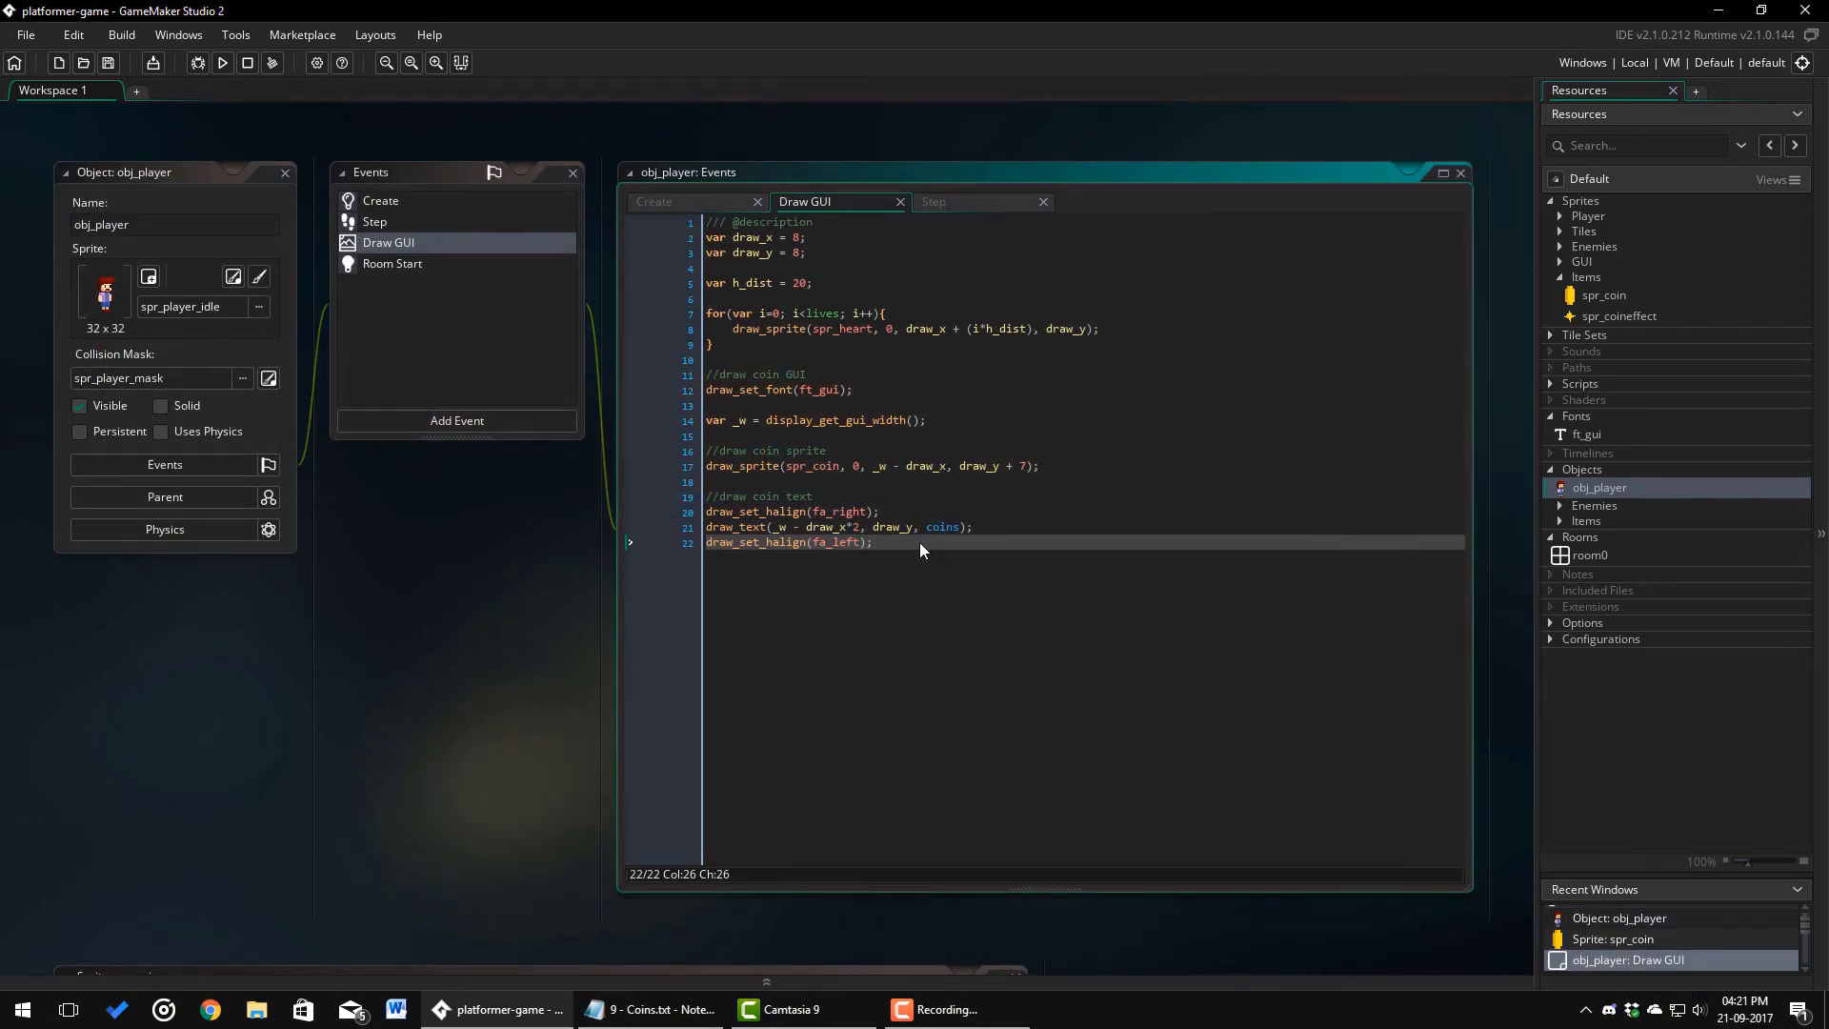
# - Open spr_coin's image editor and sample the coin's bright yellow
pyautogui.doubleClick(1617, 297)
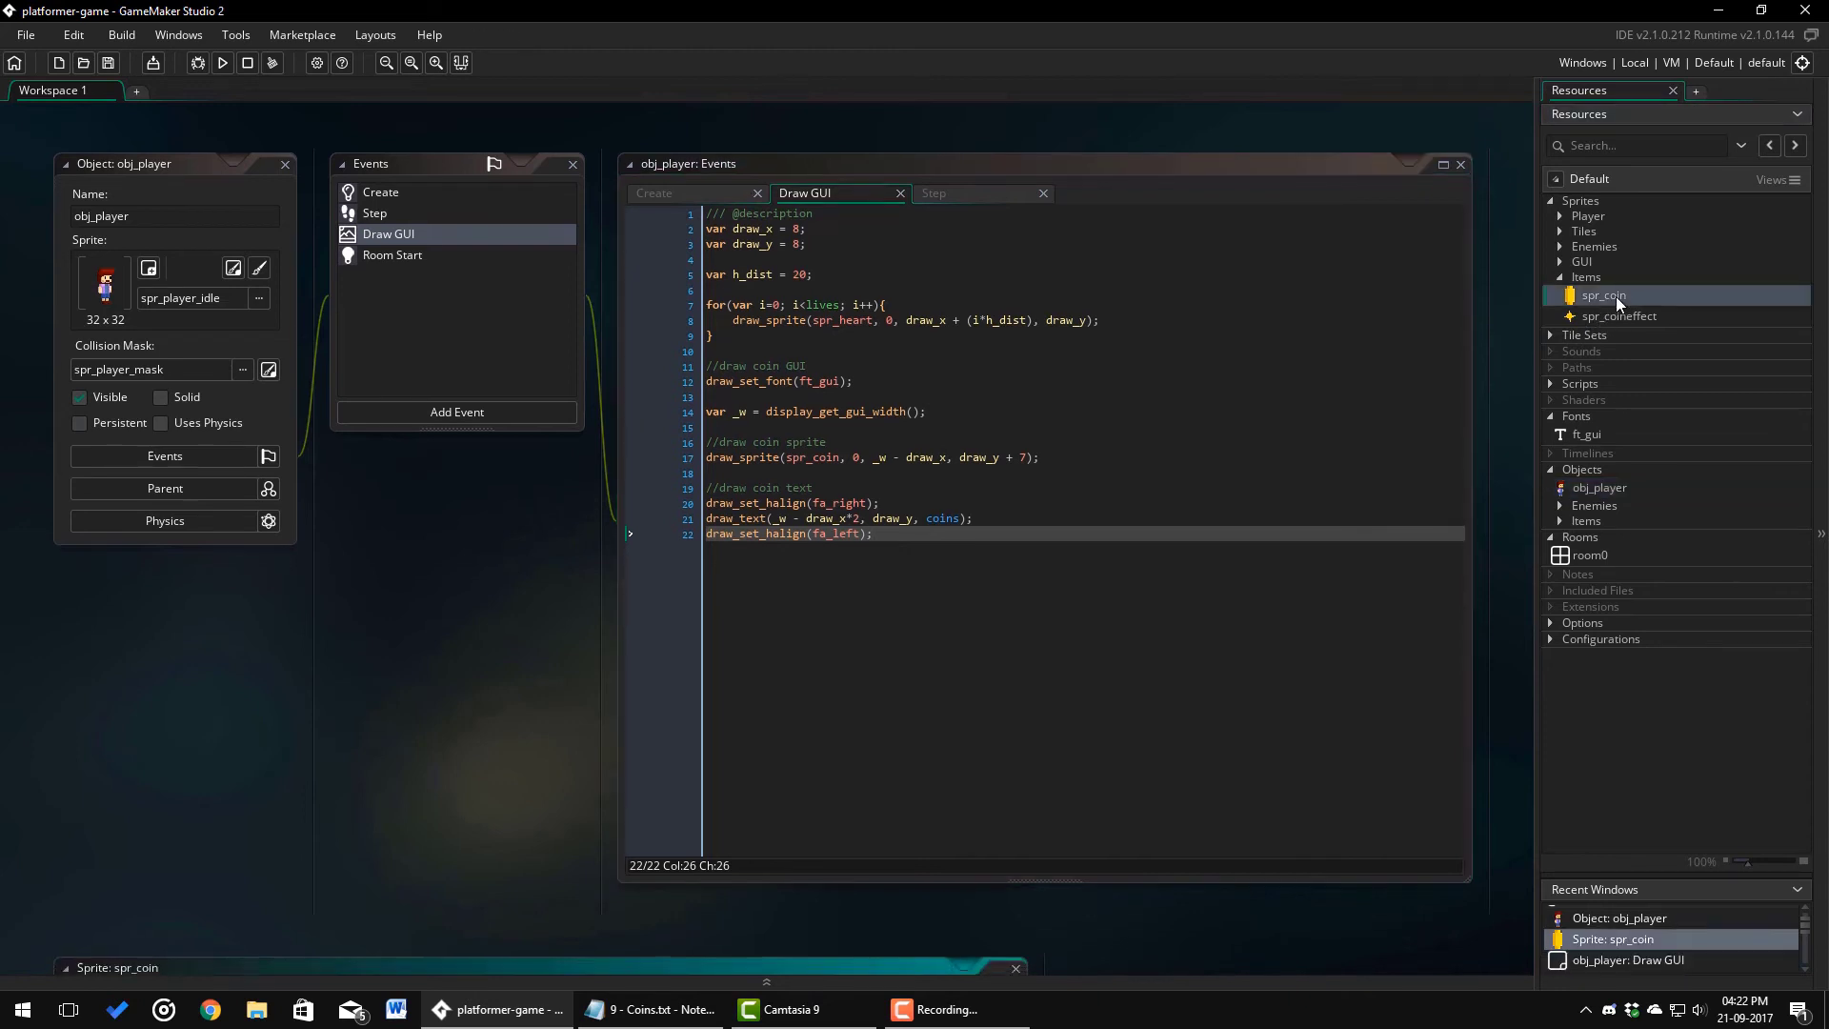
pyautogui.click(239, 371)
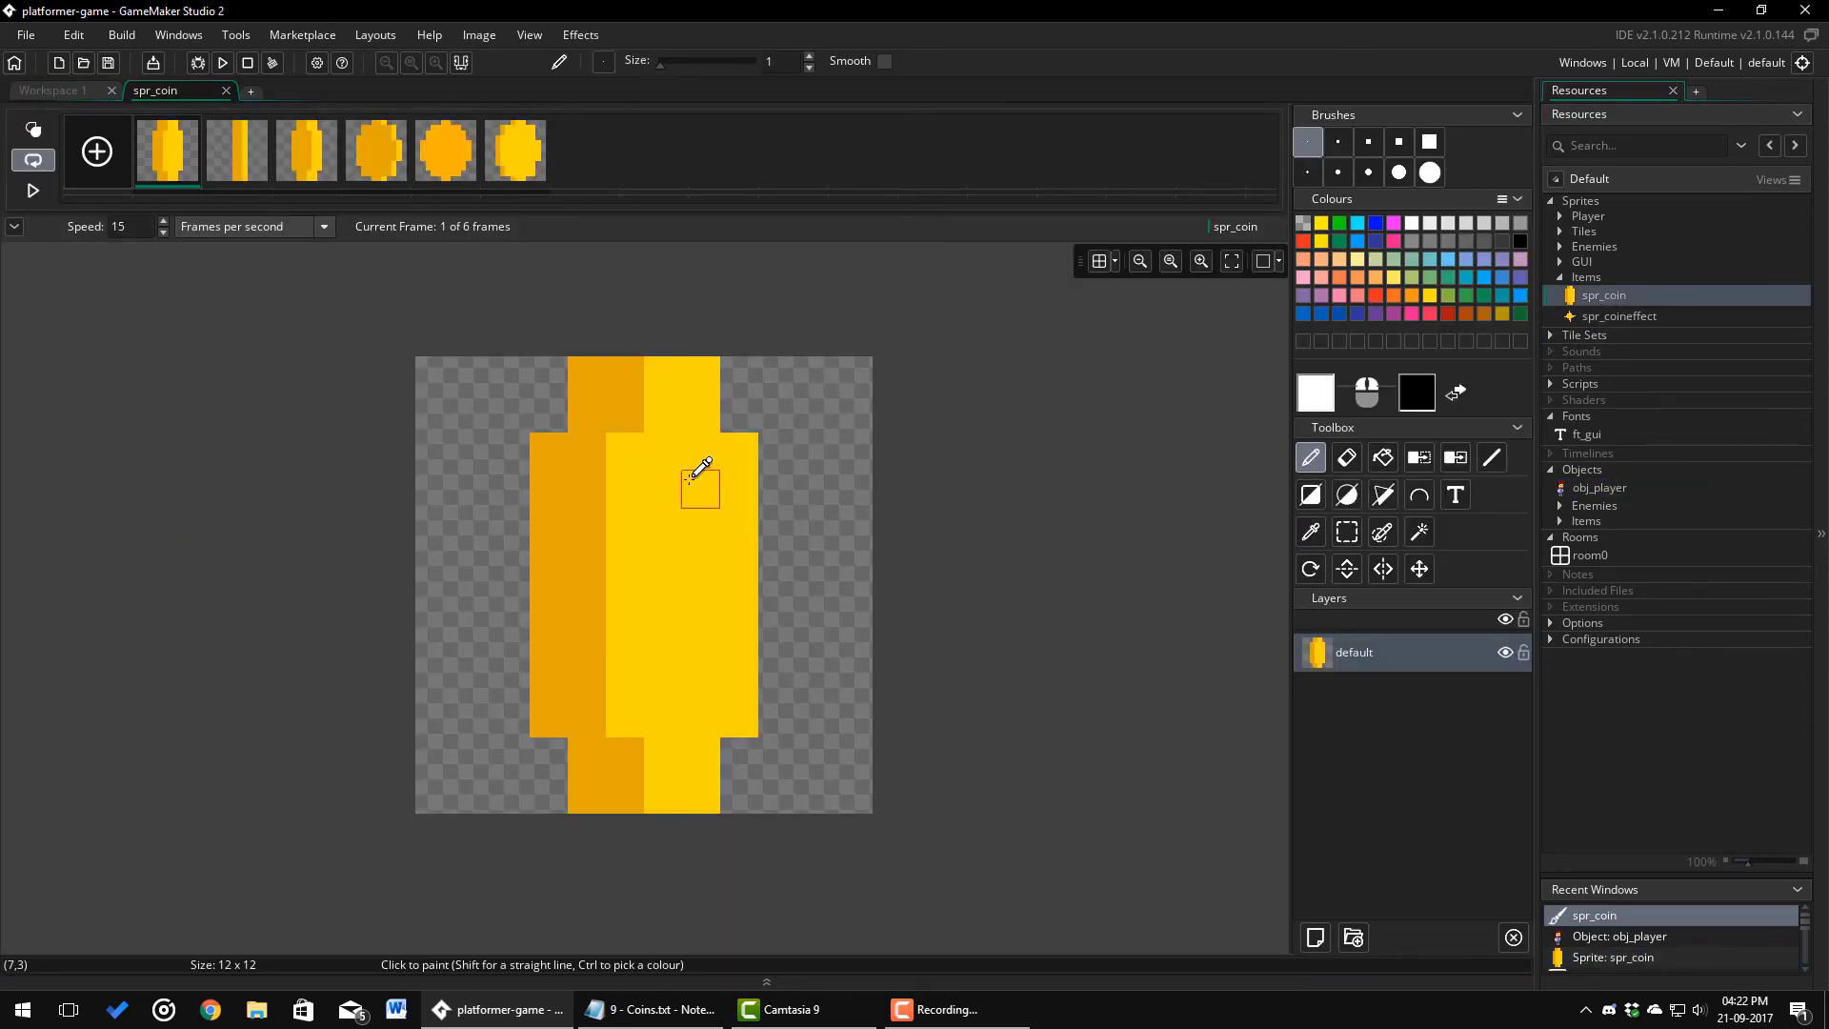
pyautogui.keyDown('ctrl'); pyautogui.click(699, 493); pyautogui.keyUp('ctrl')
pyautogui.click(814, 489)
pyautogui.hotkey('ctrl', 'z')
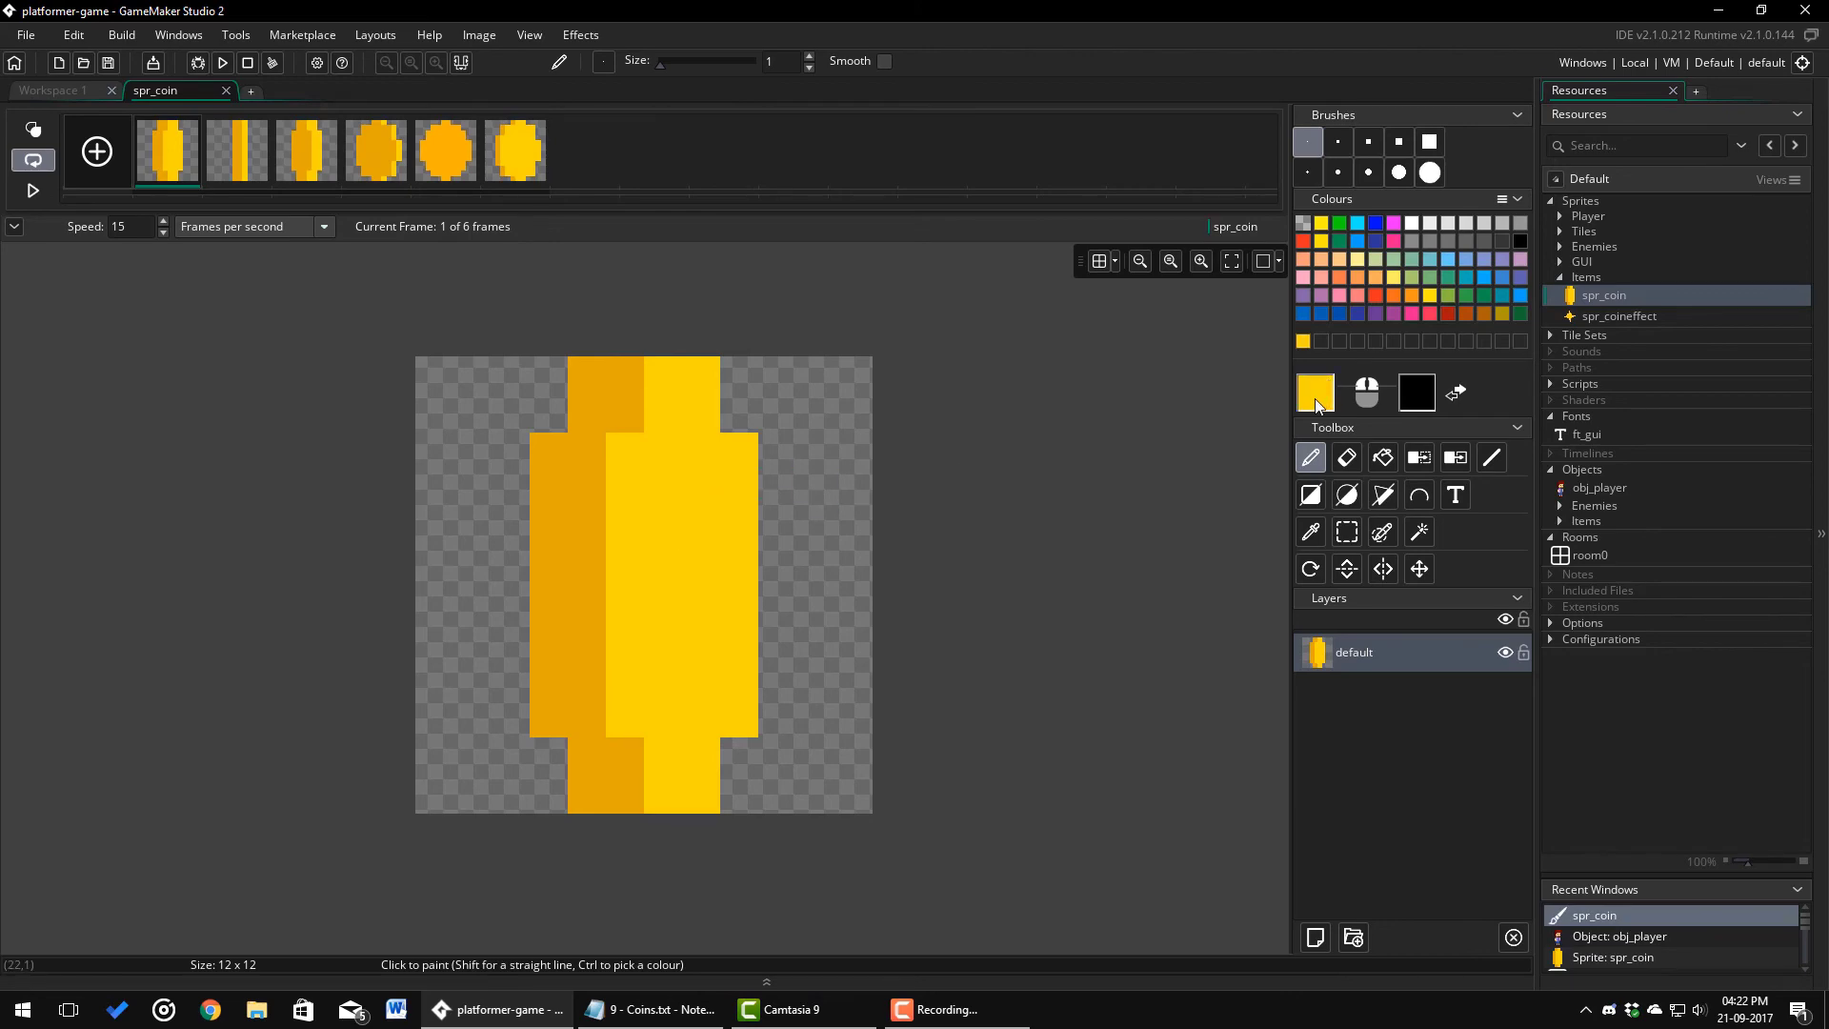
# - Read the sampled colour as RGB 255, 225, 0, then close the image editor
pyautogui.click(1315, 392)
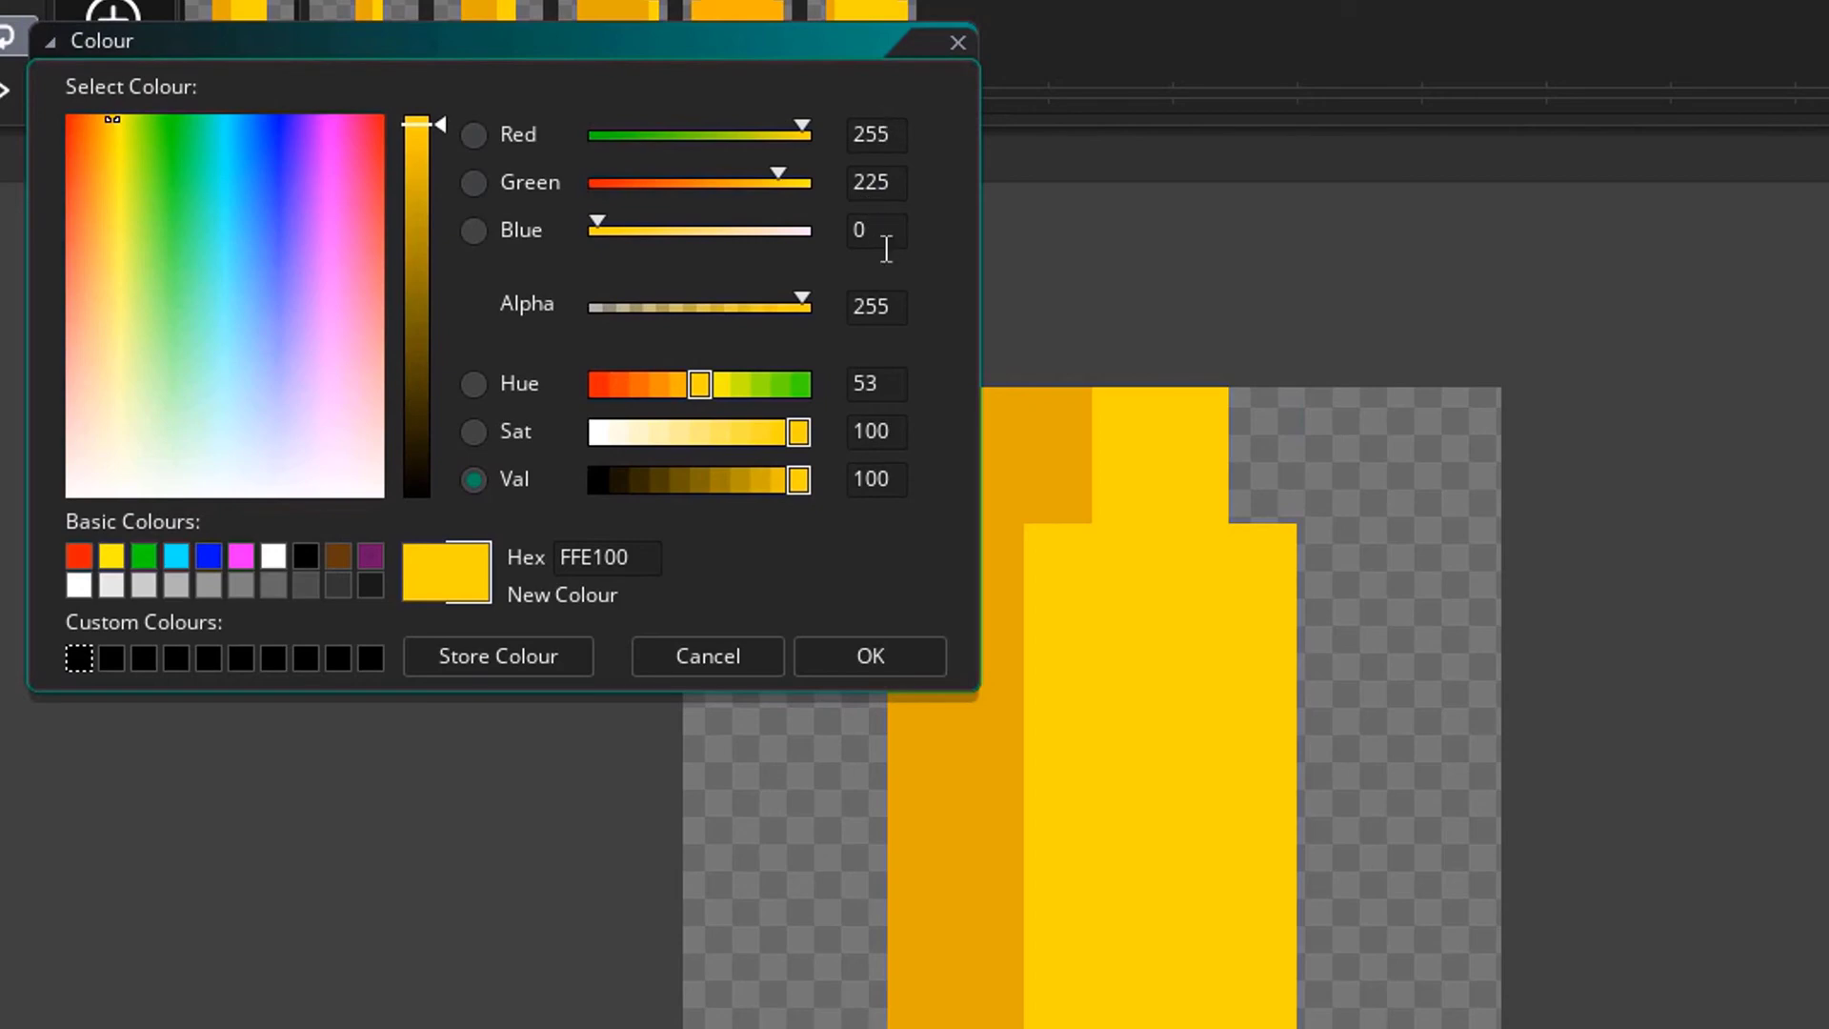
pyautogui.click(935, 652)
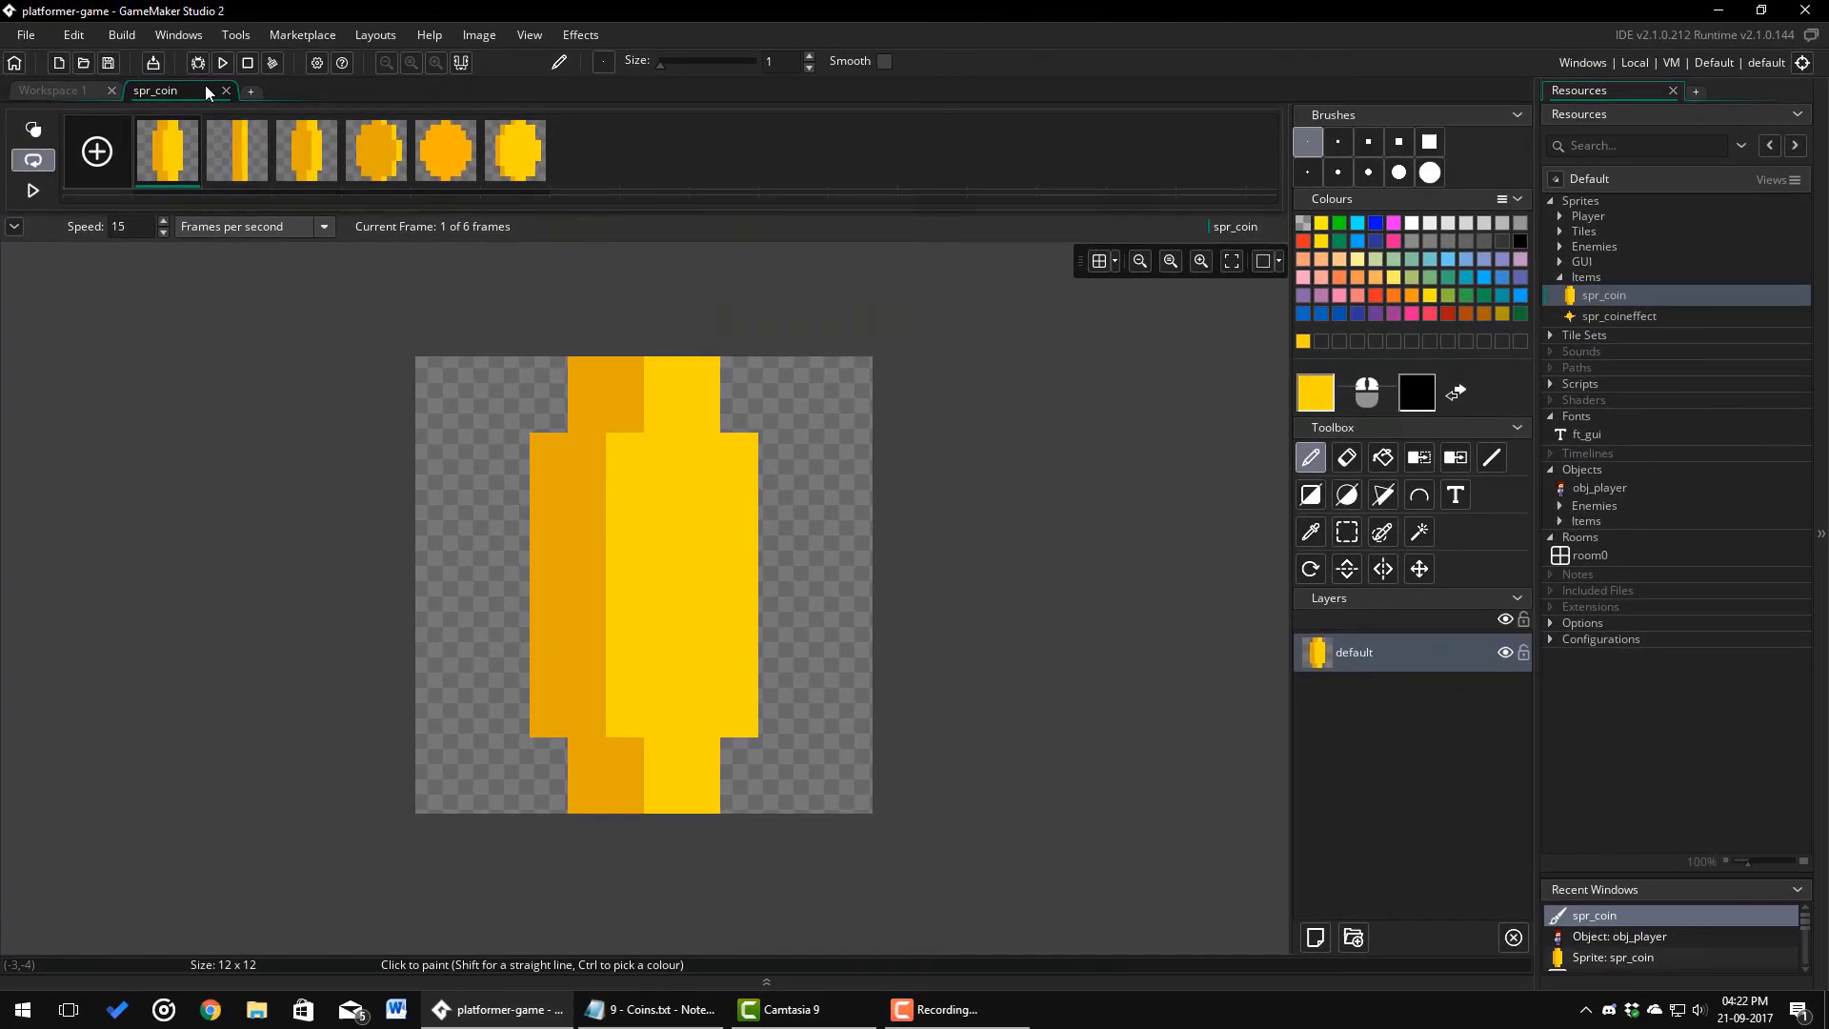
pyautogui.click(205, 84)
# - Colour the coin text with make_color_rgb(255, 225, 0), then reset to c_white
pyautogui.doubleClick(1586, 491)
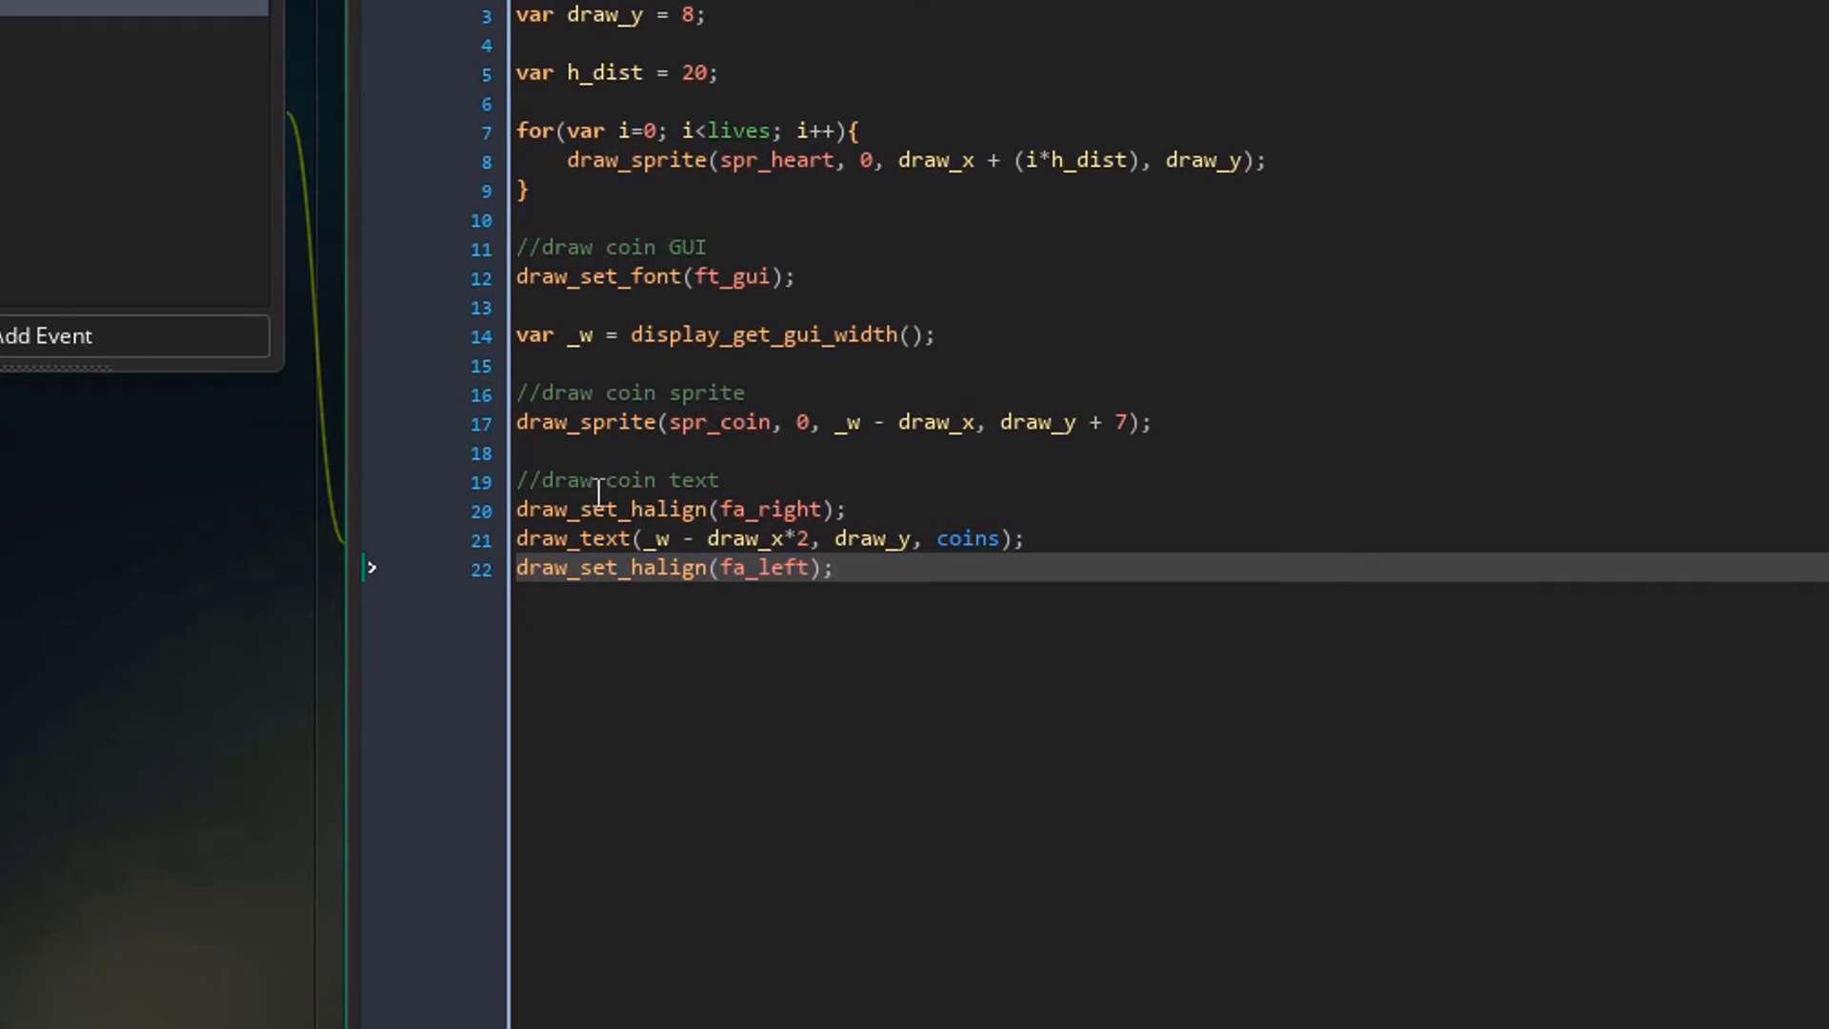
pyautogui.click(1176, 424)
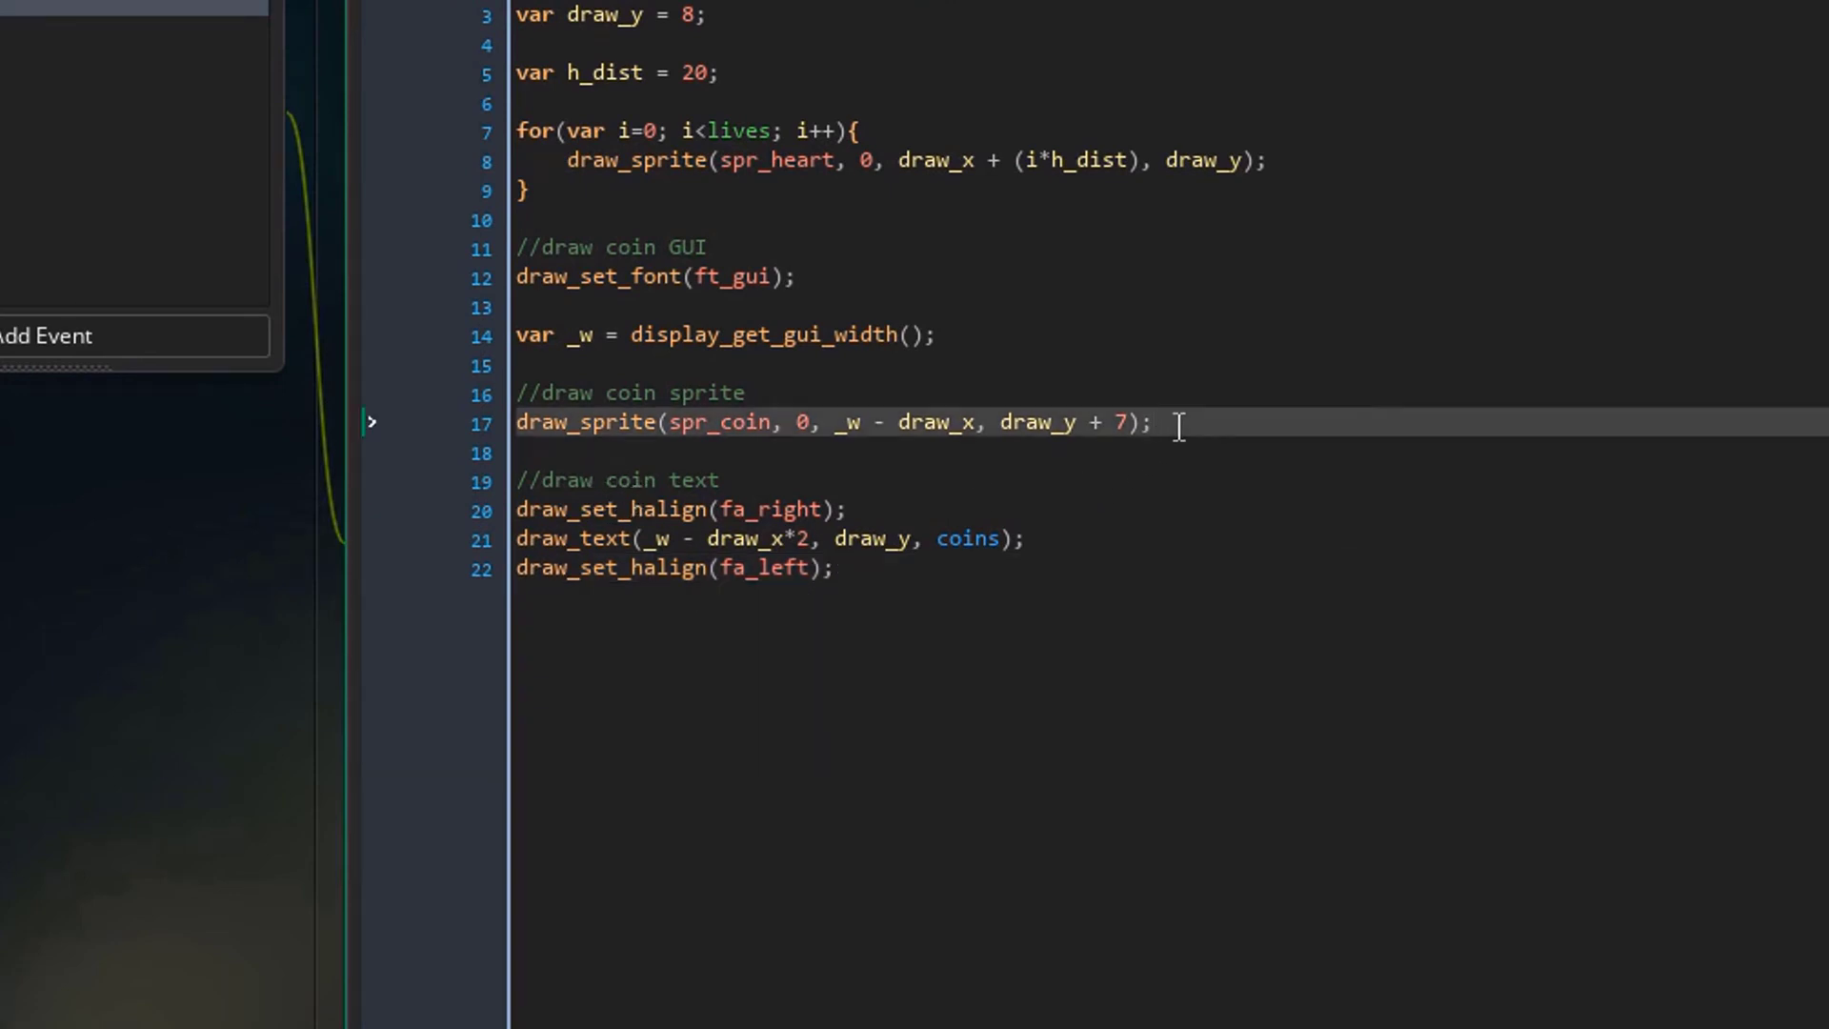
pyautogui.press('Return')
pyautogui.press('Return')
pyautogui.write('//color')
pyautogui.press('Return')
pyautogui.write('draw_set_color(make_color_rgb(255, 225, 0));')
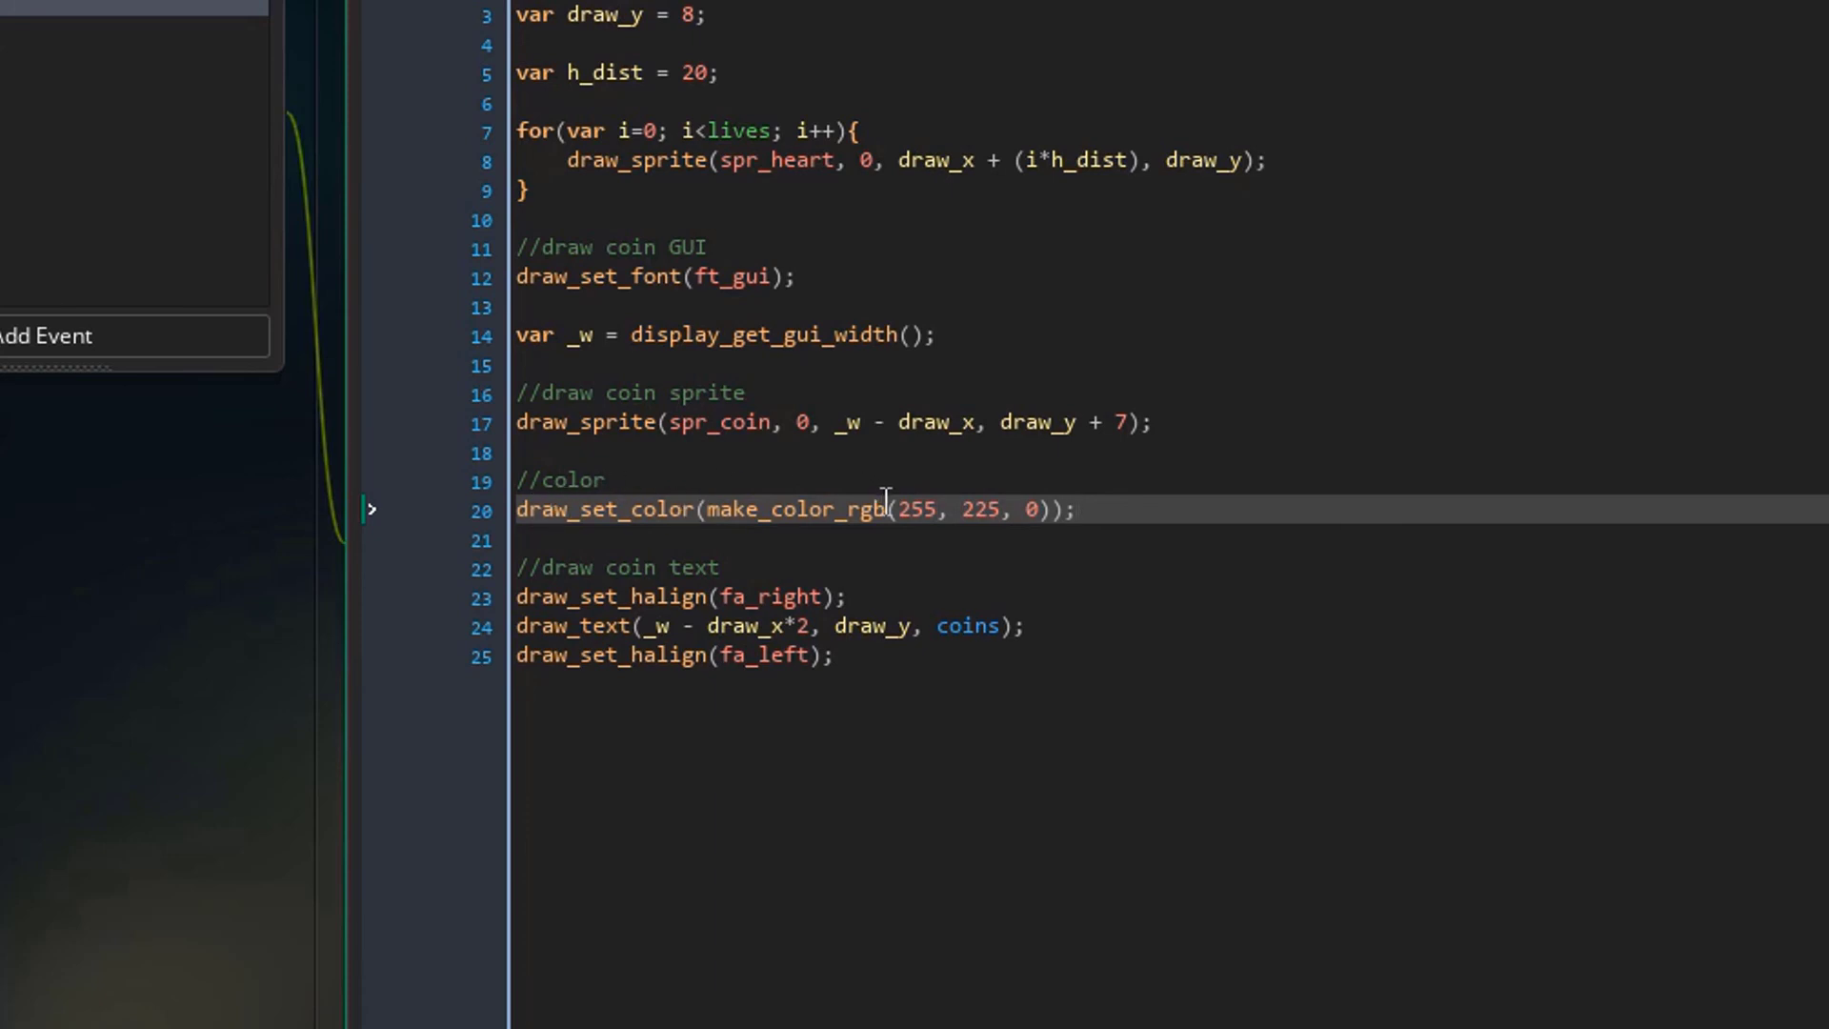
pyautogui.click(991, 694)
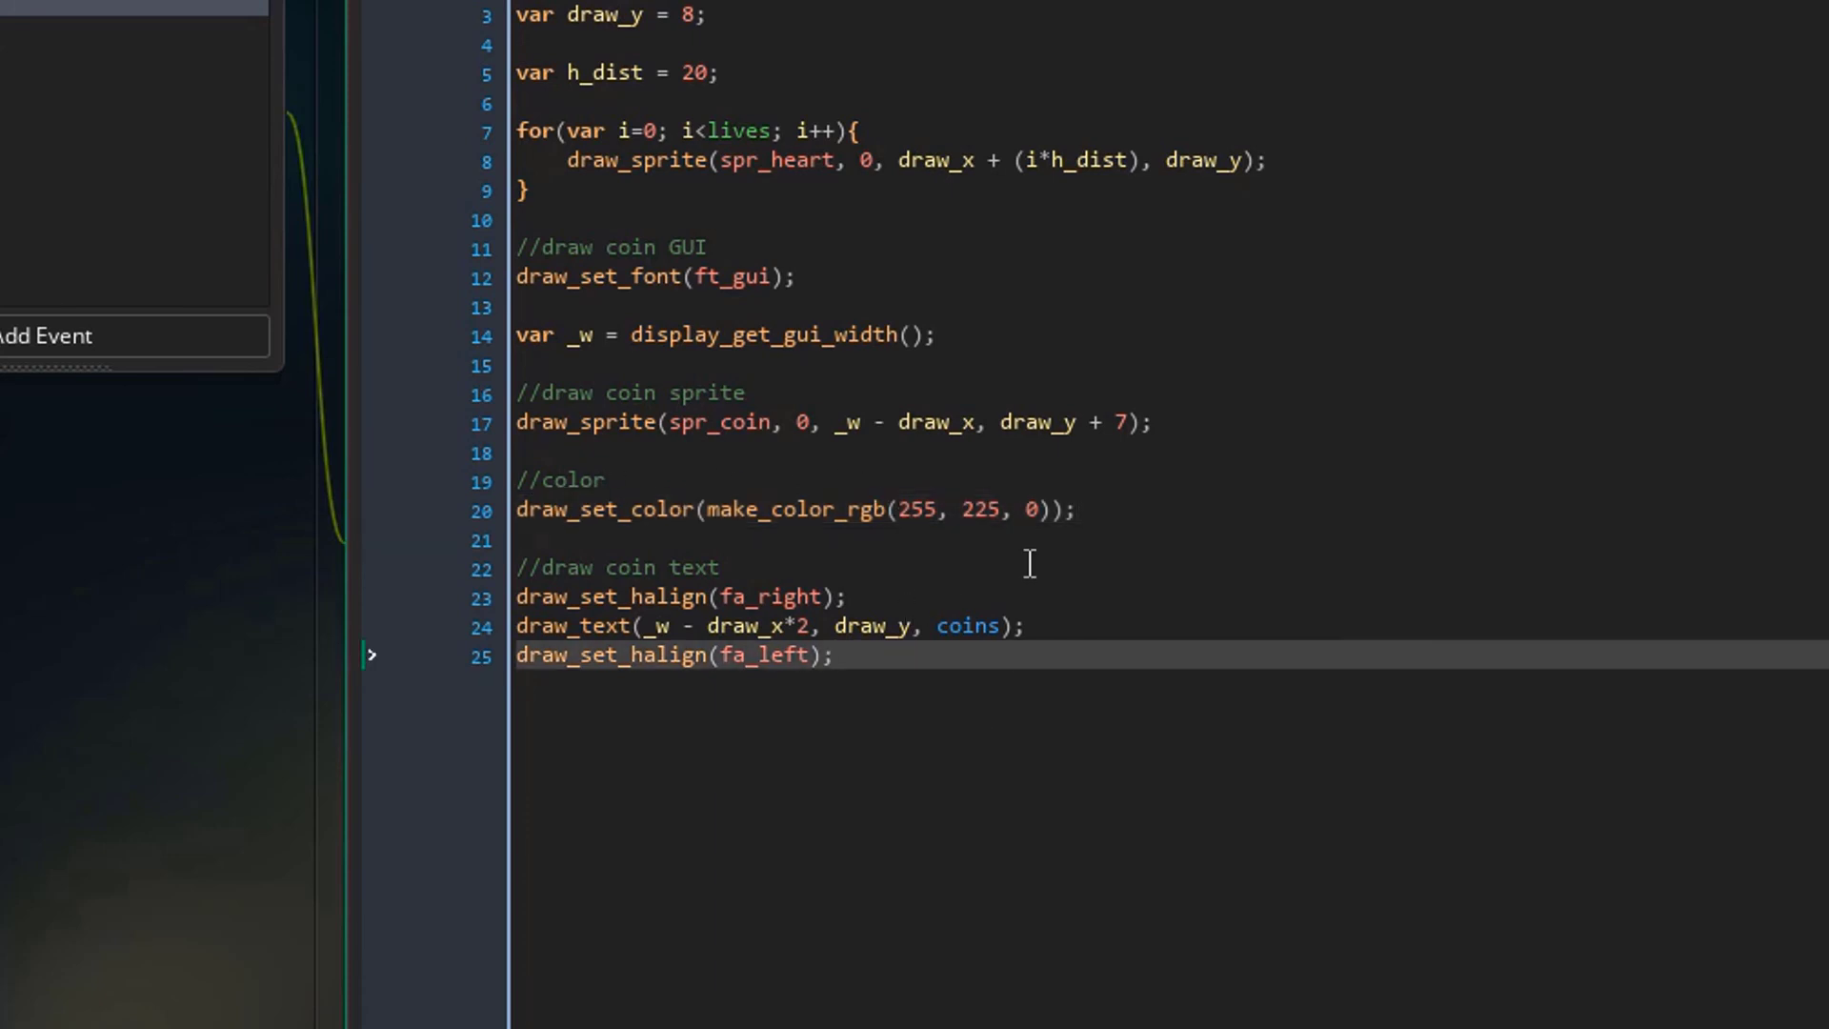
pyautogui.press('Return')
pyautogui.press('Return')
pyautogui.write('draw_set_color(c_white);')
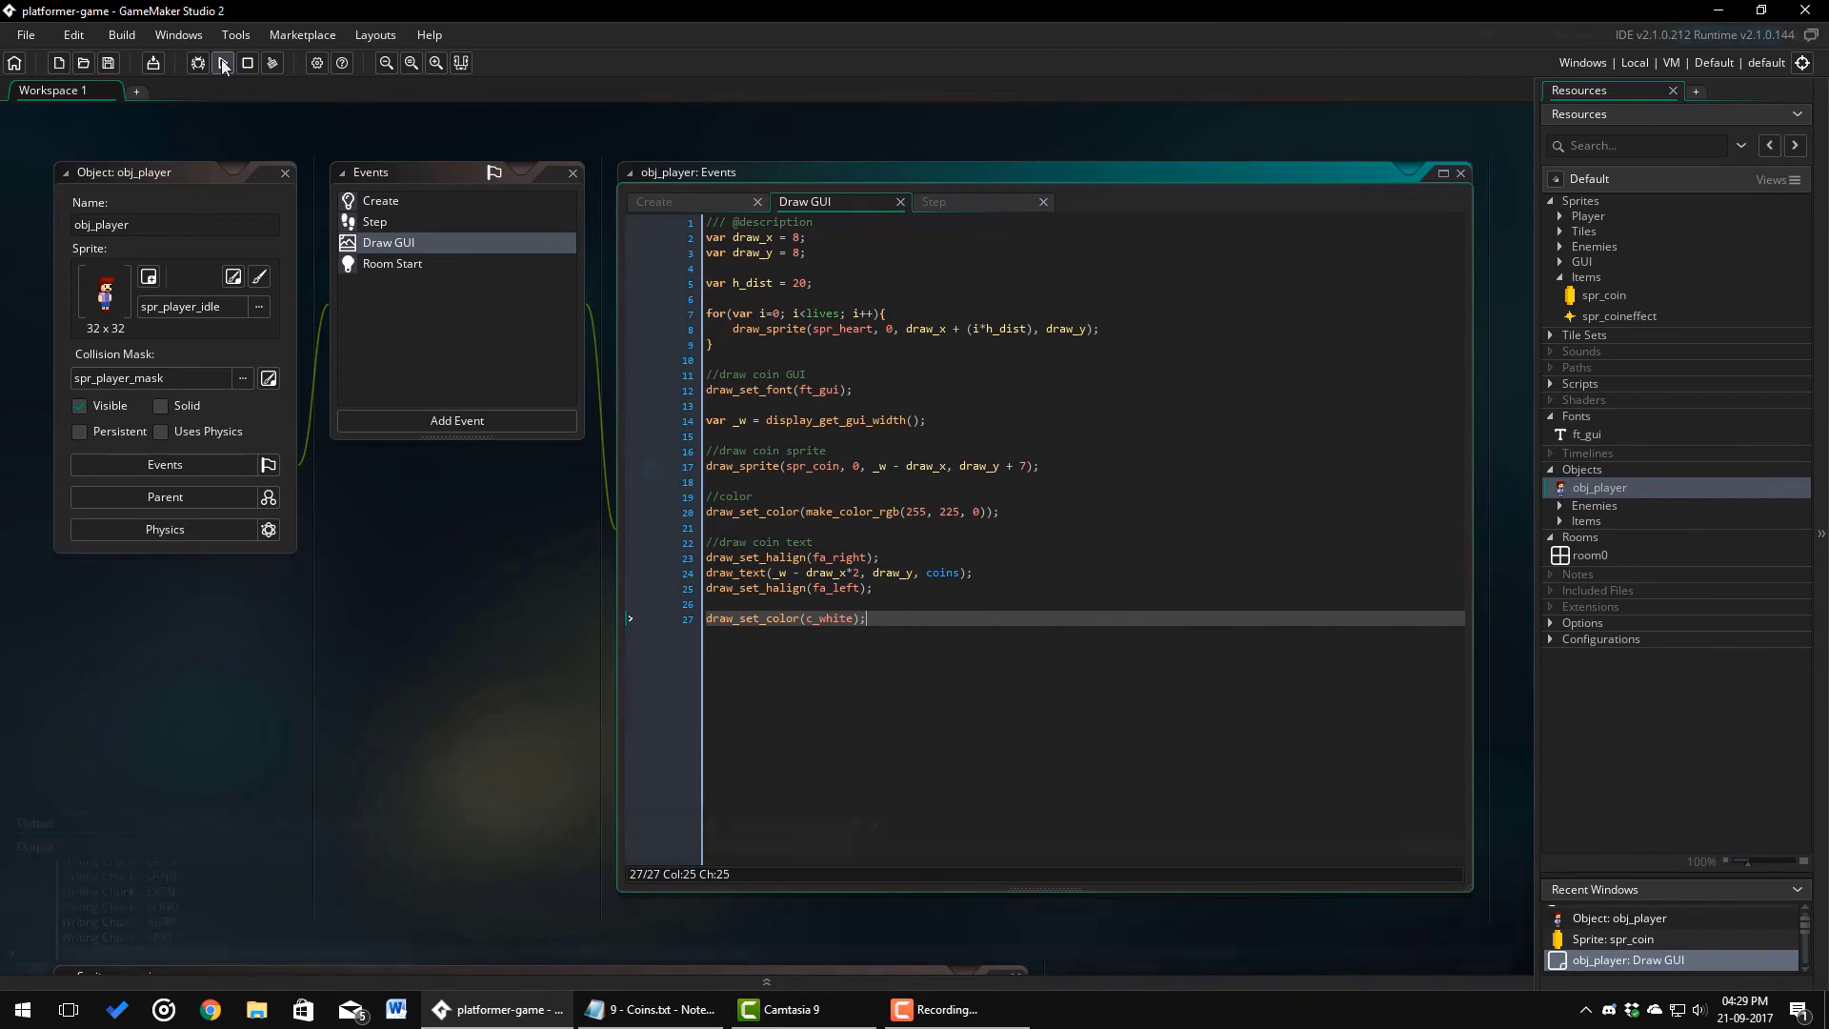
pyautogui.click(223, 63)
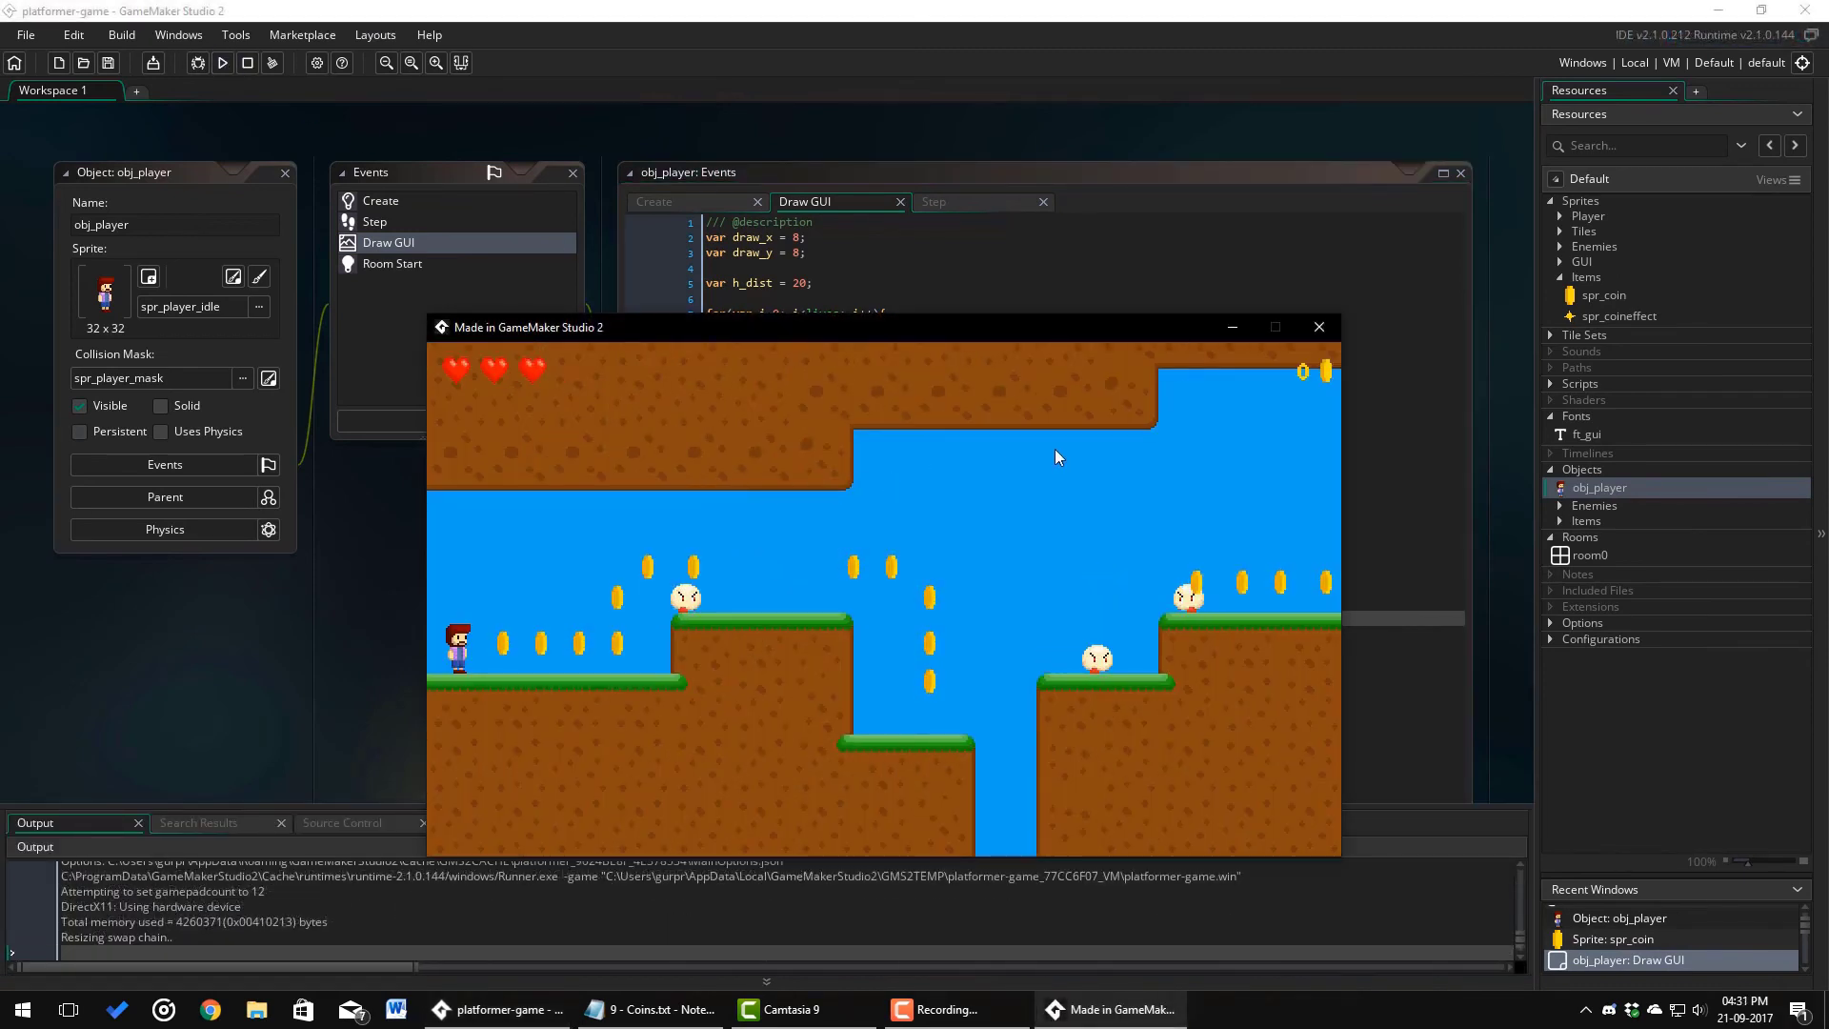
pyautogui.press('Right')
pyautogui.press('space')
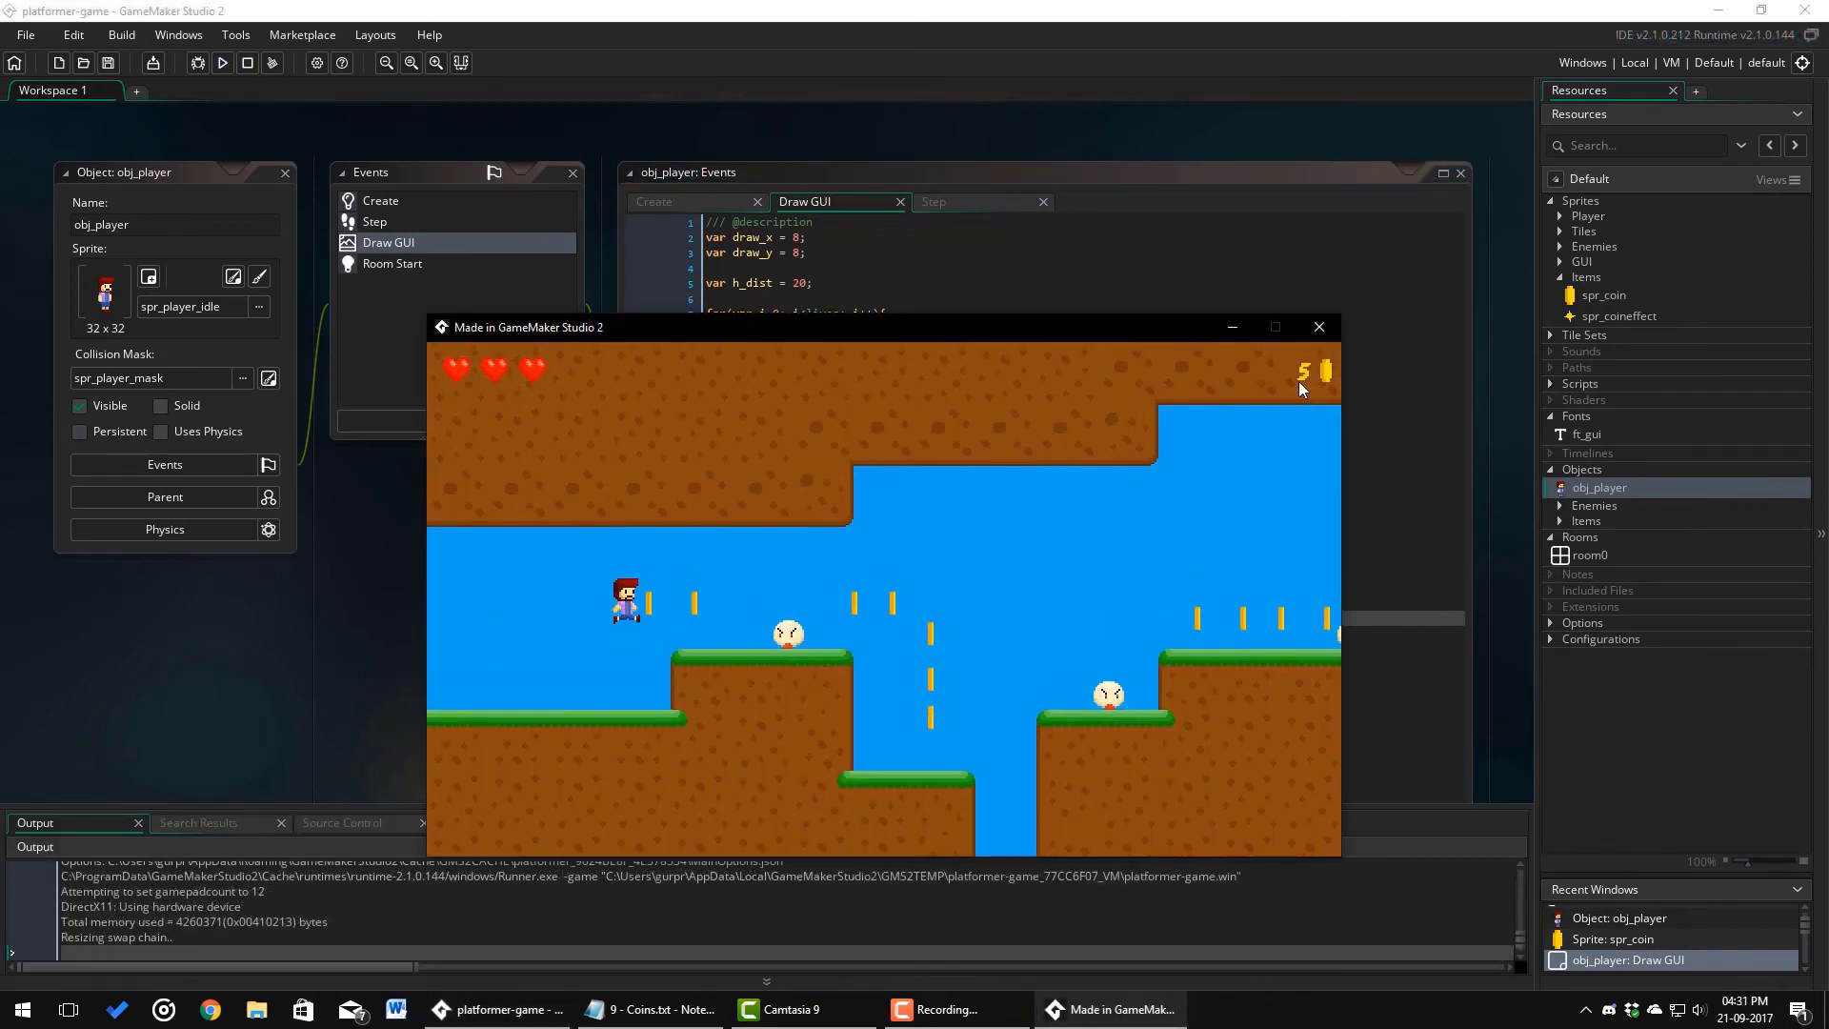
pyautogui.press('Escape')
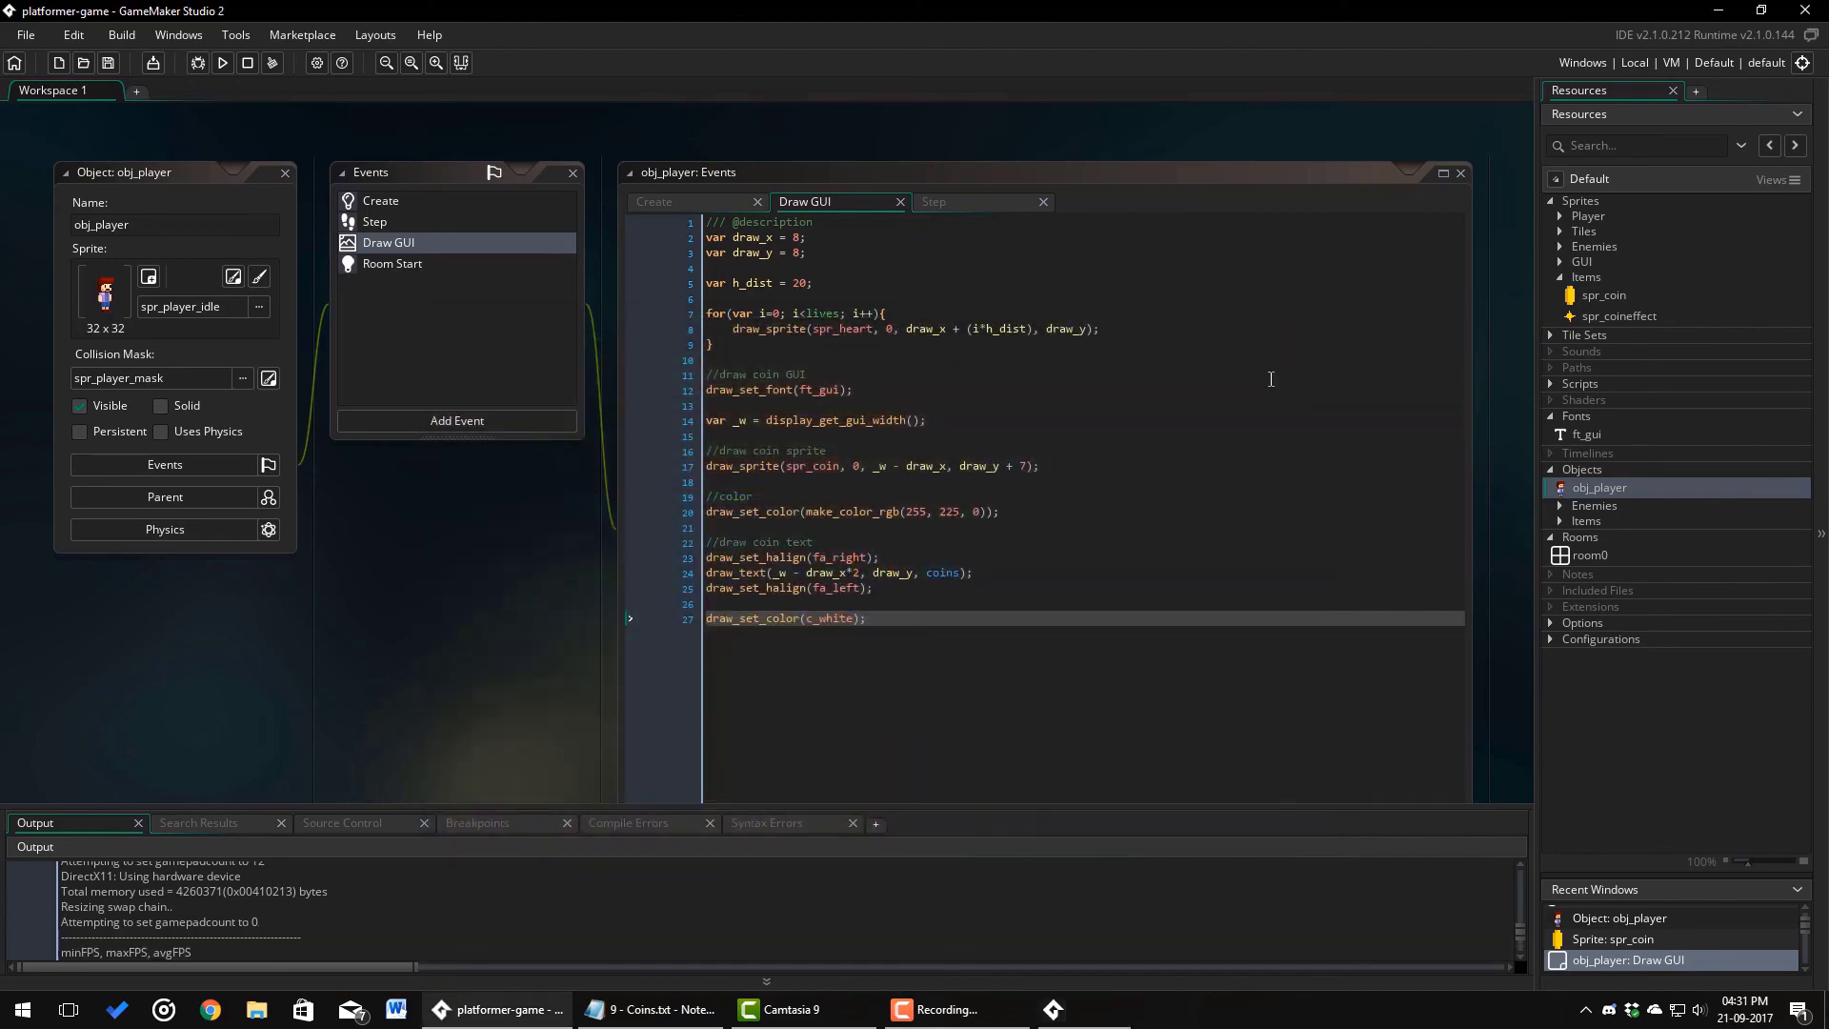